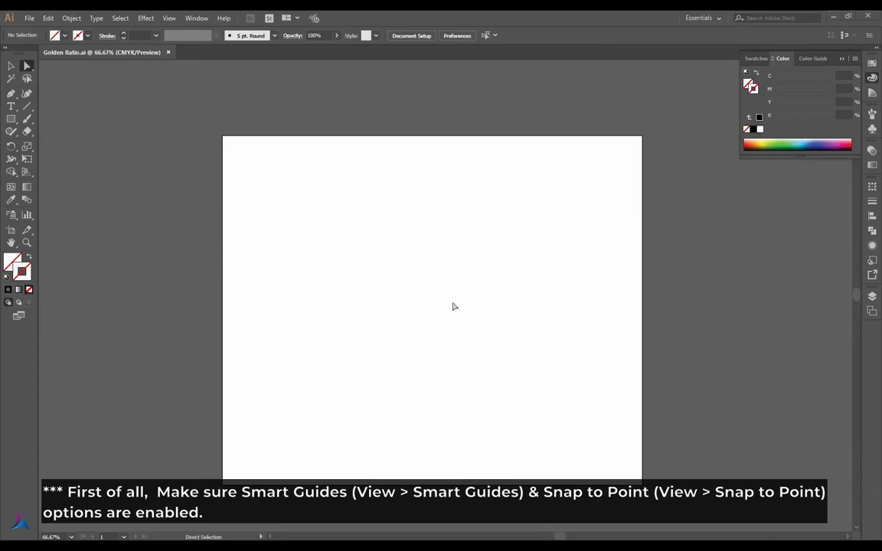
- Enable Smart Guides and Snap to Point from the View menu
click(170, 19)
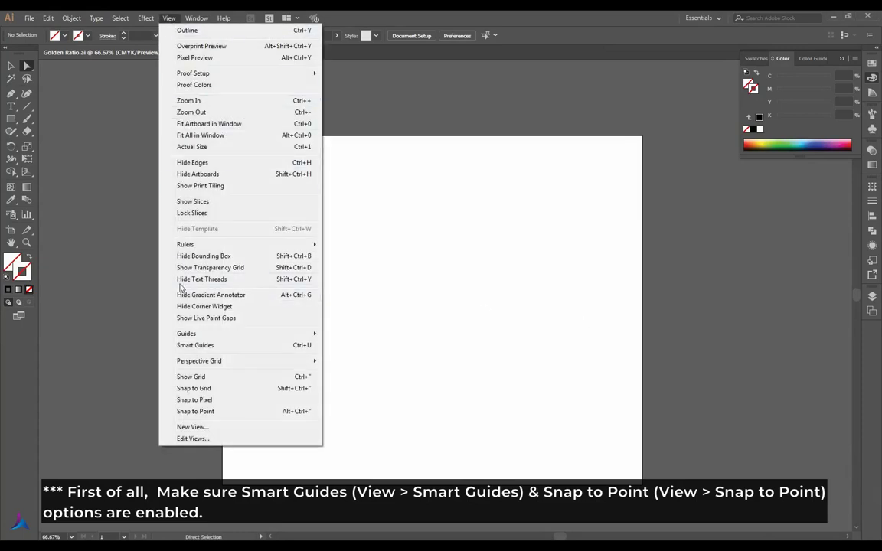
click(270, 347)
click(170, 18)
click(255, 414)
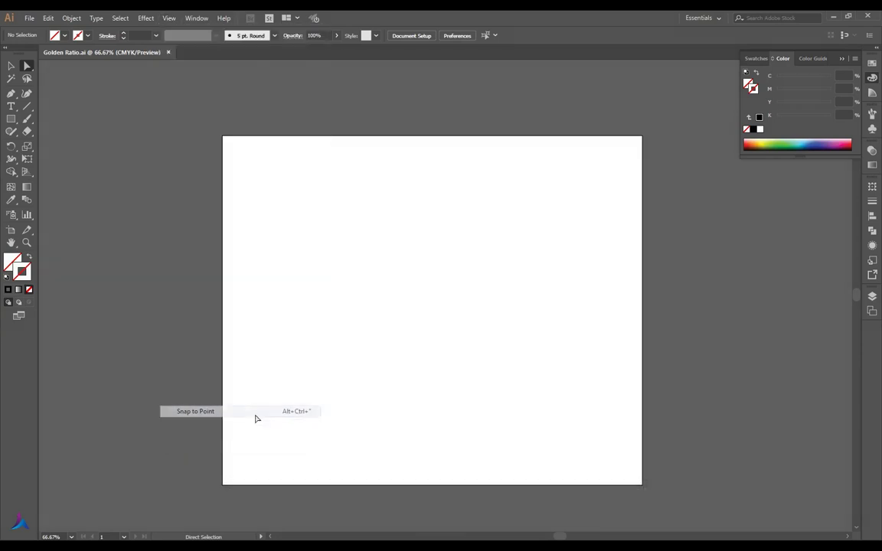
- Draw an exact 200 x 200 pt square with the Rectangle tool
click(323, 228)
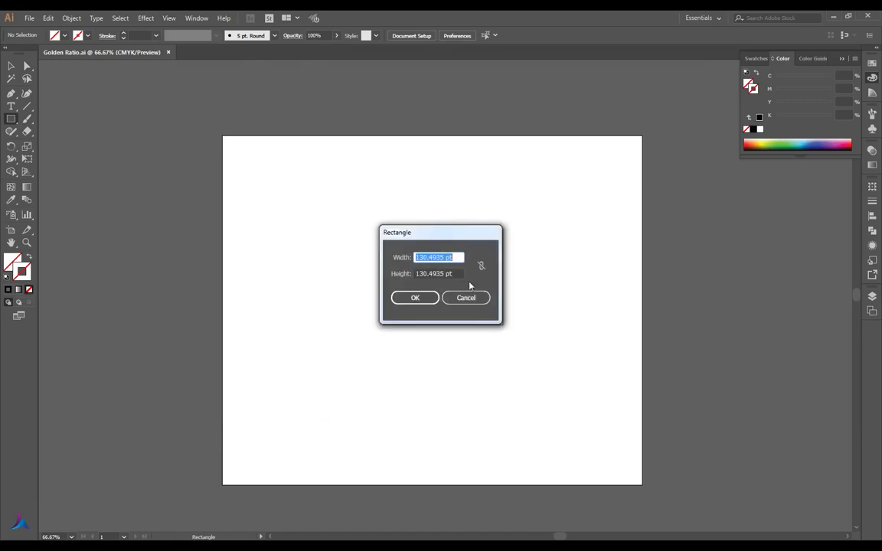
text(200)
key(Tab)
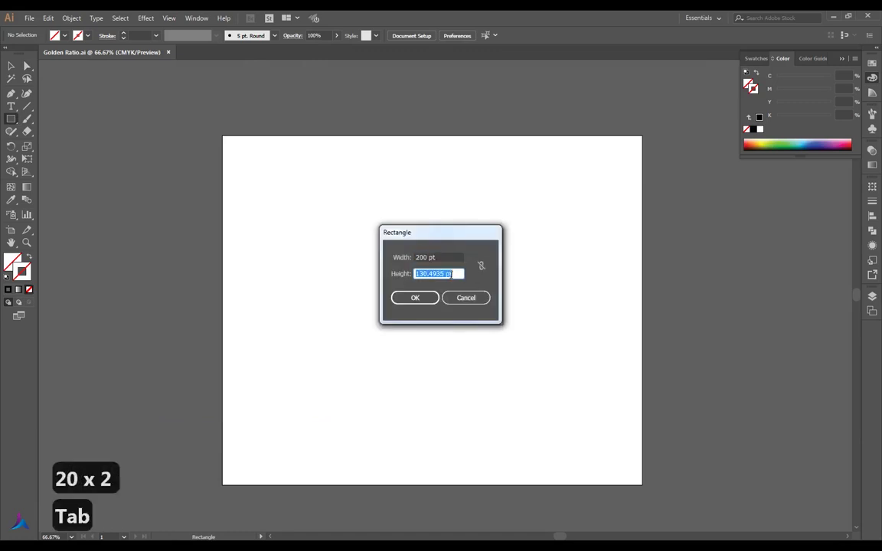
text(200)
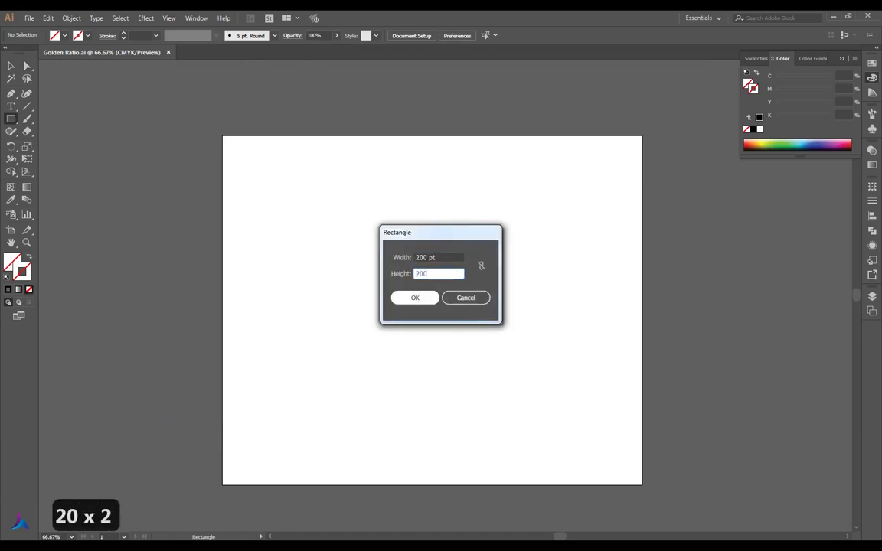
key(Tab)
click(416, 298)
- Give the square a black stroke and place a copy flush against its right side
key(v)
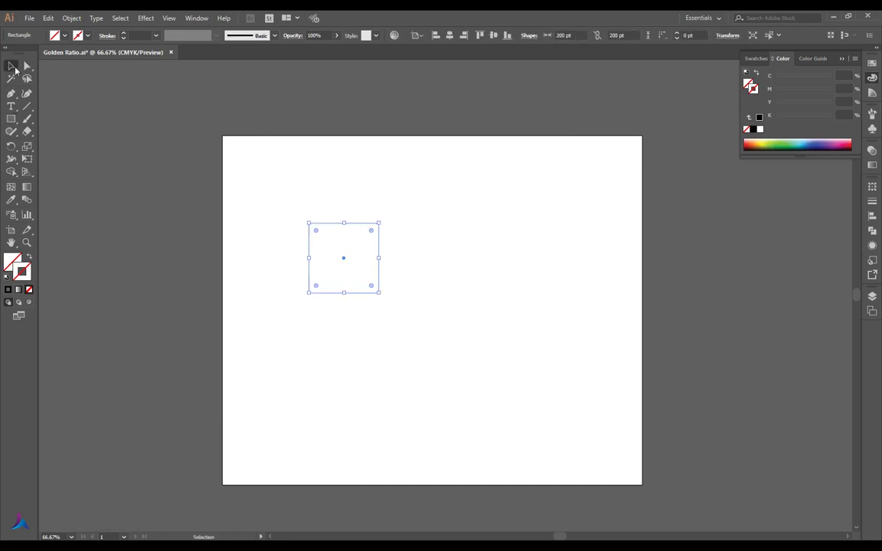
click(422, 244)
drag(375, 245, 196, 302)
key(ctrl+plus)
key(ctrl+plus)
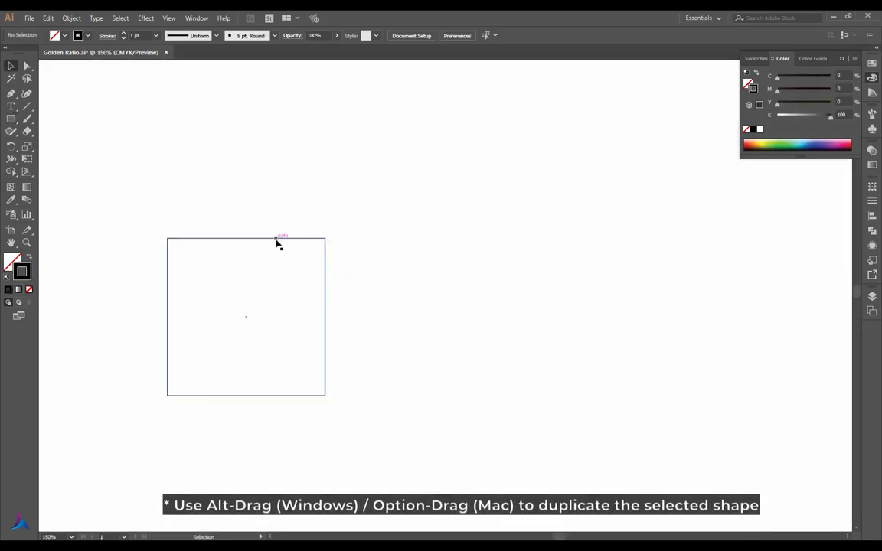
drag(273, 242, 432, 245)
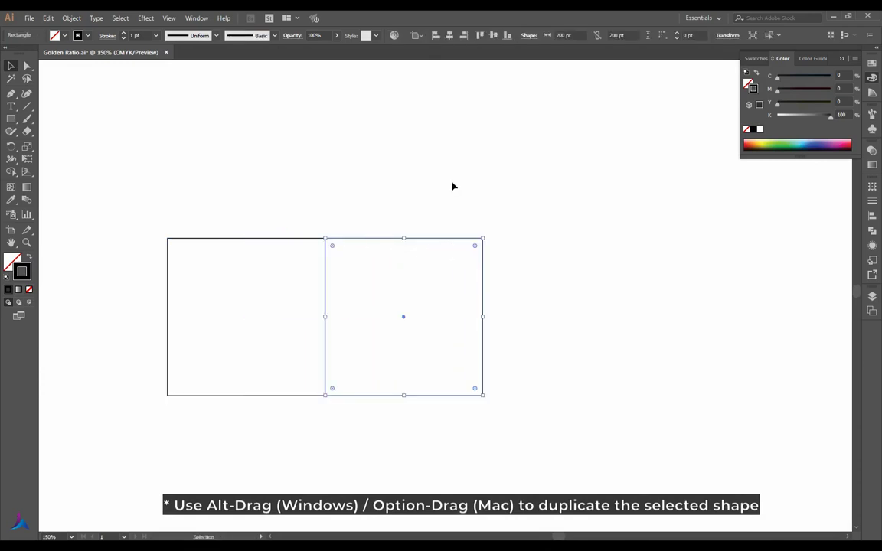
click(442, 231)
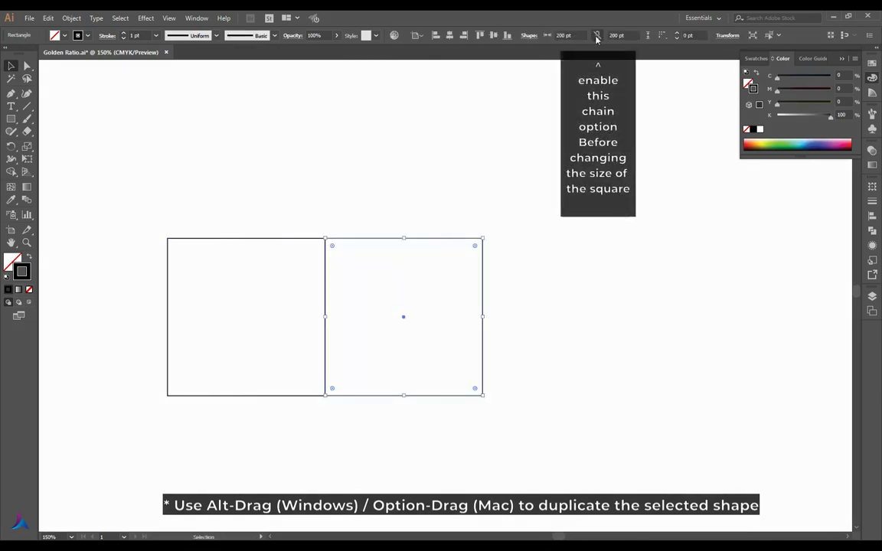
- Scale the copy proportionally to 123.609 pt wide (200/1.618)
click(596, 36)
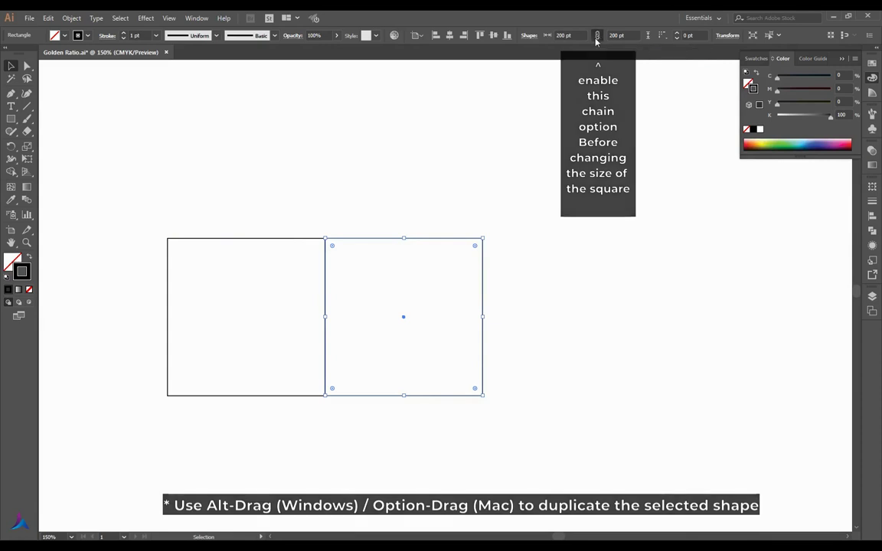
click(583, 35)
text(/1.61)
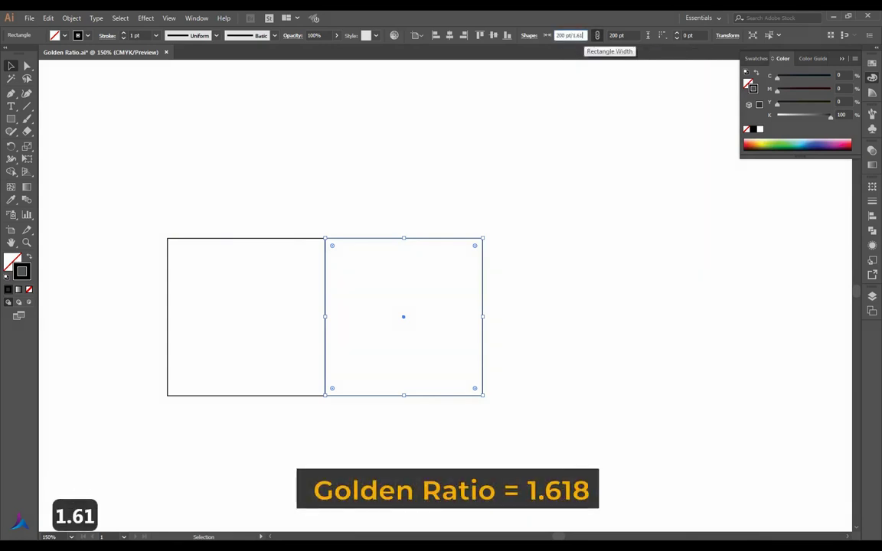
text(8)
key(Tab)
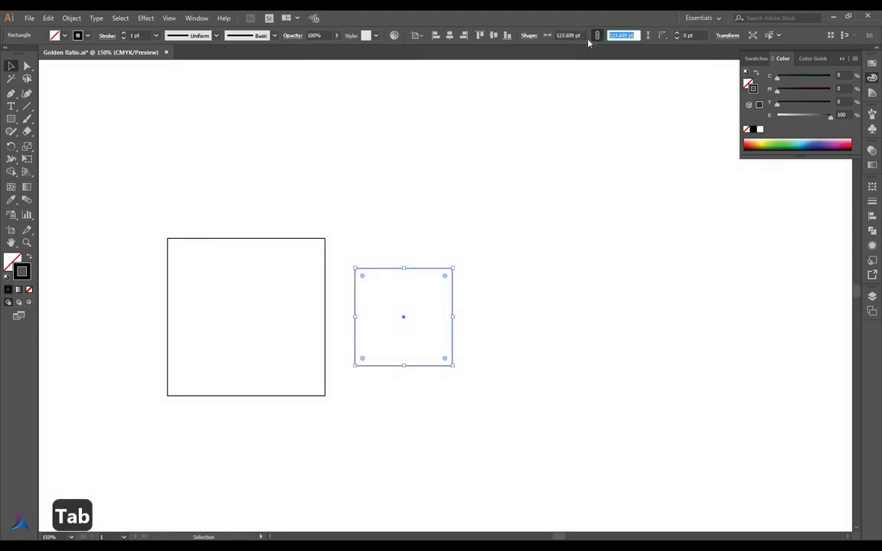
click(582, 173)
- Snap the small square to the large square's top-right and add a 76.39 pt copy below
drag(410, 269, 380, 239)
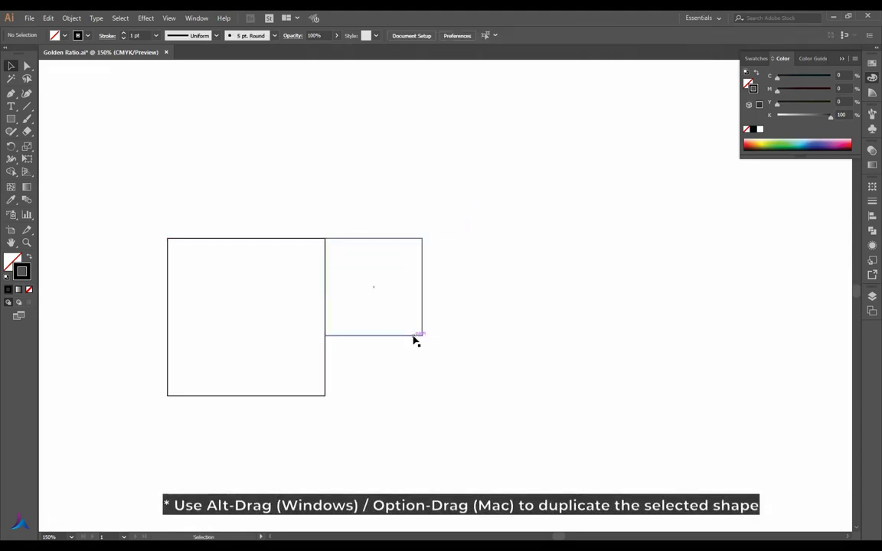
drag(414, 340, 413, 399)
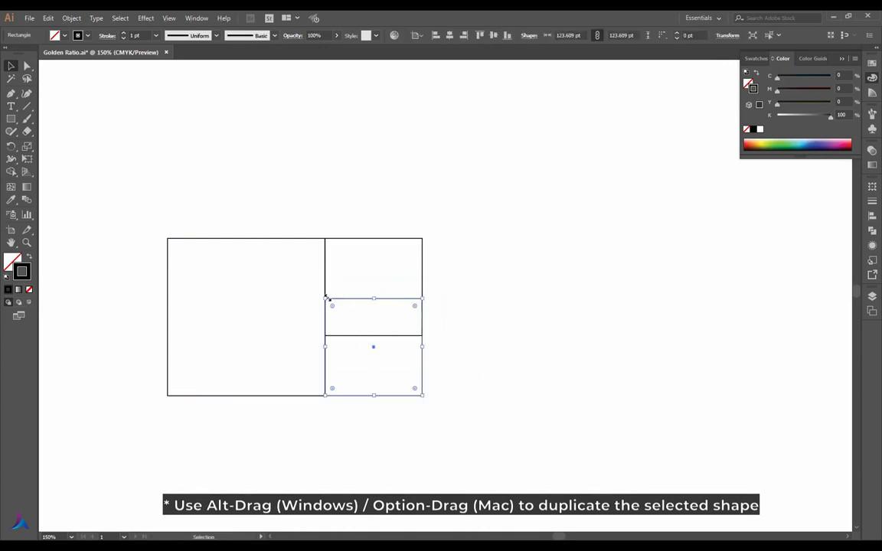
drag(326, 298, 361, 335)
click(470, 331)
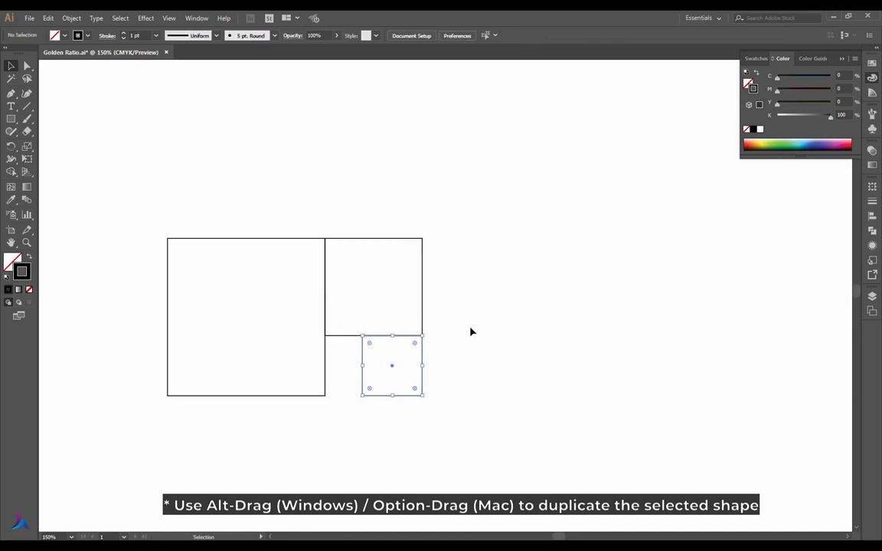
scroll(353, 407, up, 1)
scroll(351, 405, up, 1)
- Fill the remaining gap with 30.67, 20.83 and 14.59 pt square copies
drag(428, 348, 299, 351)
drag(373, 269, 373, 314)
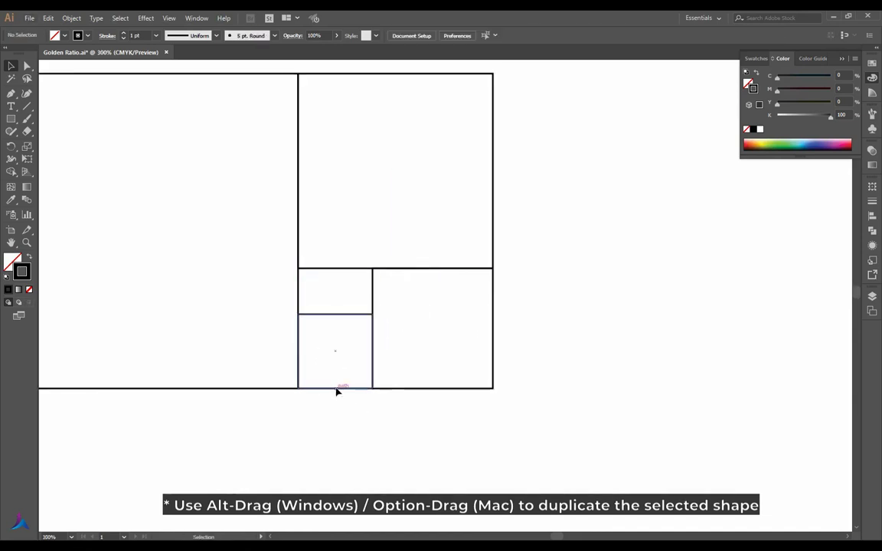
mouse_move(337, 390)
mouse_down()
mouse_move(346, 315)
mouse_move(374, 291)
mouse_up()
mouse_move(327, 314)
mouse_down()
mouse_move(342, 299)
mouse_move(368, 315)
mouse_up()
drag(342, 284, 351, 292)
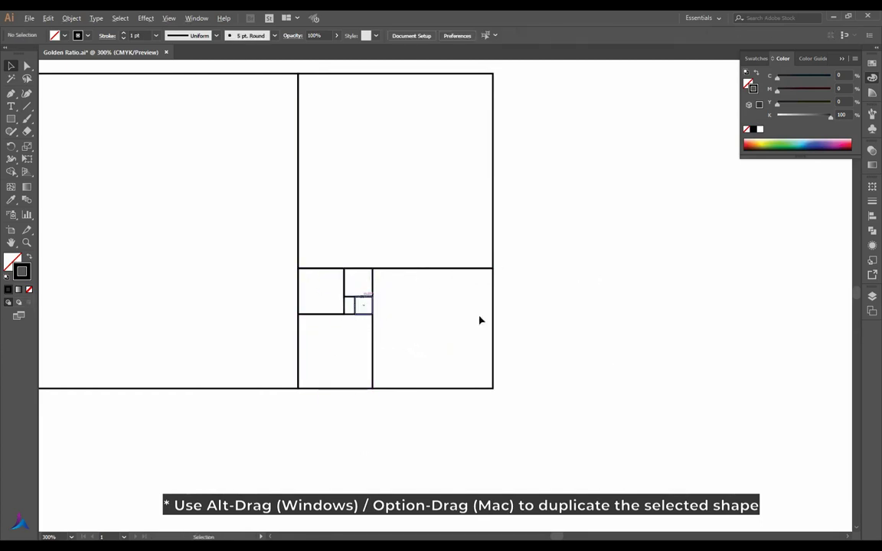
- Add the final 8.22 pt square beside the tiniest one, then zoom back out
key(ctrl+plus)
key(ctrl+plus)
drag(396, 327, 379, 327)
drag(412, 296, 399, 307)
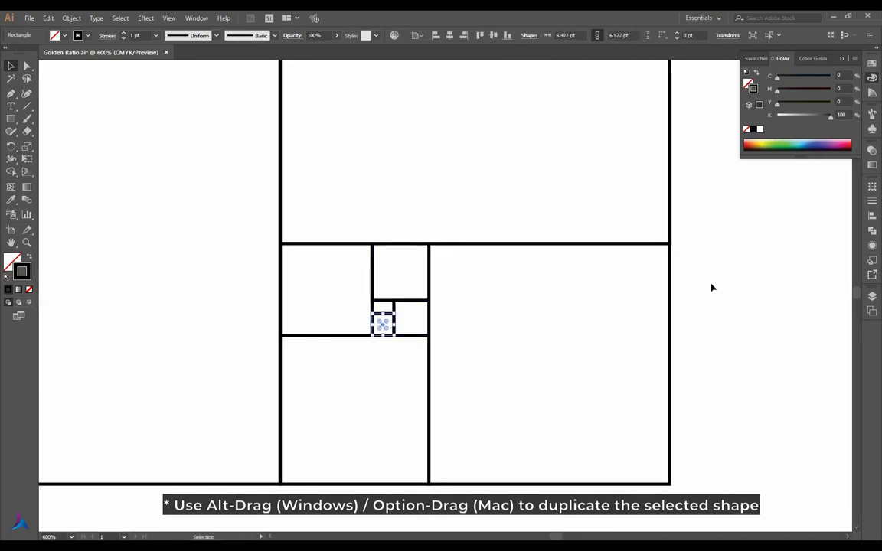
click(711, 287)
key(ctrl+minus)
key(ctrl+minus)
key(ctrl+minus)
key(ctrl+minus)
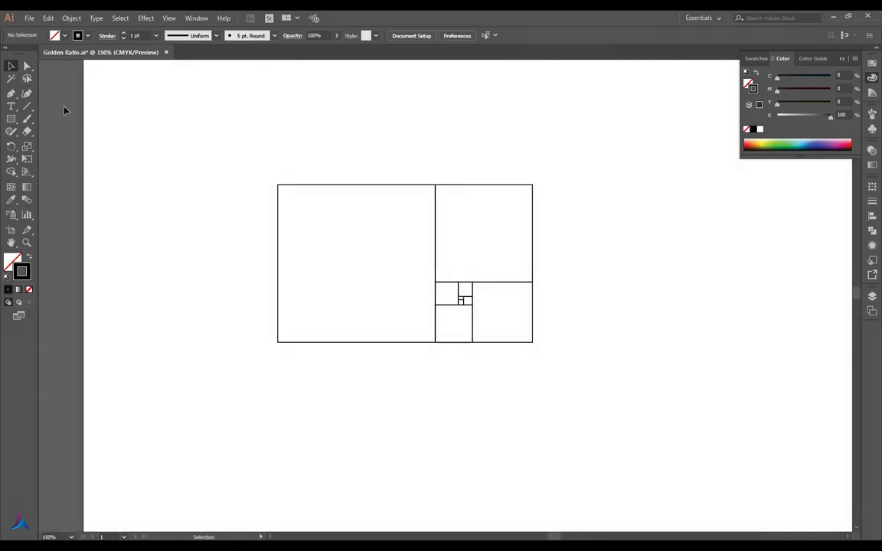
- Draw an exact 200 x 200 pt circle with the Ellipse tool
click(14, 122)
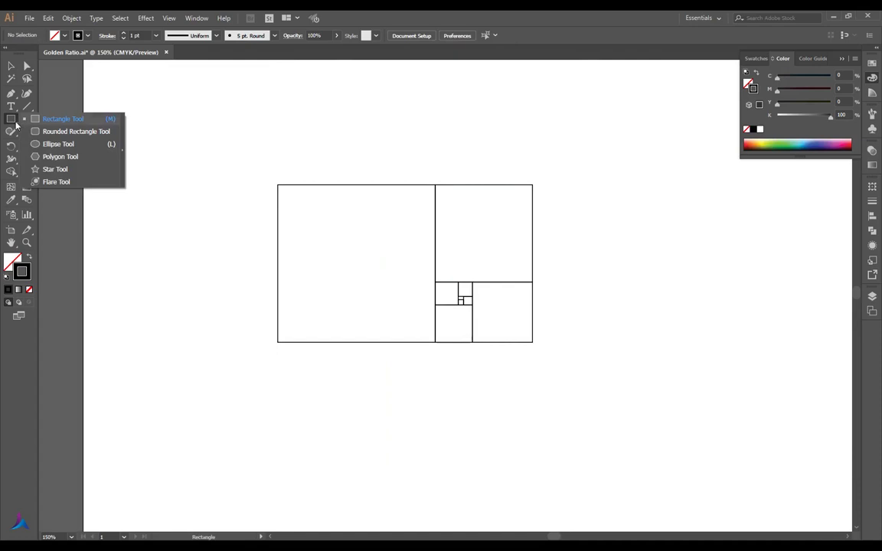
click(46, 145)
click(290, 193)
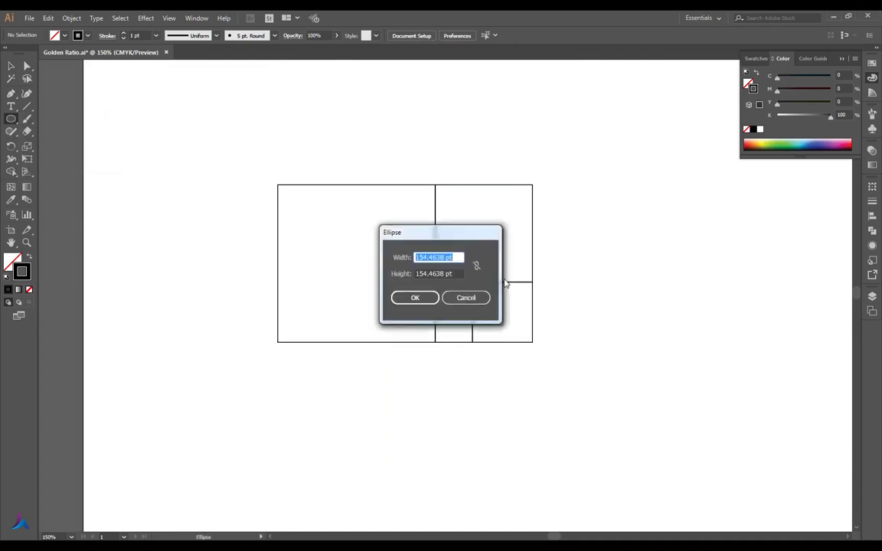
text(00)
key(Tab)
text(200)
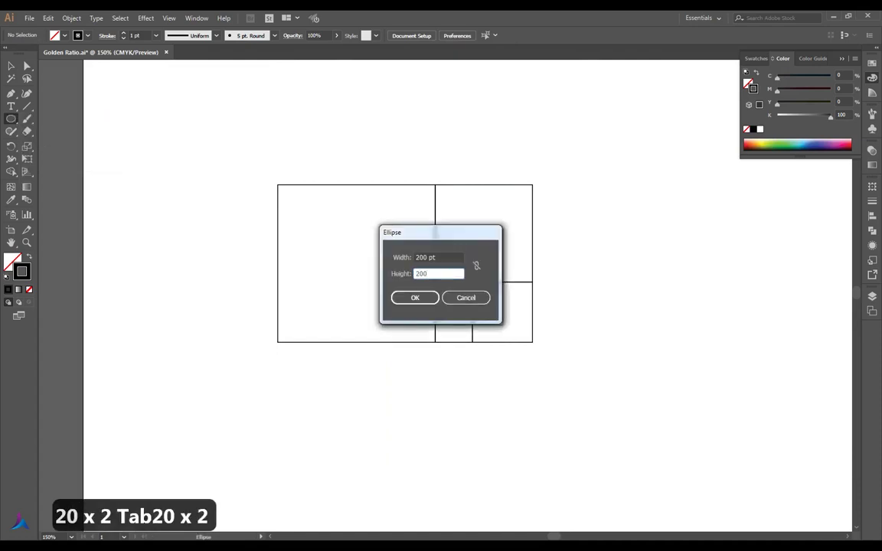
key(Tab)
click(415, 297)
- Centre the circle horizontally and vertically on the large square as key object
click(11, 66)
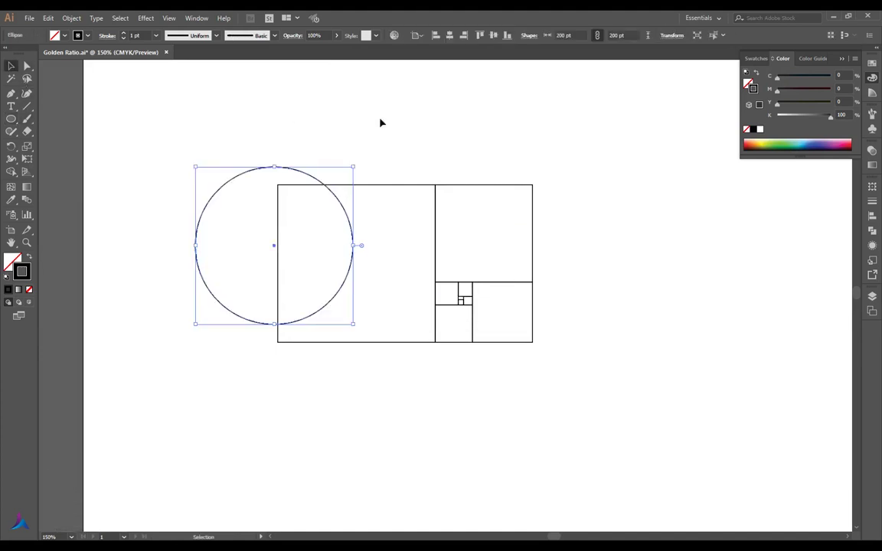
click(359, 138)
click(306, 176)
shift+click(383, 185)
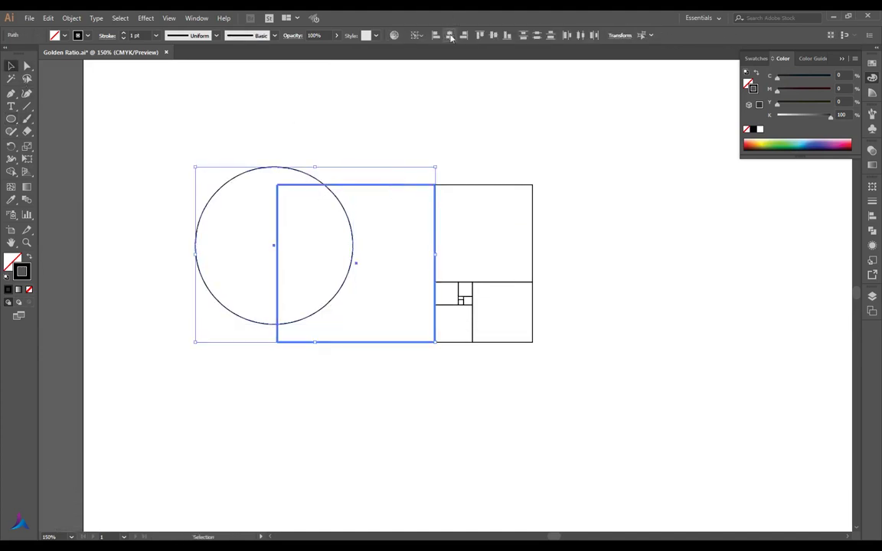
click(449, 36)
click(494, 35)
click(455, 179)
click(408, 207)
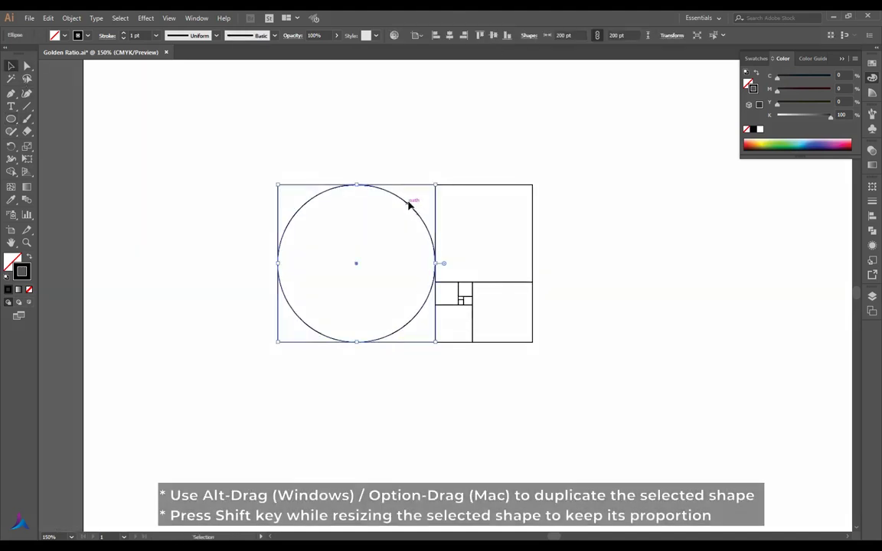
- Shrink a circle copy to fit the upper-right 123.609 pt square
drag(523, 141, 473, 187)
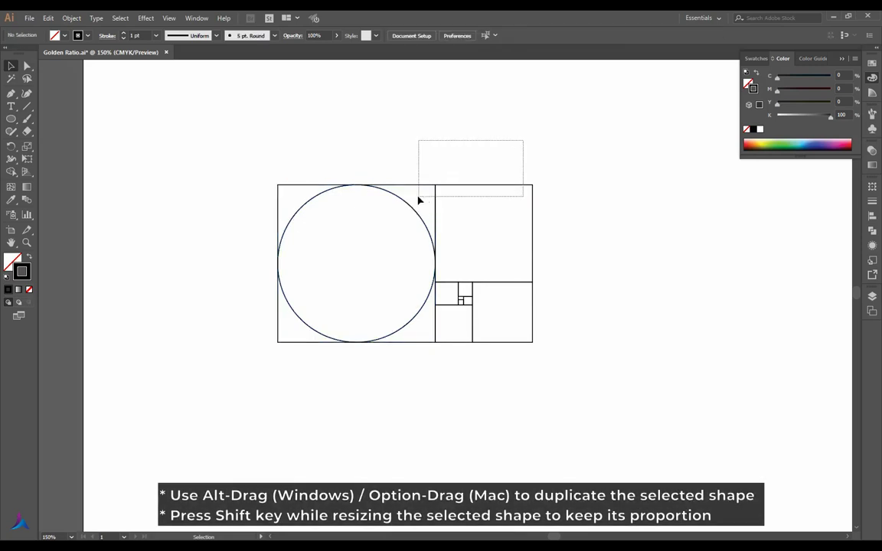
drag(419, 200, 516, 208)
click(441, 217)
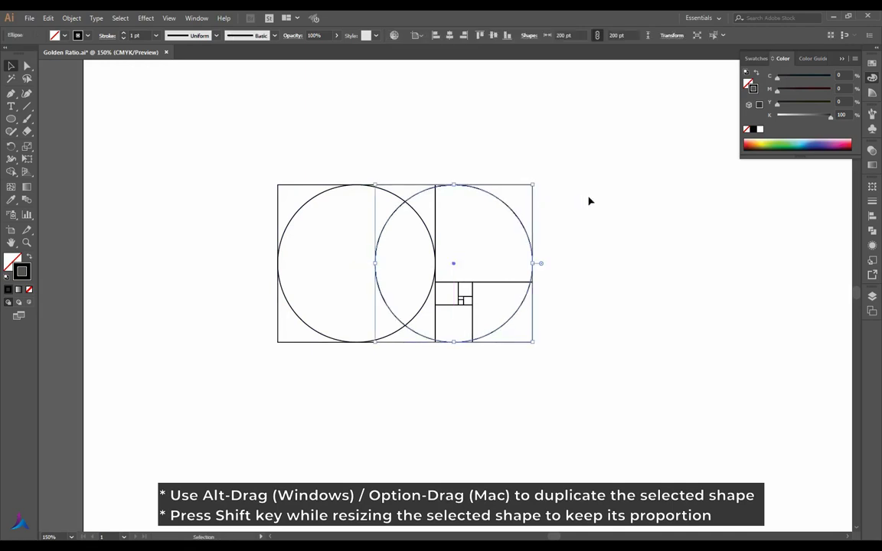
shift+click(534, 200)
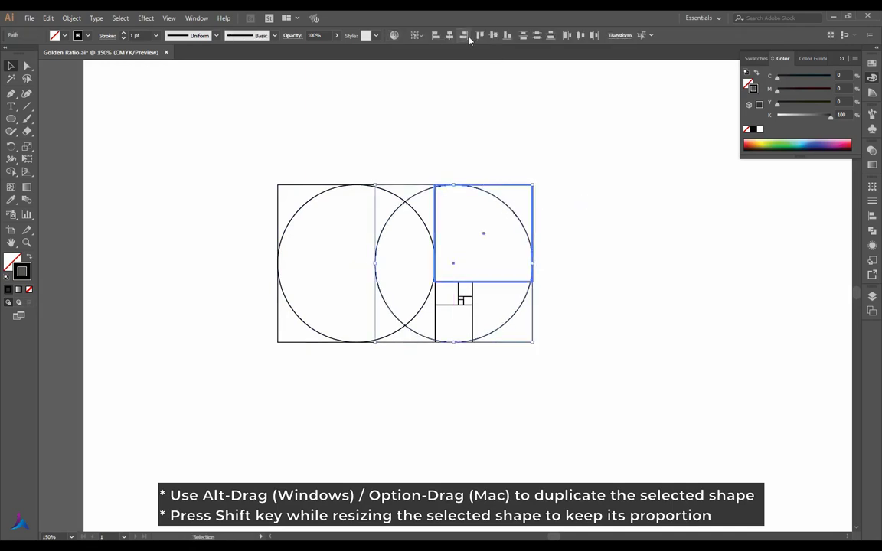
click(420, 331)
drag(374, 342, 435, 281)
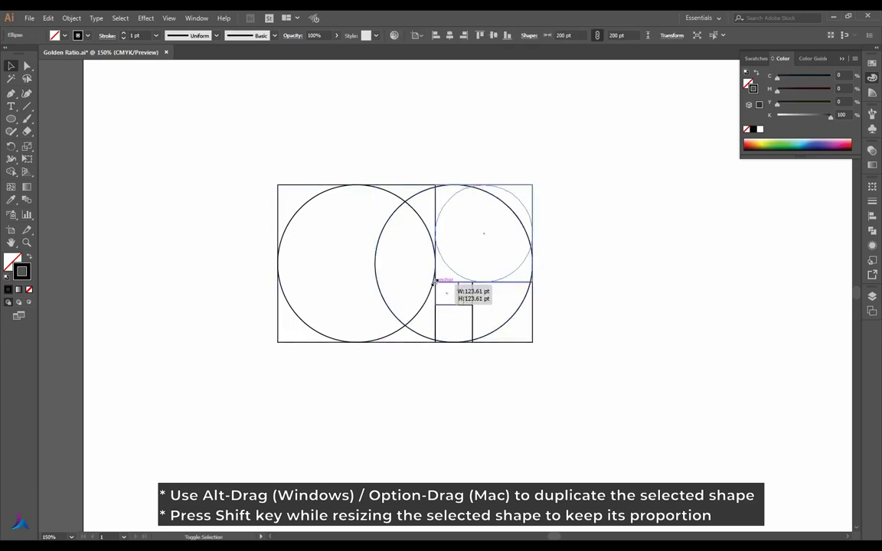
key(ctrl+equal)
key(ctrl+equal)
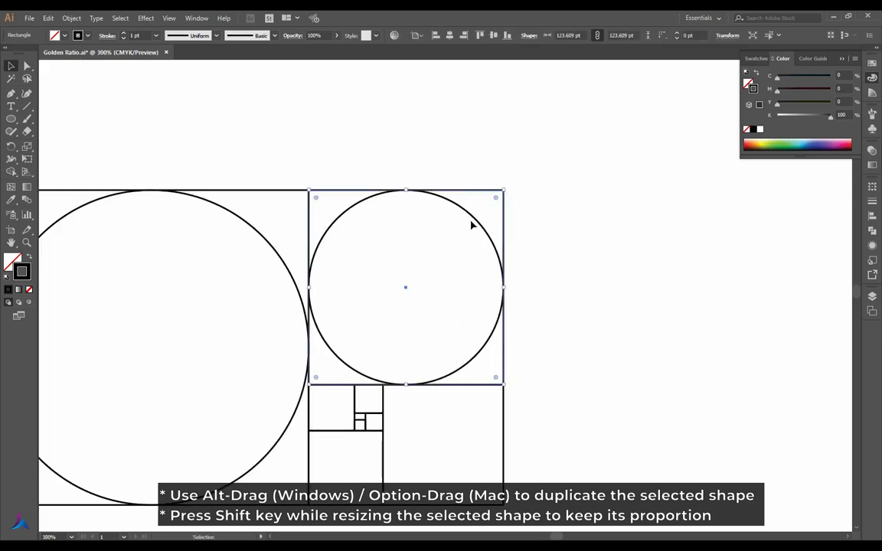
key(ctrl+minus)
- Copy the circle down and resize it to fit the bottom-right square
drag(508, 209, 508, 290)
shift+click(513, 398)
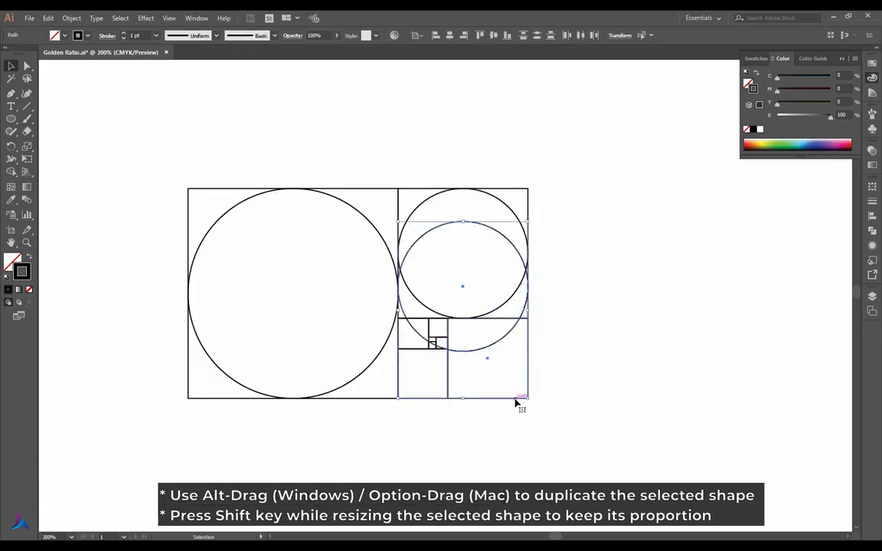
click(403, 306)
drag(398, 268, 448, 311)
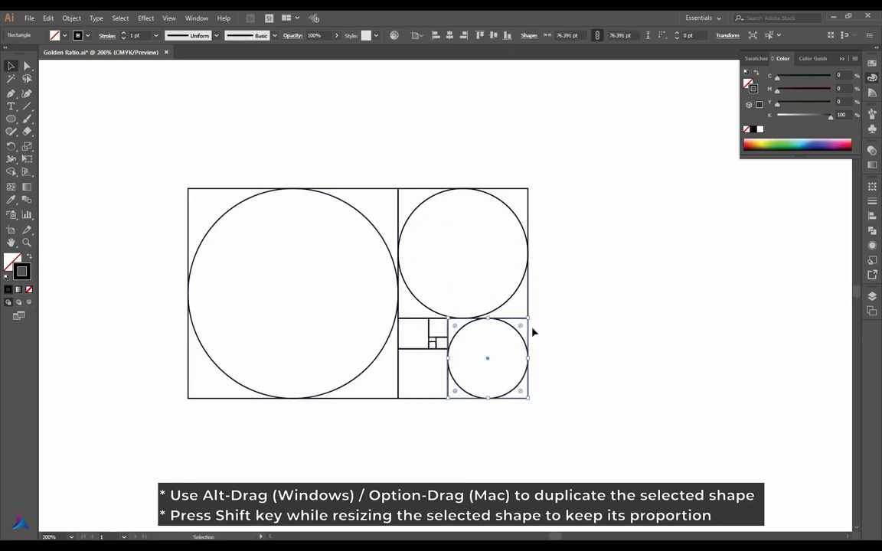
- Copy the circle left and resize it to fit the small bottom-left square
drag(513, 331, 399, 373)
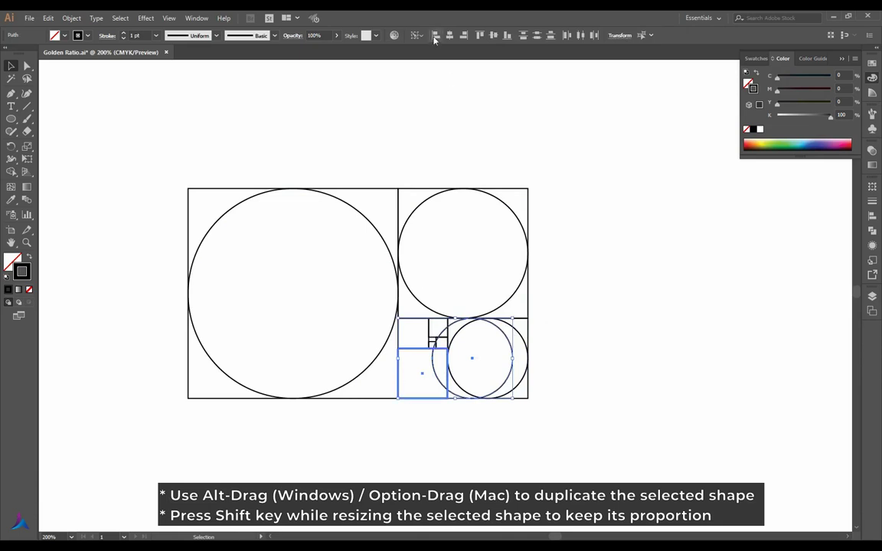
click(445, 410)
scroll(445, 410, up, 2)
click(448, 382)
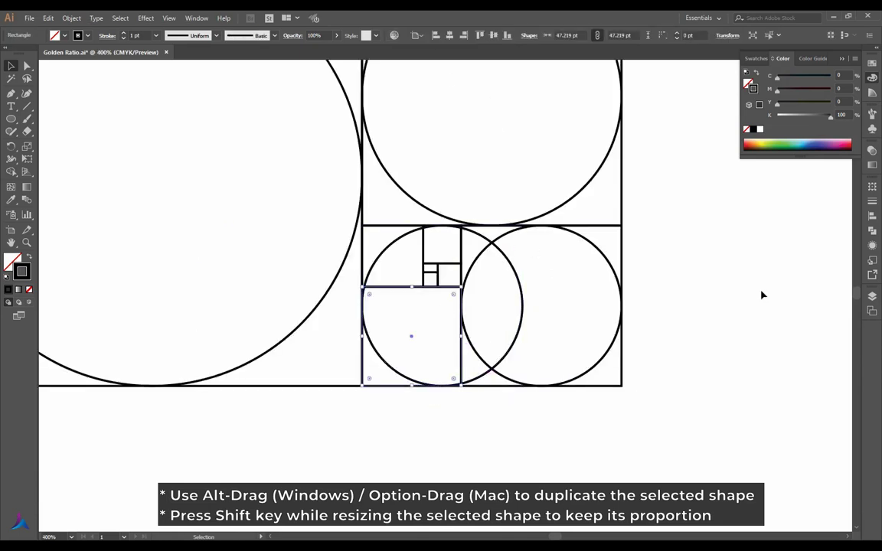
click(522, 306)
drag(521, 226, 461, 287)
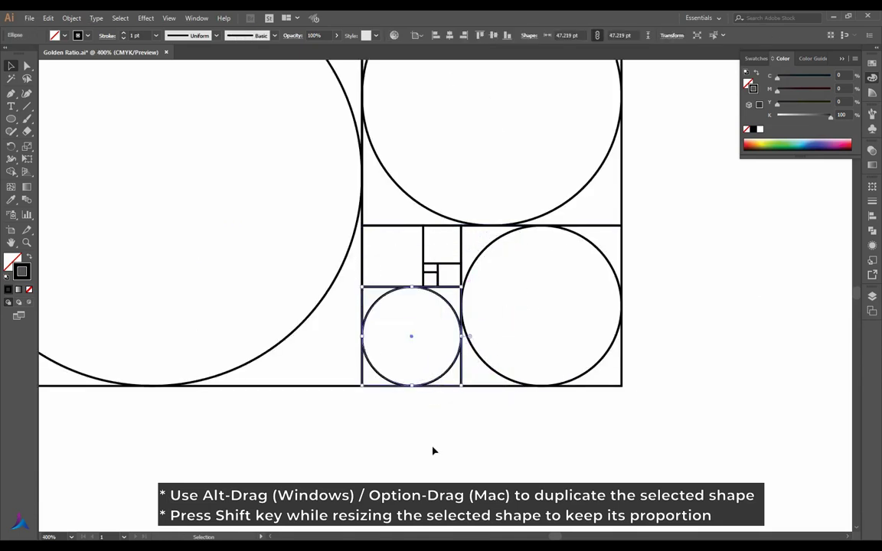
- Fit circle copies into the small top-left square and the square beside it
drag(447, 371, 394, 236)
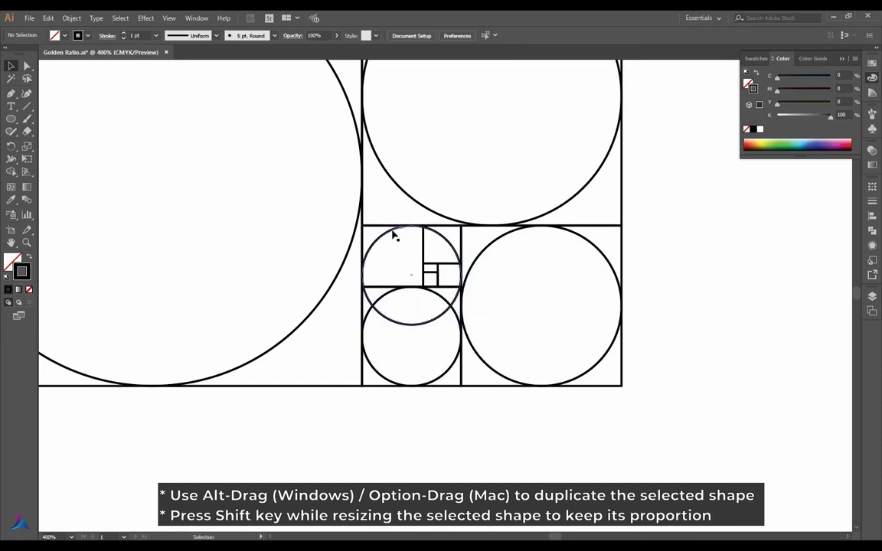
drag(461, 325, 423, 288)
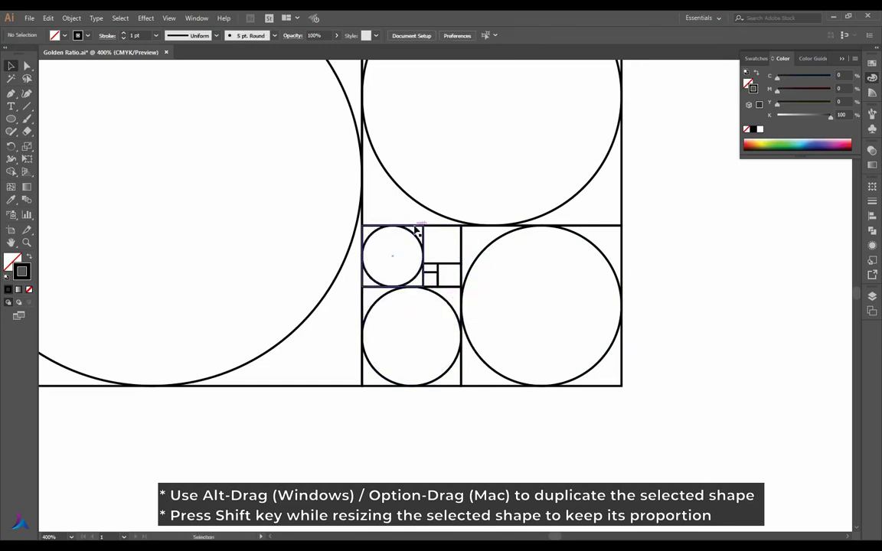
click(418, 235)
scroll(421, 244, up, 2)
mouse_move(420, 243)
mouse_down()
mouse_move(362, 352)
mouse_move(408, 305)
mouse_up()
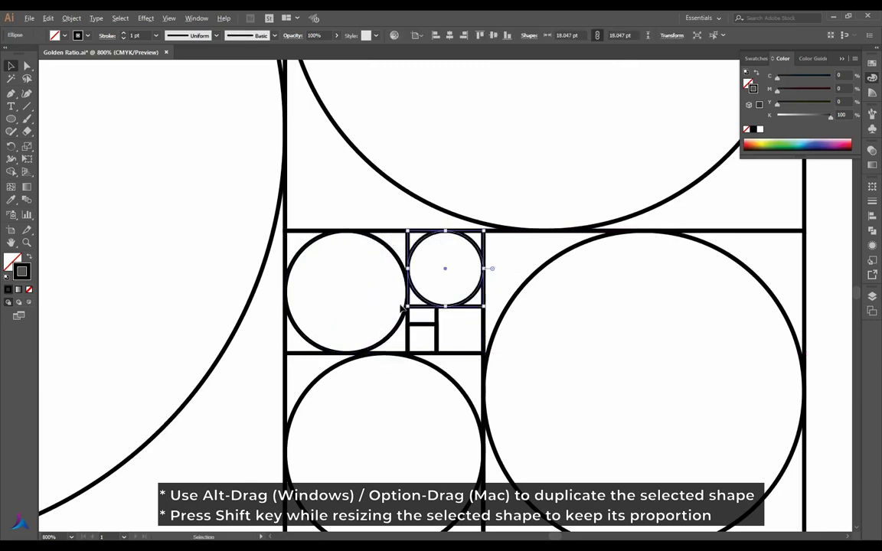
scroll(399, 302, down, 2)
- Fit circle copies into the next lower square and the tiniest square
click(622, 290)
scroll(413, 310, up, 2)
mouse_move(458, 285)
mouse_down()
mouse_move(457, 331)
mouse_move(434, 296)
mouse_up()
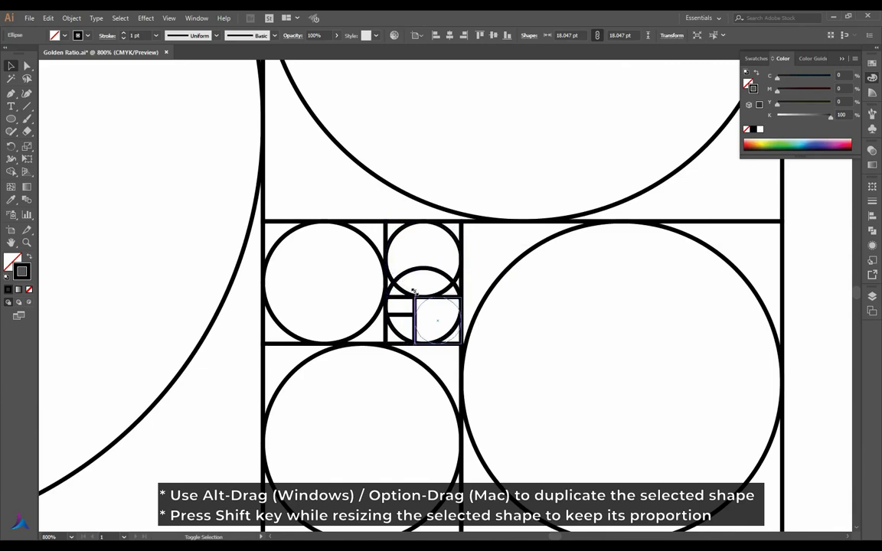
click(467, 304)
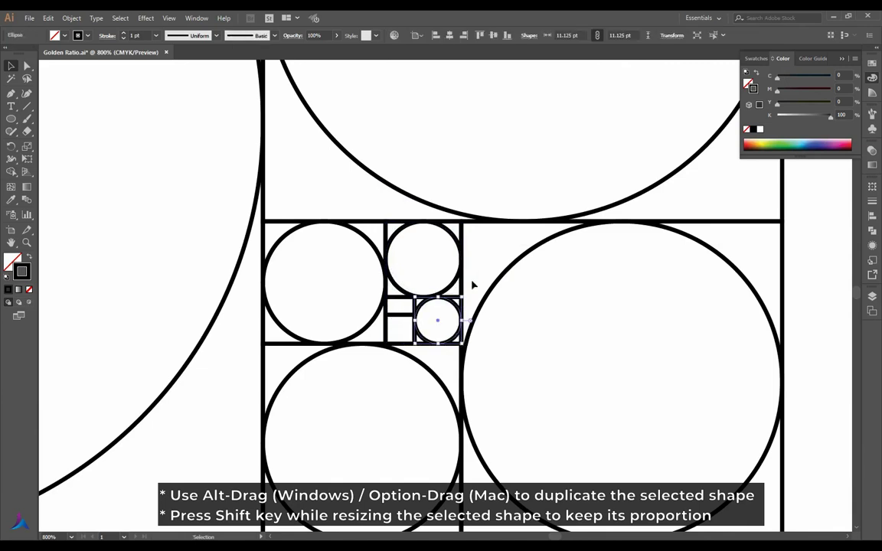
mouse_move(457, 312)
mouse_down()
mouse_move(422, 313)
mouse_move(412, 342)
mouse_up()
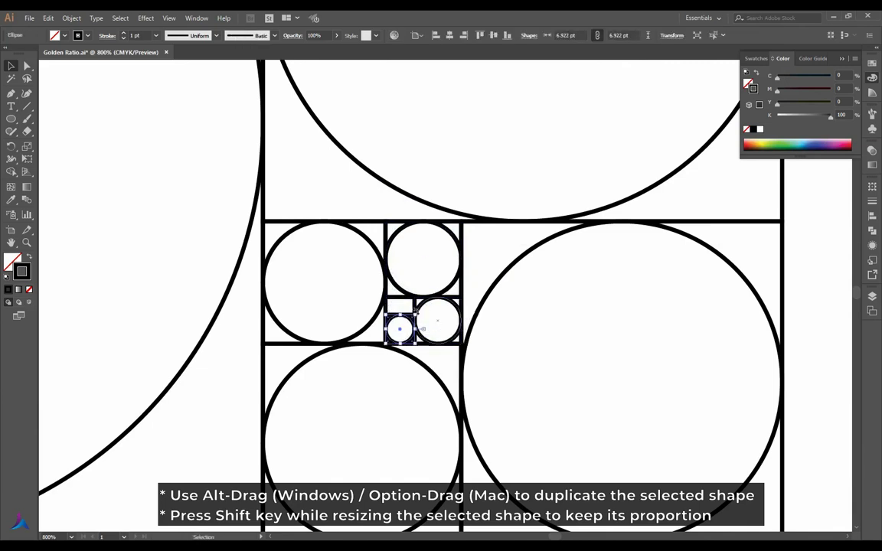
scroll(397, 347, up, 1)
scroll(406, 341, up, 1)
click(452, 346)
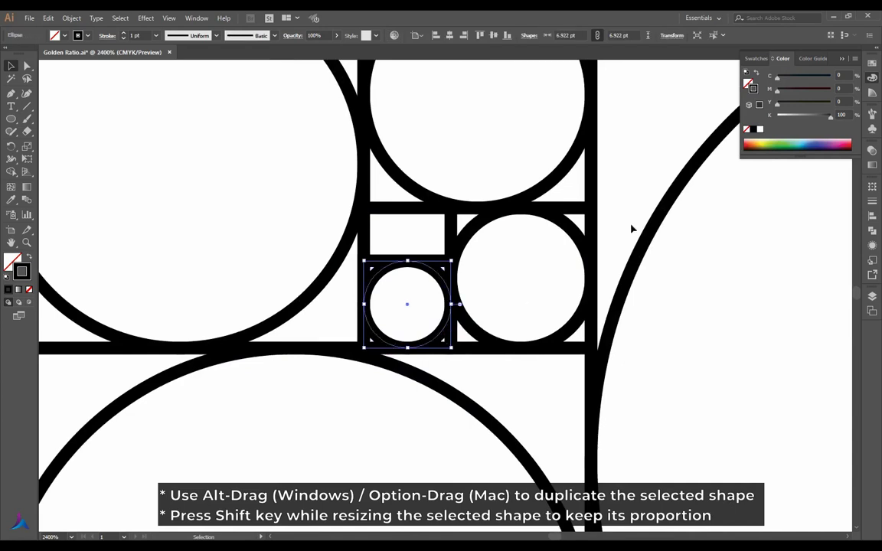
- Place a copy of the large 200 pt circle below the grid, then select the whole grid
scroll(484, 280, down, 6)
scroll(484, 279, down, 2)
scroll(566, 344, up, 1)
click(465, 182)
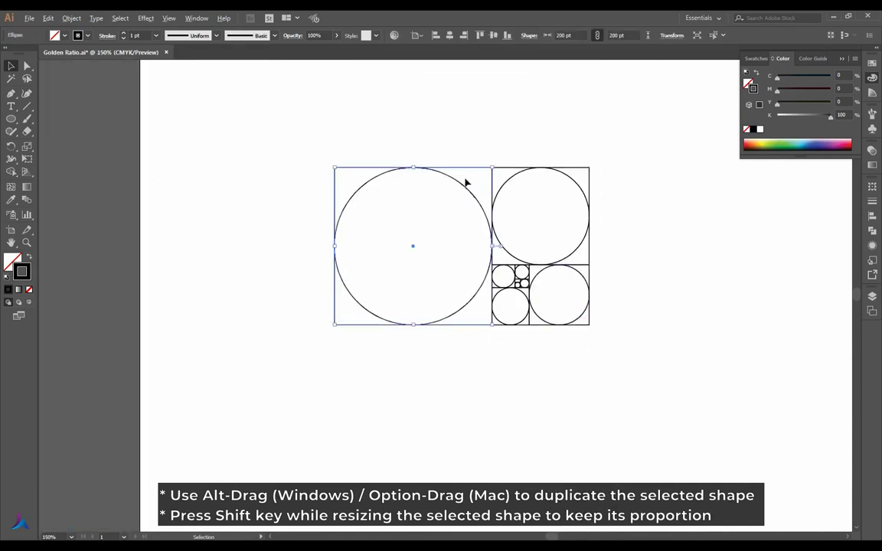
drag(463, 189, 463, 384)
drag(611, 135, 283, 344)
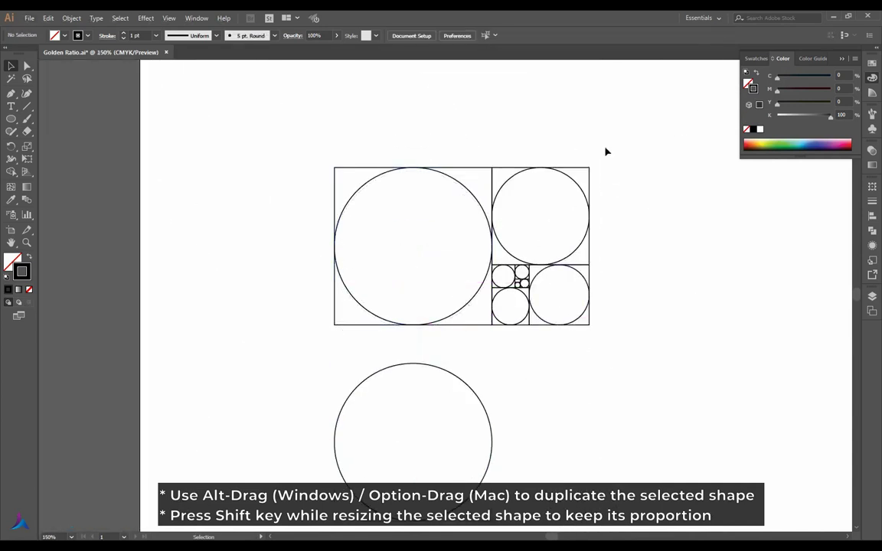
click(71, 18)
mouse_move(83, 81)
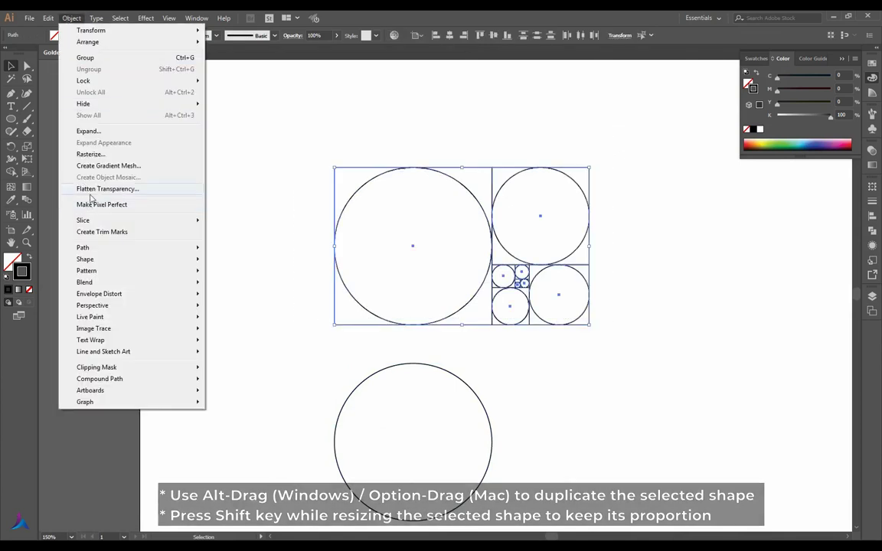
- Lock the grid and enlarge the lower circle to 400 pt (200 pt*2)
click(276, 82)
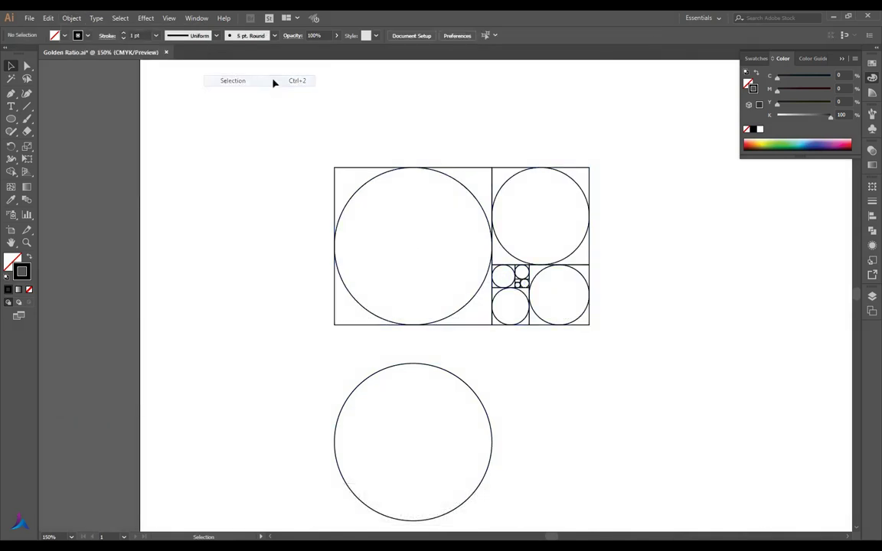
click(464, 379)
scroll(483, 318, down, 2)
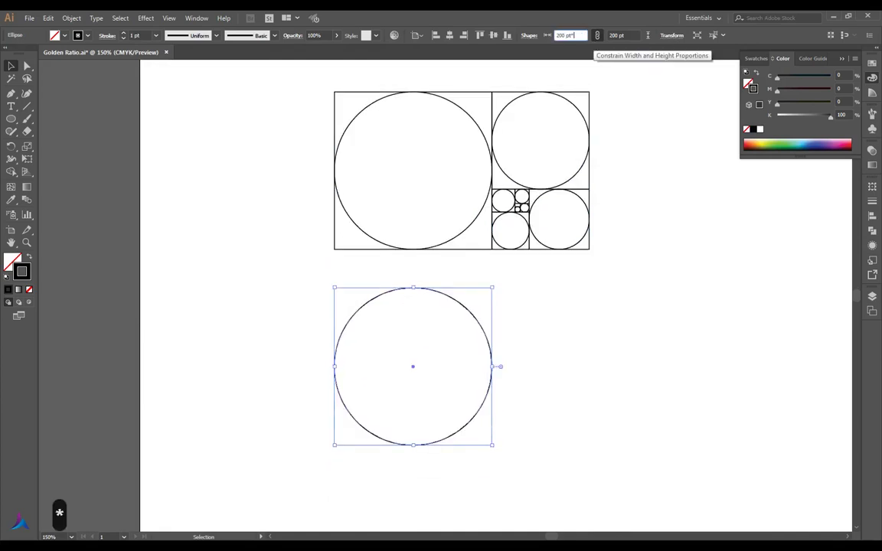
key(Tab)
- Delete anchor points from the 400 pt circle to leave a single quarter arc
scroll(535, 260, down, 1)
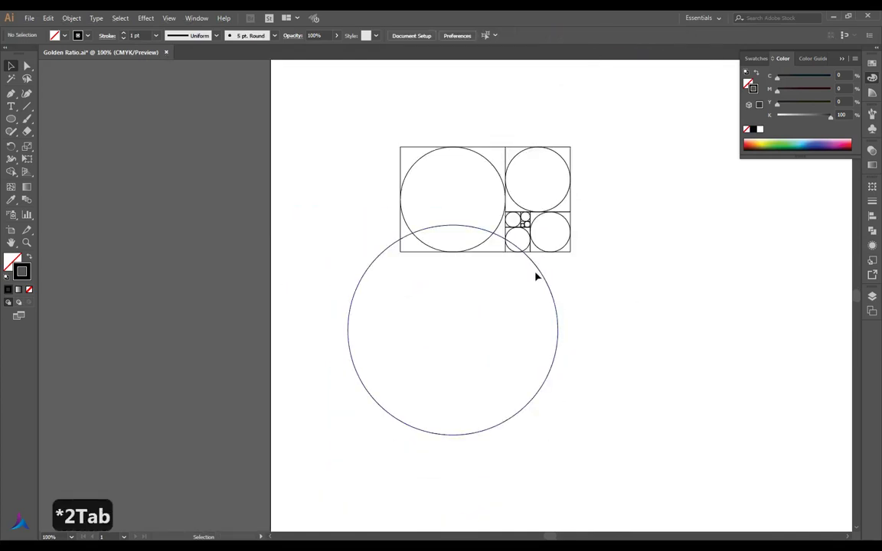
key(a)
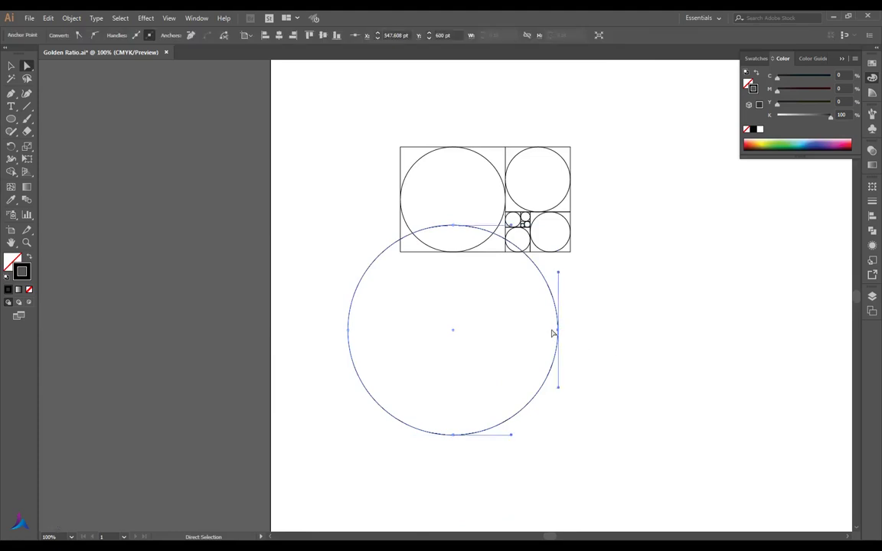
key(Delete)
key(Delete)
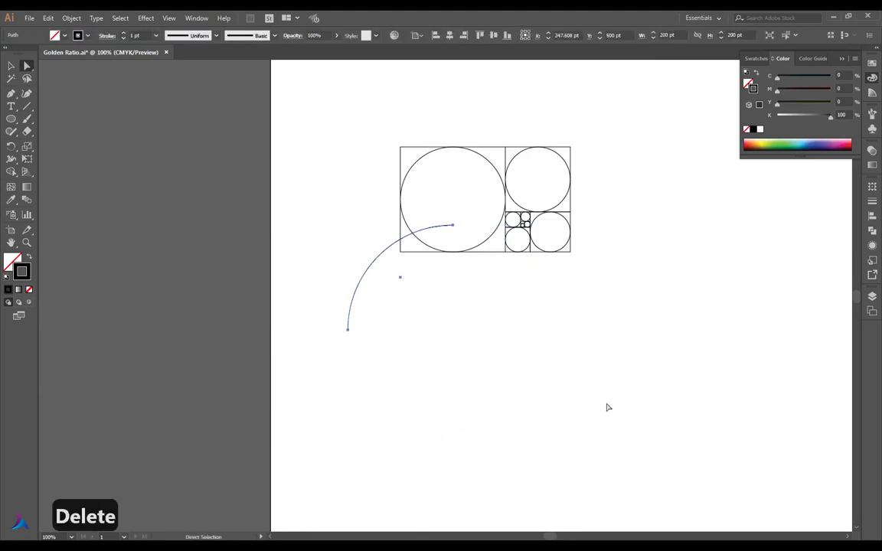
scroll(469, 149, up, 1)
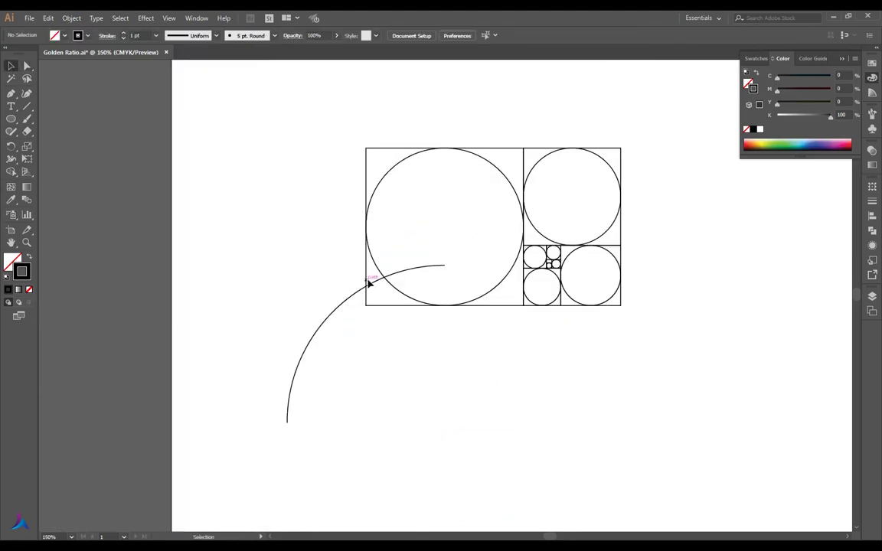
- Move the arc so it sweeps across the large left square
drag(368, 284, 452, 172)
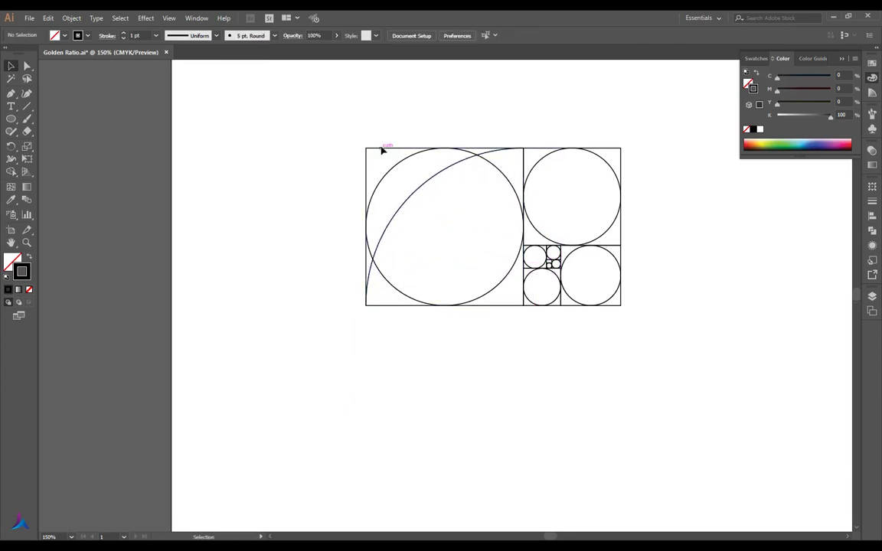
scroll(504, 156, up, 2)
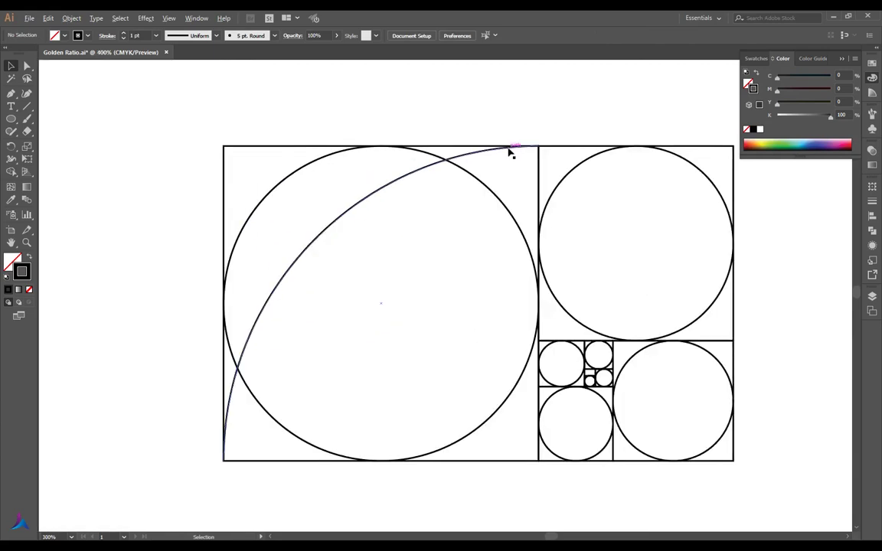
scroll(504, 150, up, 1)
scroll(475, 149, down, 1)
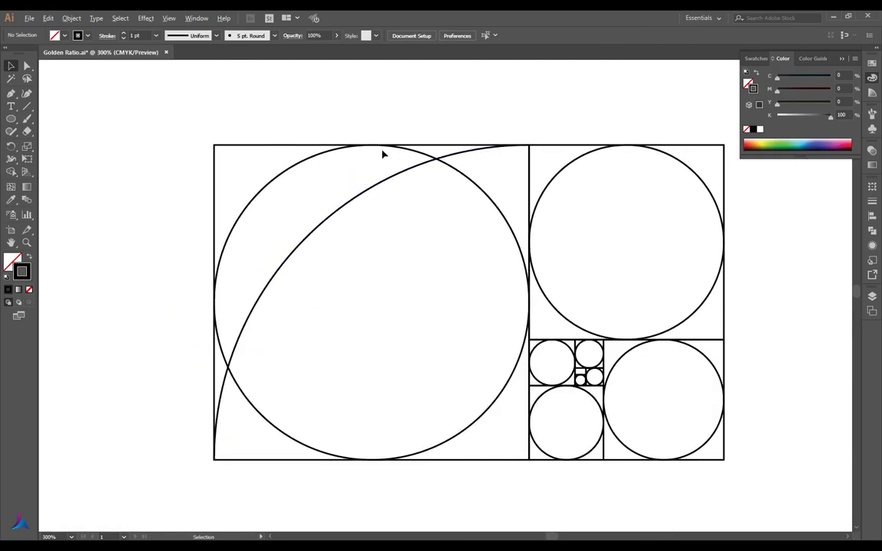
scroll(383, 155, down, 1)
- Unlock everything, then reselect all the grid shapes and lock them in place
key(ctrl+alt+2)
click(340, 199)
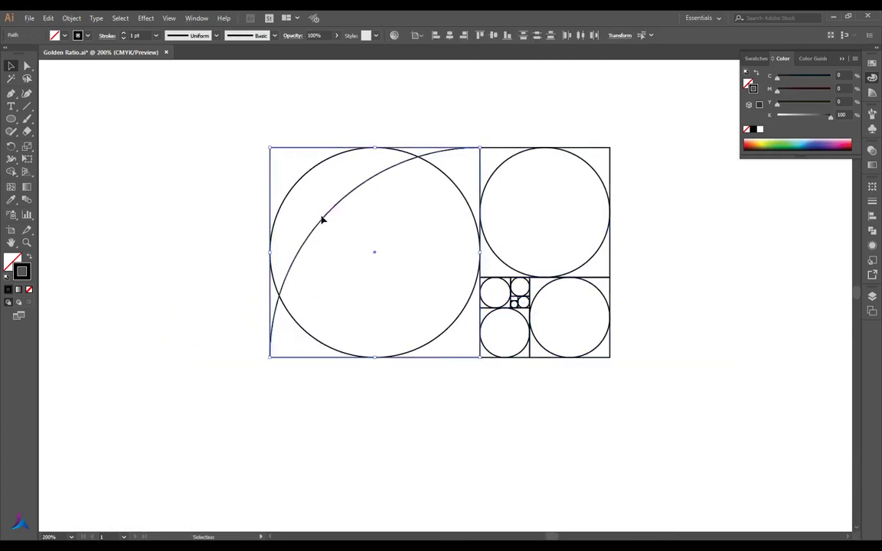
click(447, 176)
key(ctrl+a)
scroll(582, 325, up, 1)
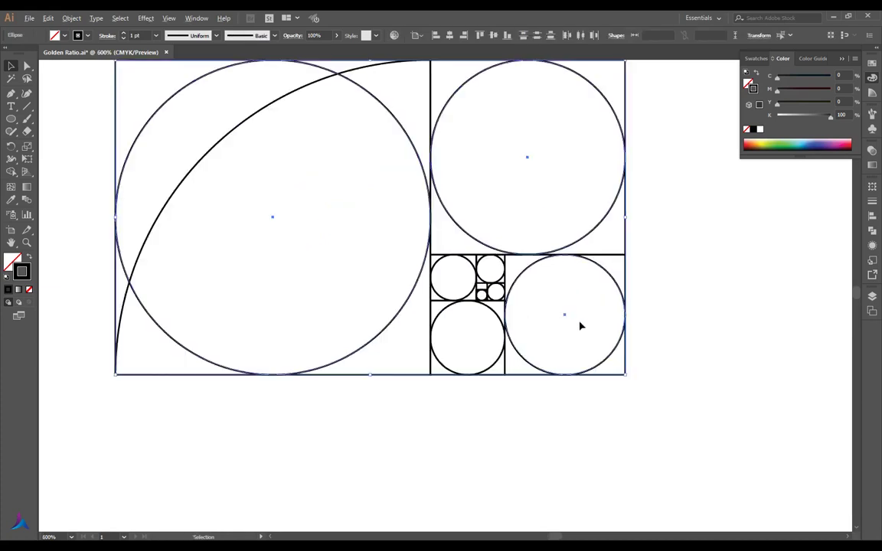
scroll(579, 320, up, 2)
click(71, 18)
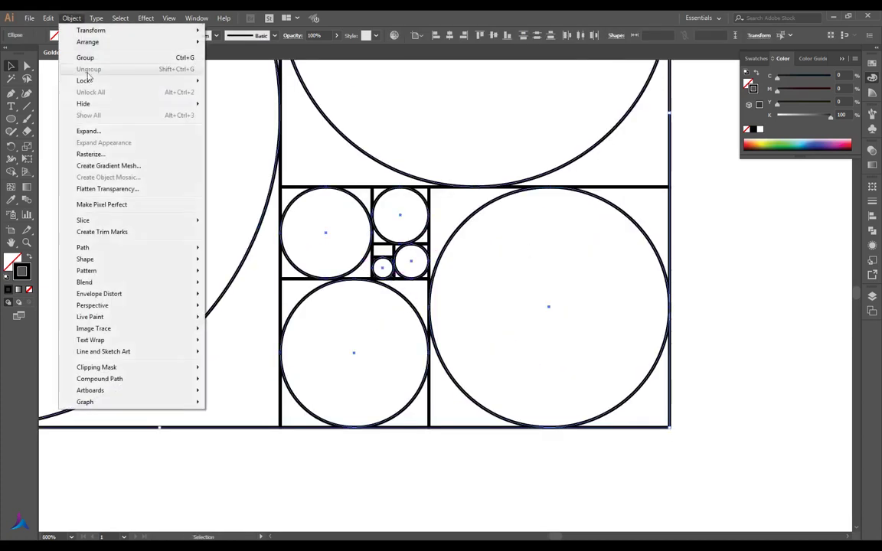
click(232, 79)
scroll(555, 301, down, 2)
scroll(104, 207, up, 1)
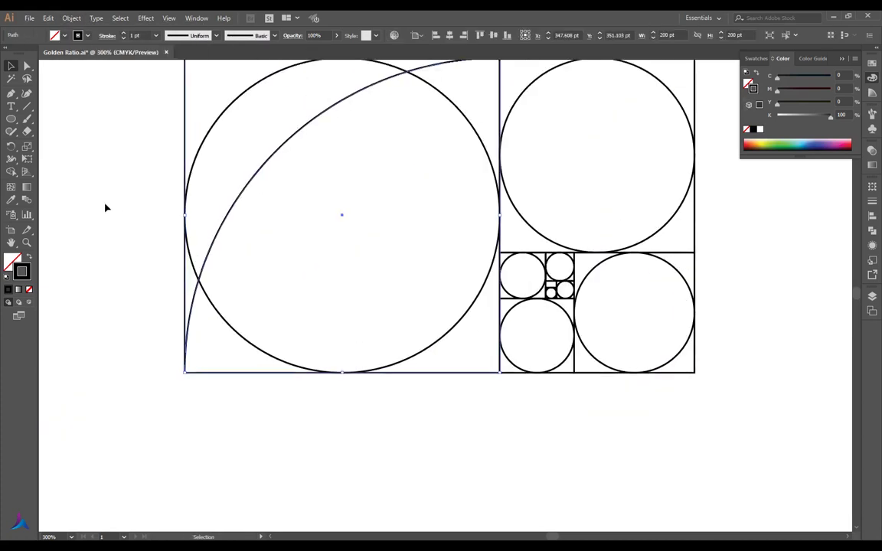
- Give the large arc a red stroke from the Swatches panel
click(104, 207)
click(272, 162)
click(757, 58)
click(776, 90)
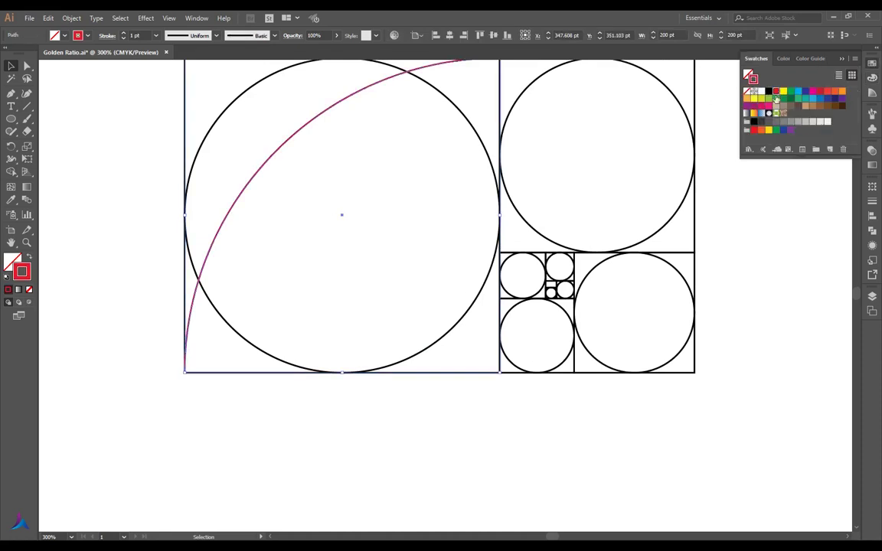
click(386, 297)
scroll(386, 297, down, 1)
- Copy the red arc into the top-right square, scaled to fit and rotated 90°
click(252, 158)
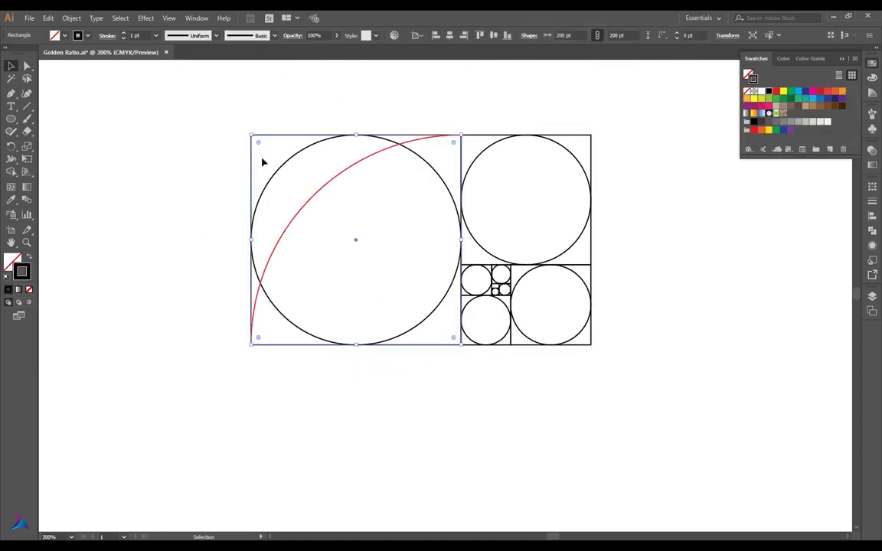
shift+click(322, 192)
click(254, 145)
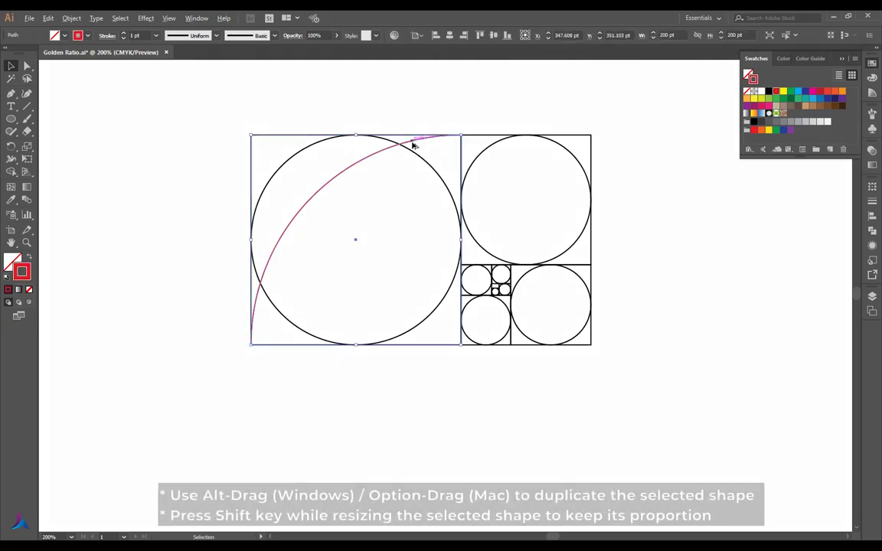
mouse_move(414, 144)
mouse_down()
mouse_move(590, 145)
mouse_move(529, 156)
mouse_up()
click(529, 156)
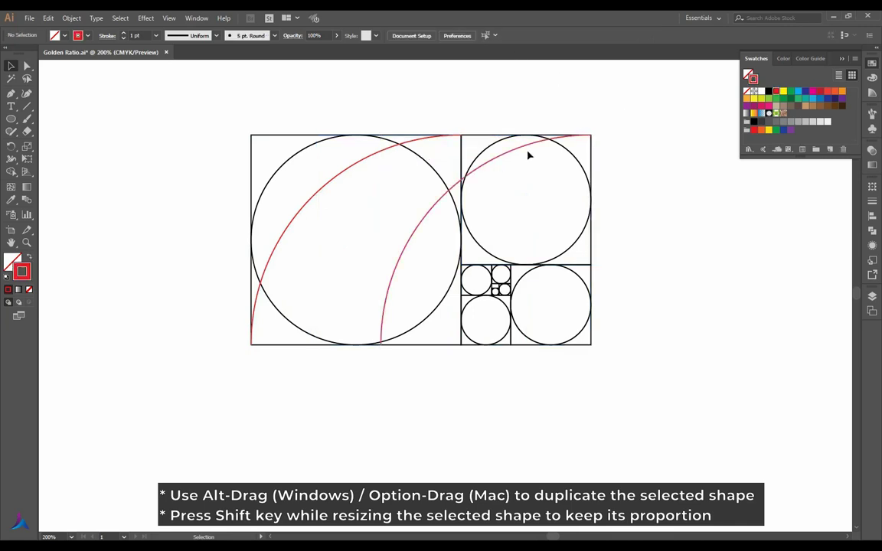
click(515, 154)
drag(381, 345, 462, 264)
click(546, 148)
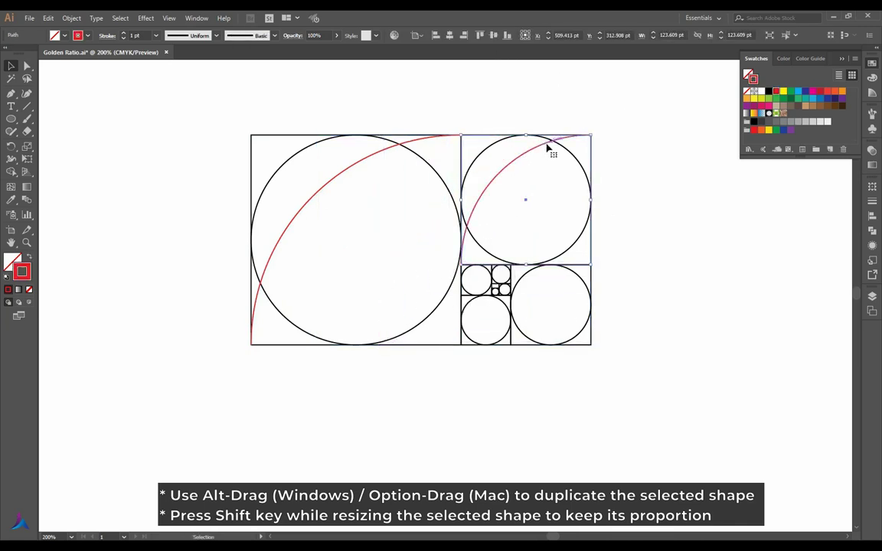
drag(601, 138, 597, 258)
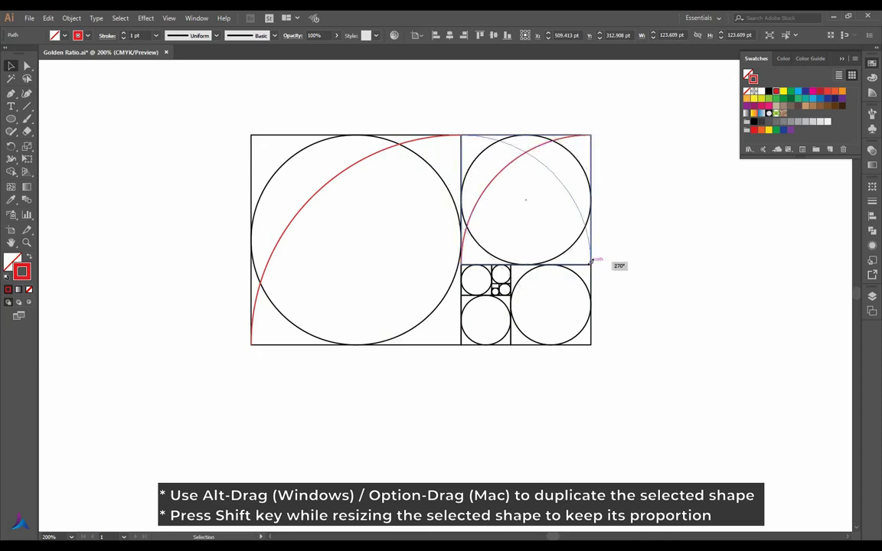
click(589, 203)
- Copy the arc down into the bottom-right square, shrunk to fit and rotated 90°
drag(564, 188, 577, 350)
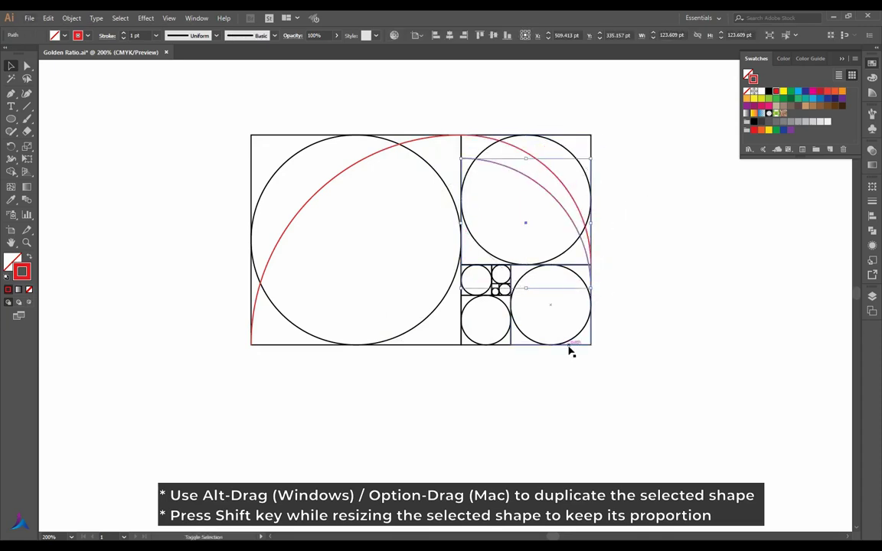
click(504, 222)
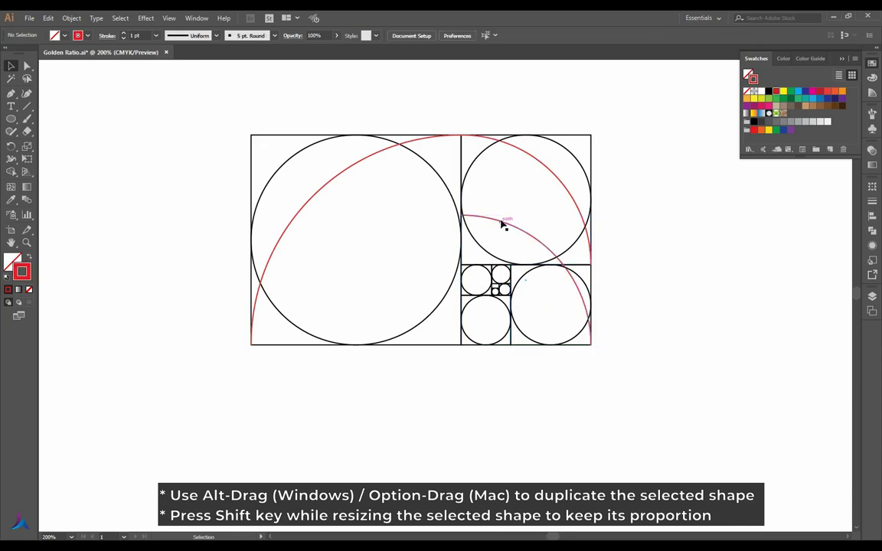
drag(461, 214, 510, 264)
scroll(596, 301, up, 1)
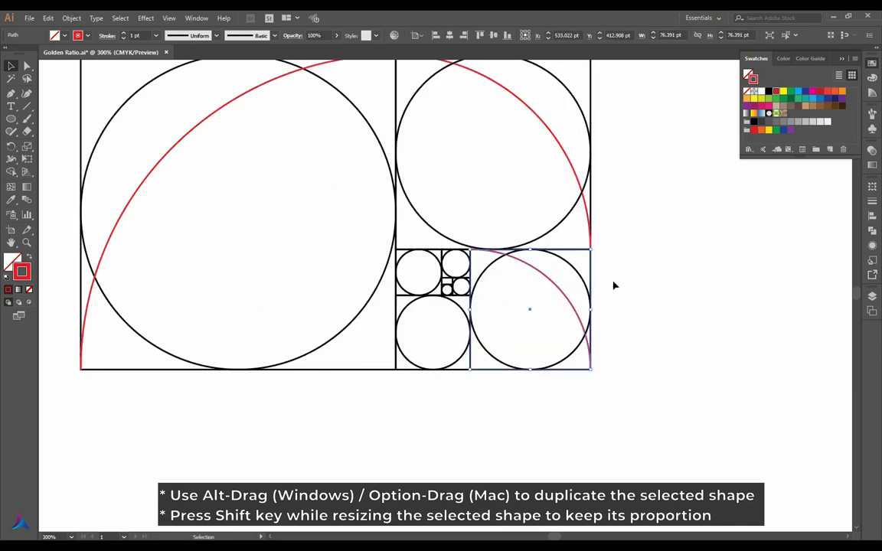
click(601, 268)
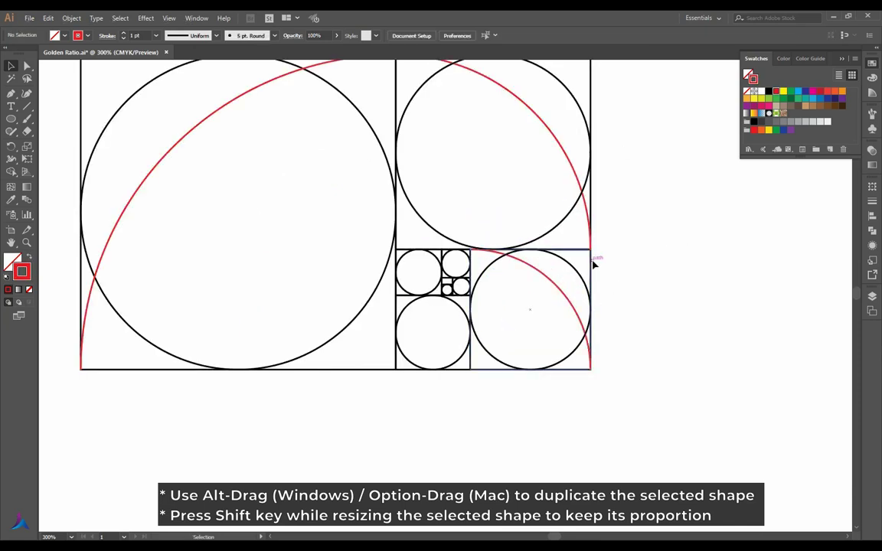
click(550, 284)
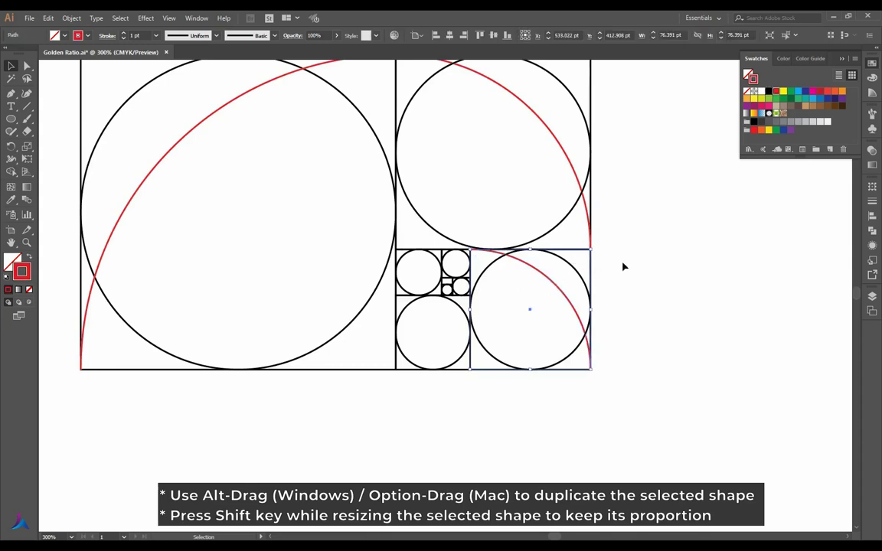
click(590, 262)
click(555, 287)
drag(595, 247, 589, 372)
click(684, 301)
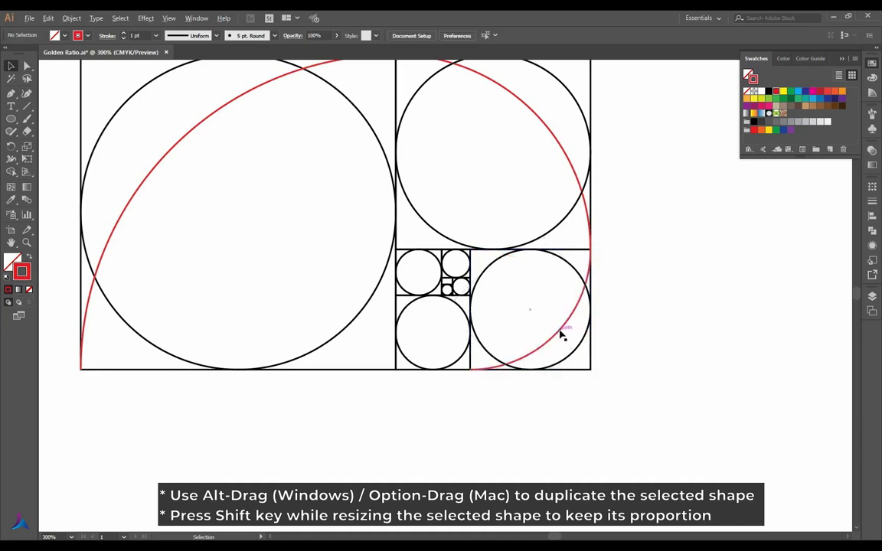
- Copy the arc left and shrink it to 47.22 pt for the bottom-left square
mouse_move(561, 335)
mouse_down()
mouse_move(485, 338)
mouse_move(510, 335)
mouse_up()
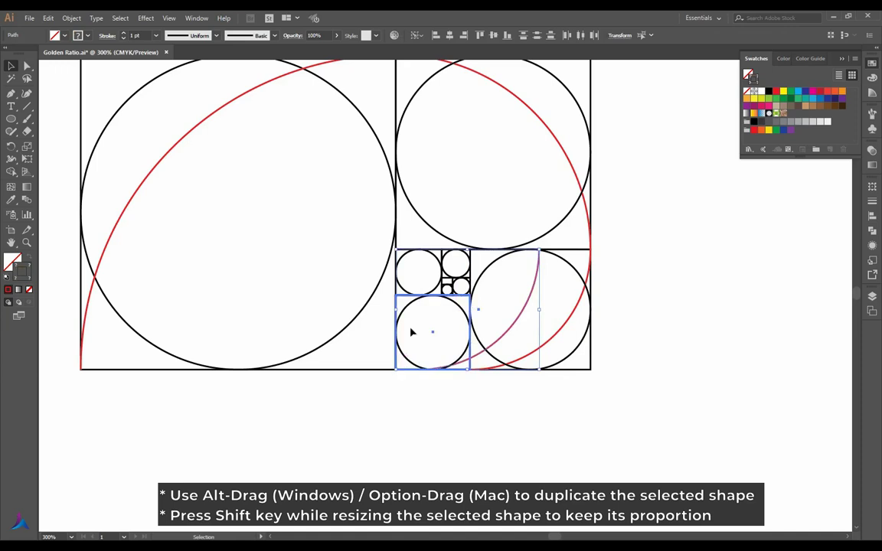
click(499, 311)
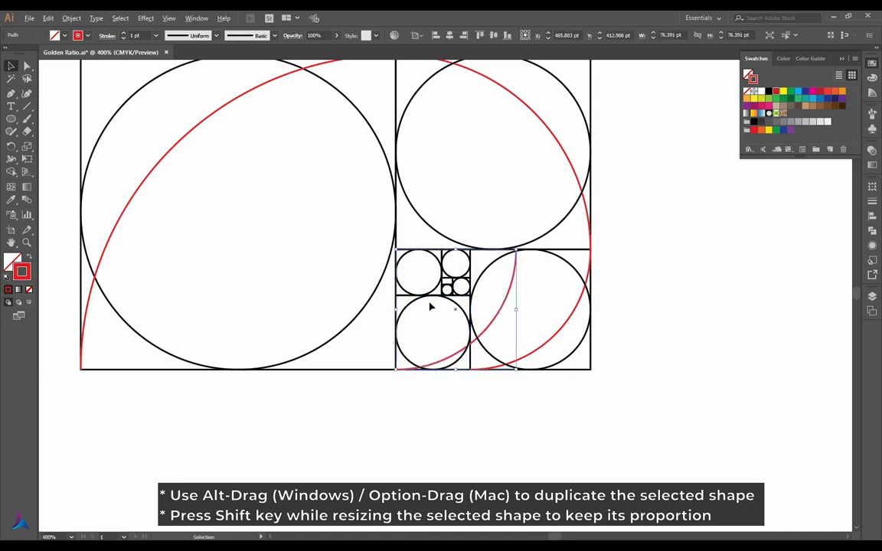
scroll(429, 305, up, 2)
mouse_move(600, 200)
mouse_down()
mouse_move(512, 291)
mouse_move(516, 429)
mouse_up()
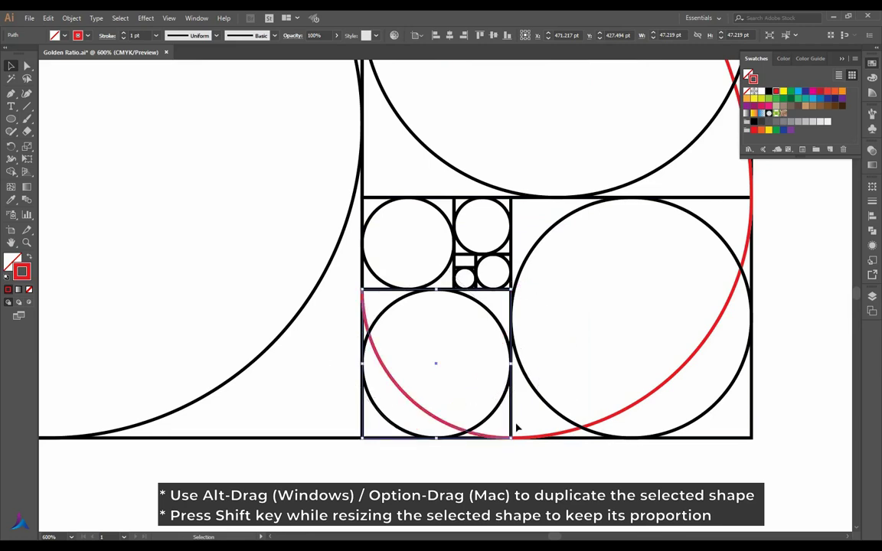
- Copy the arc up into the upper-left square, aligned to it and rotated
click(418, 405)
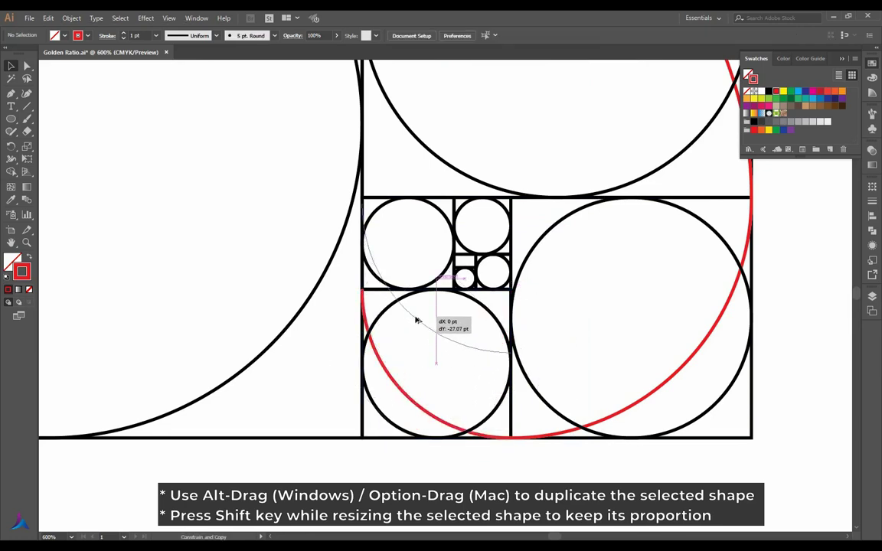
drag(416, 337, 414, 222)
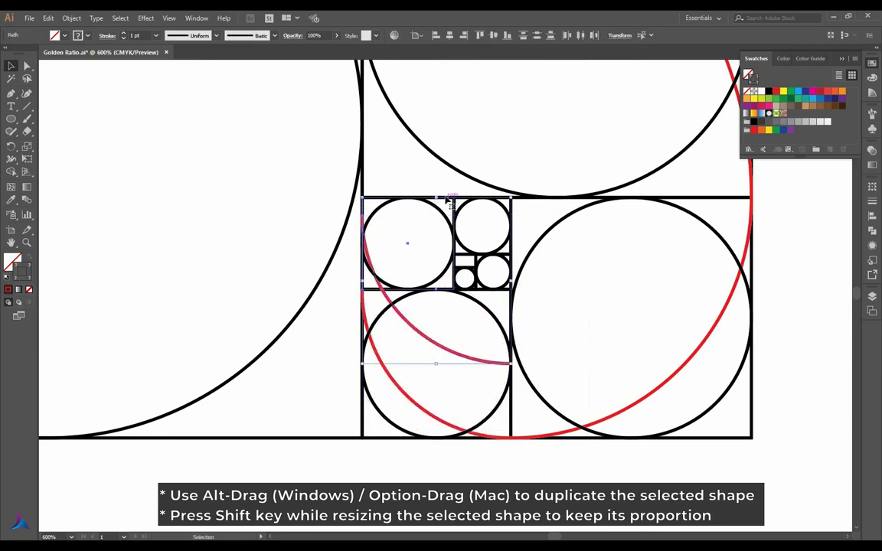
click(434, 183)
click(443, 208)
click(449, 355)
click(448, 200)
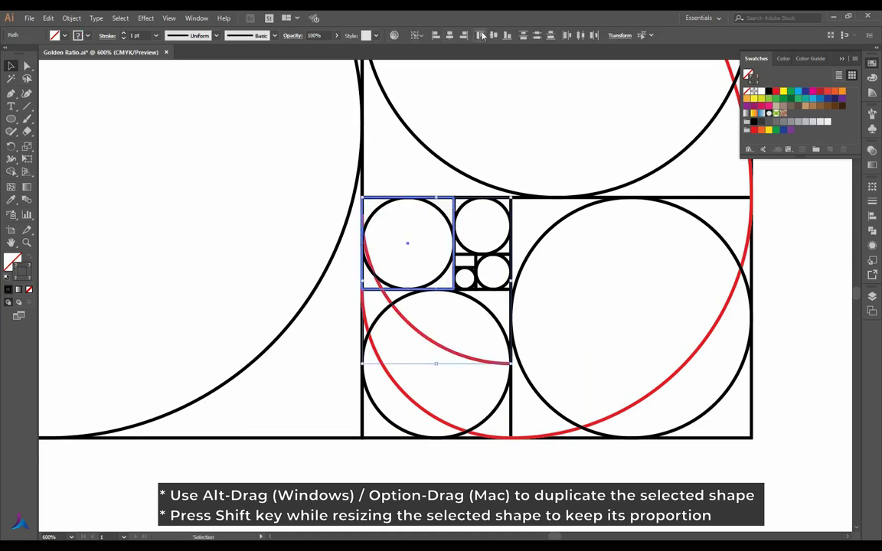
click(465, 345)
mouse_move(512, 363)
mouse_down()
mouse_move(516, 344)
mouse_move(483, 296)
mouse_move(457, 291)
mouse_up()
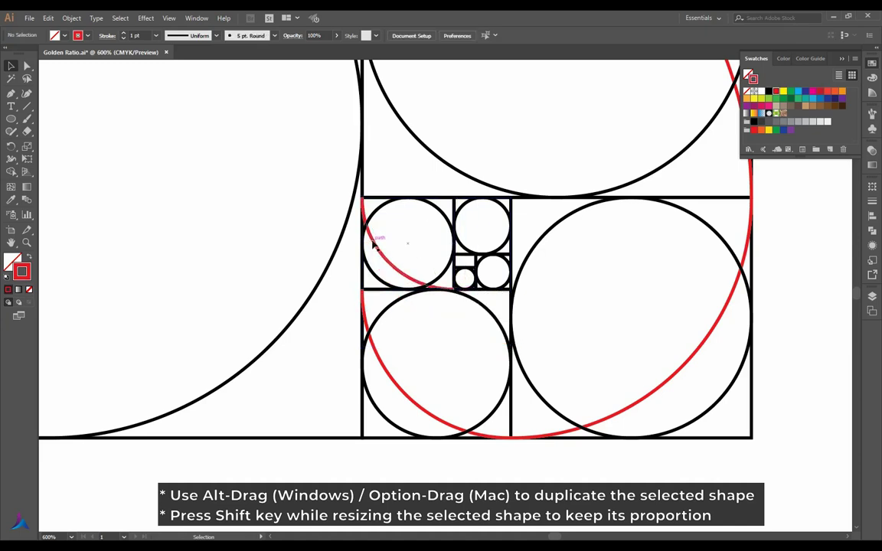
drag(460, 193, 390, 163)
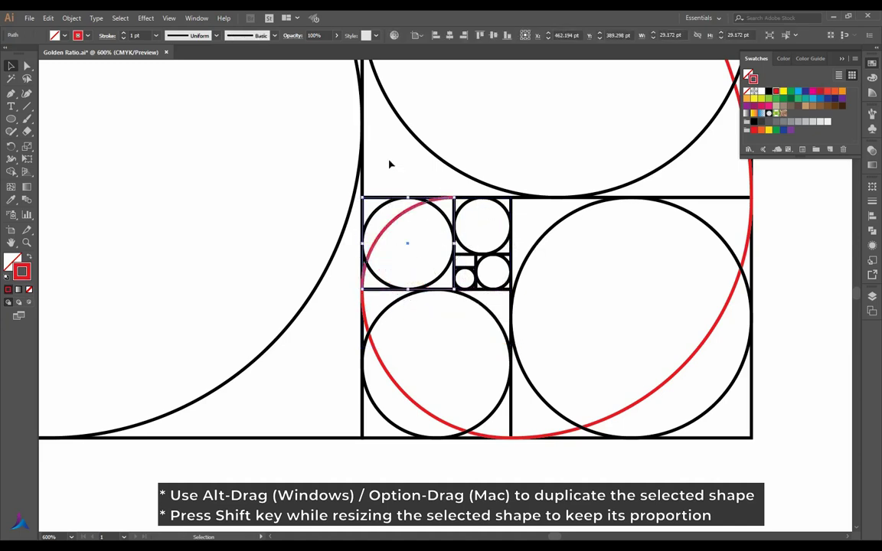
click(390, 163)
- Copy the arc, shrink it and rotate it into the small top square
drag(410, 211, 435, 217)
click(511, 203)
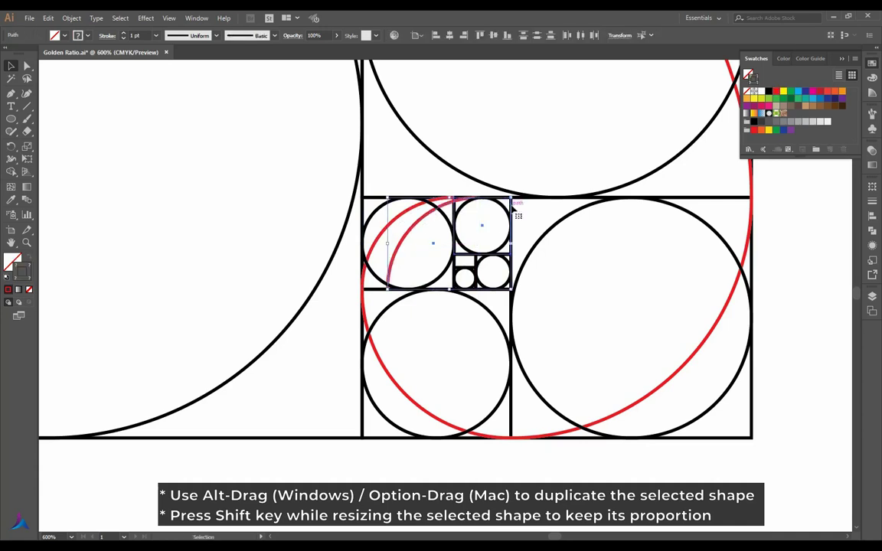
drag(394, 252, 424, 252)
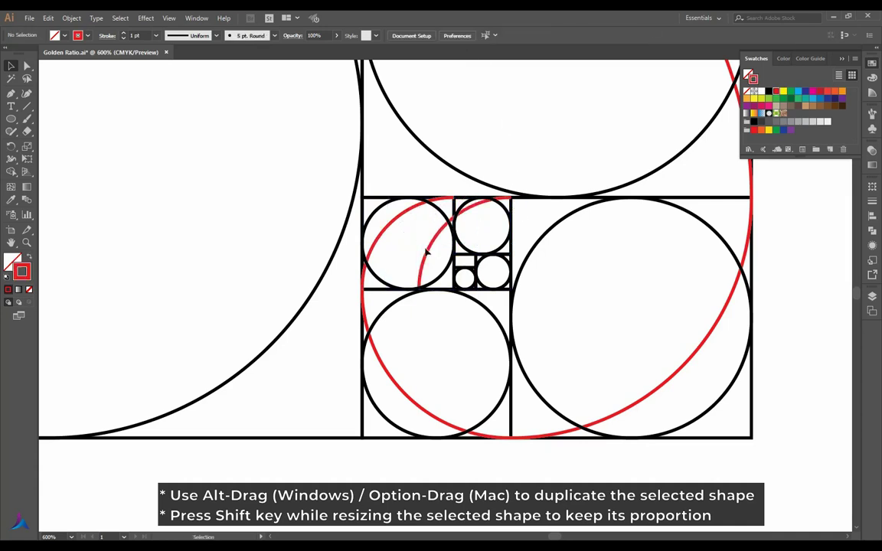
drag(420, 290, 457, 253)
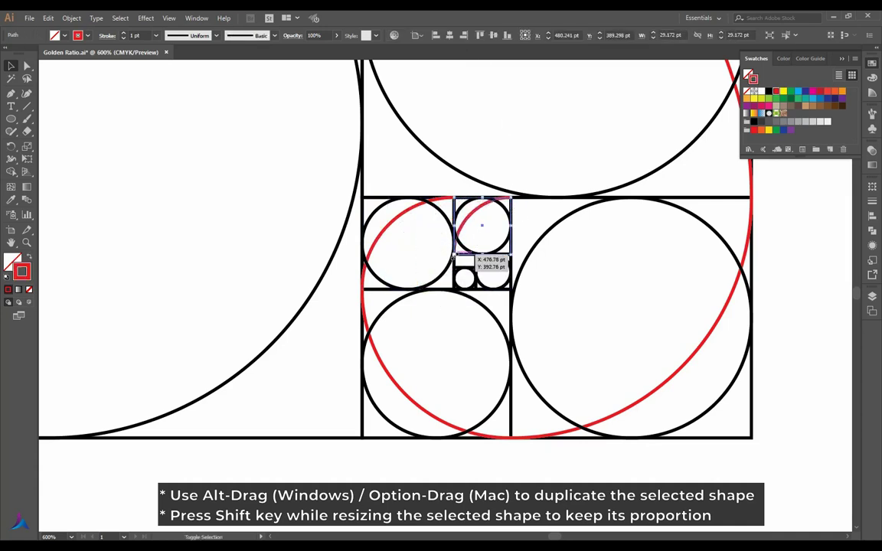
drag(514, 193, 528, 264)
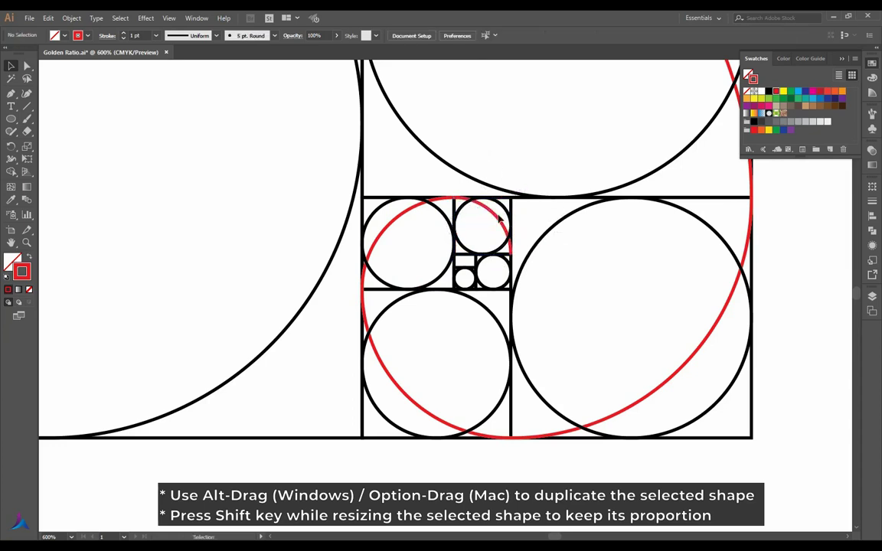
drag(483, 230, 496, 269)
- Shrink another arc copy to 6.922 pt to fit the smallest square
shift+click(507, 285)
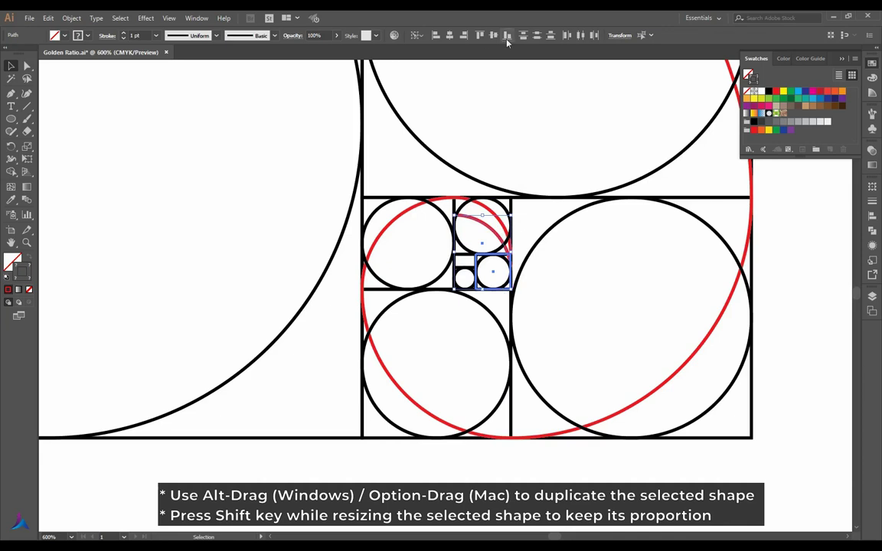
click(461, 238)
drag(464, 233, 512, 293)
click(528, 238)
scroll(509, 295, up, 4)
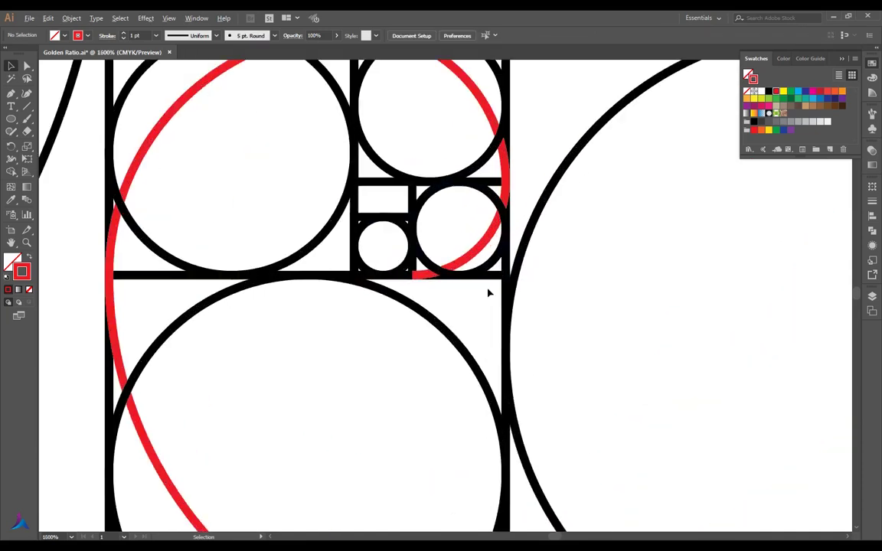
click(477, 255)
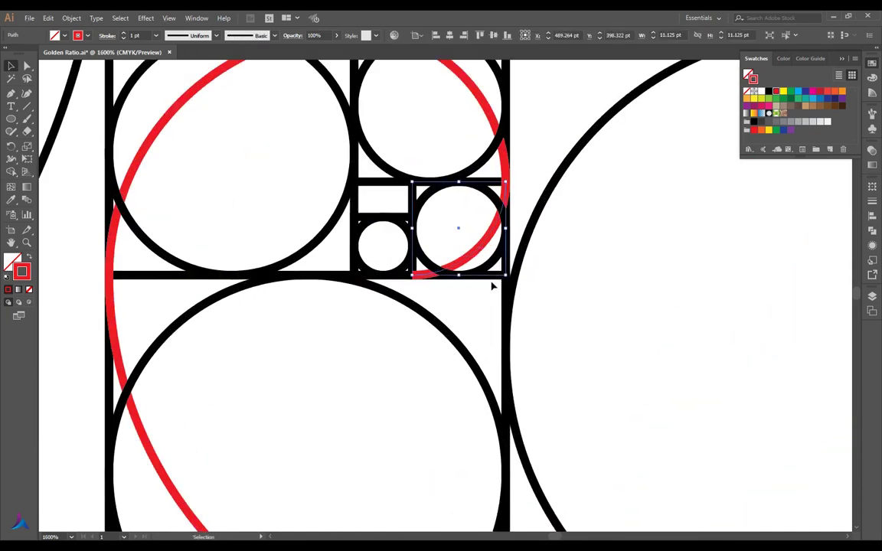
click(489, 281)
- Align an arc copy with the small circle, then resize the circle to fit the tiniest square
drag(483, 259, 457, 253)
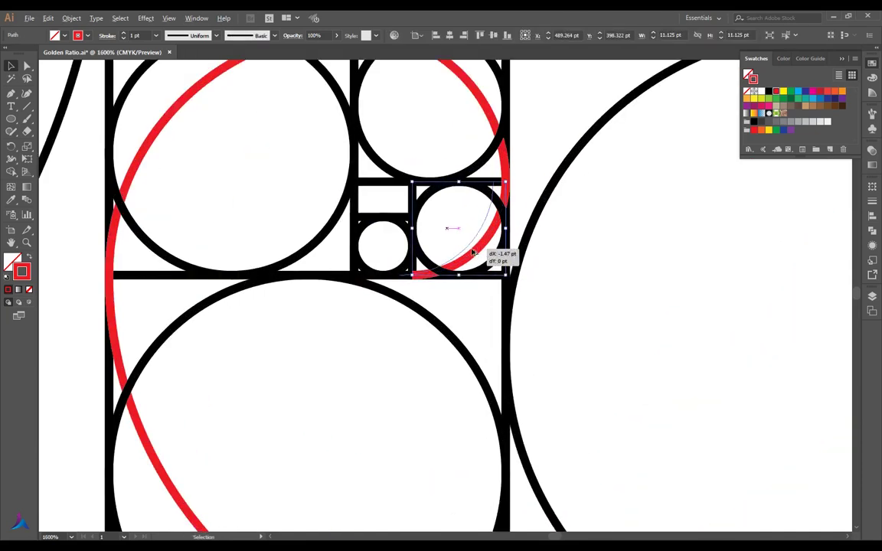
shift+click(354, 252)
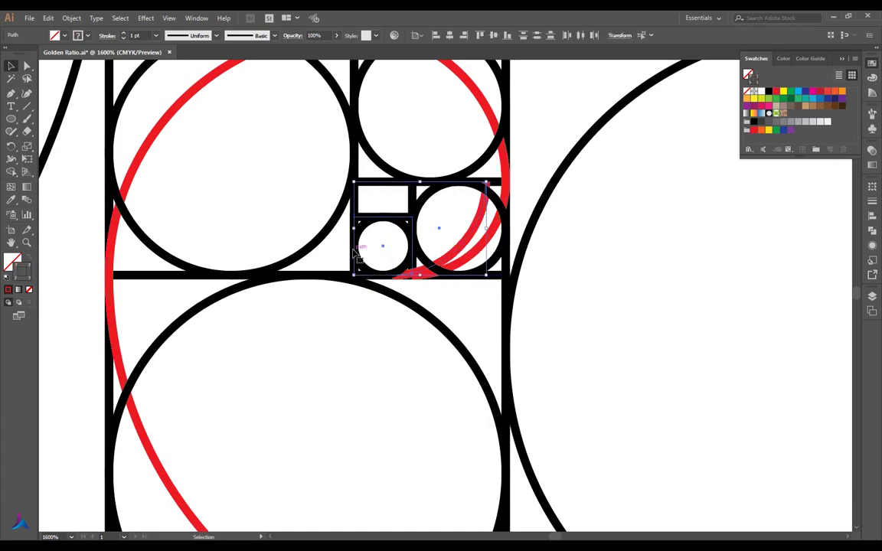
click(436, 35)
click(514, 161)
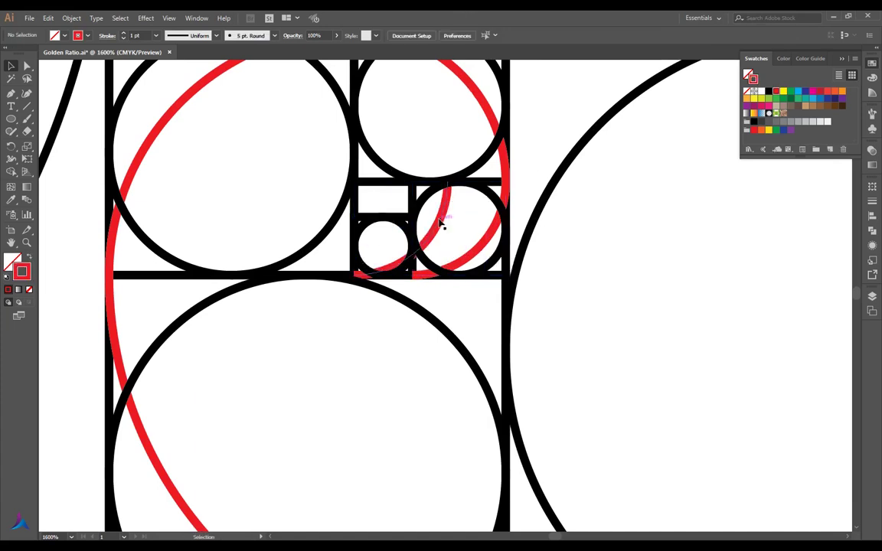
mouse_move(442, 223)
mouse_down()
mouse_move(412, 218)
mouse_move(420, 220)
mouse_move(412, 274)
mouse_up()
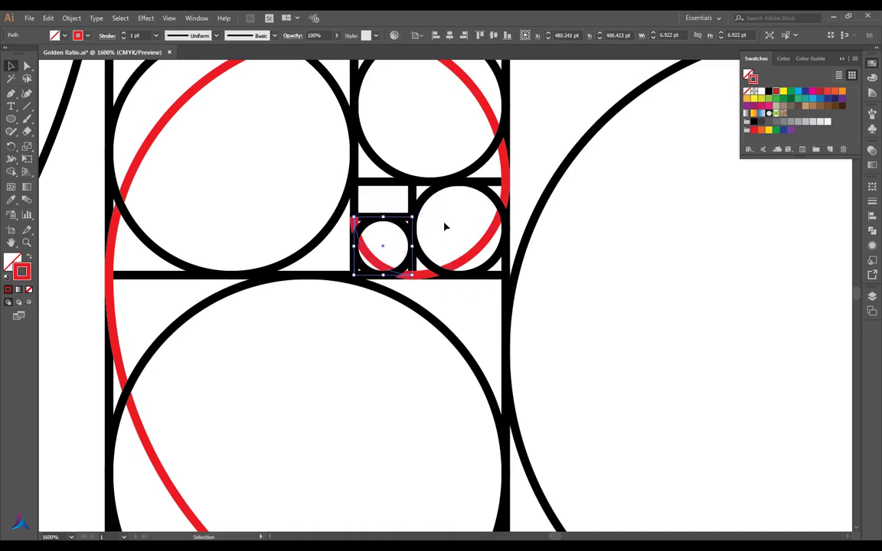
scroll(445, 207, down, 1)
shift+click(469, 243)
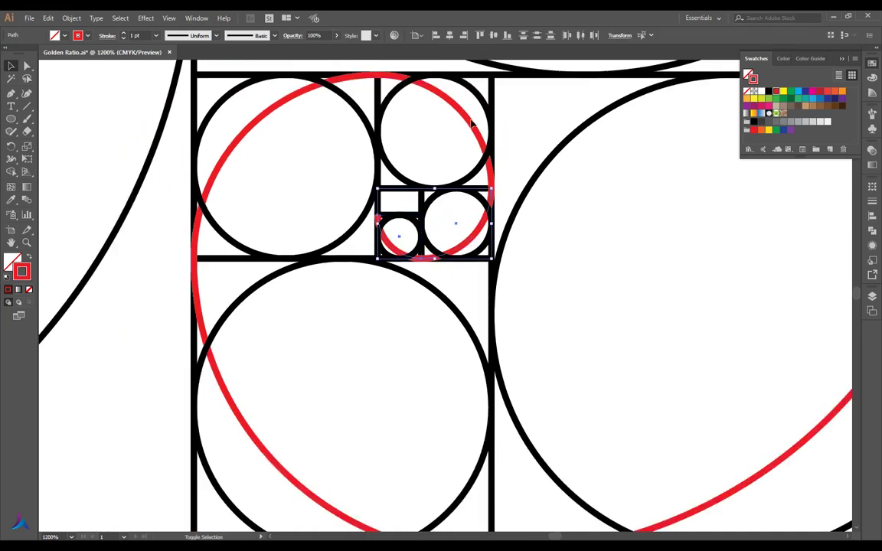
shift+click(470, 125)
scroll(360, 78, down, 1)
- Join all the selected red arcs into one spiral path with Ctrl+J, undoing a test move
scroll(352, 84, down, 1)
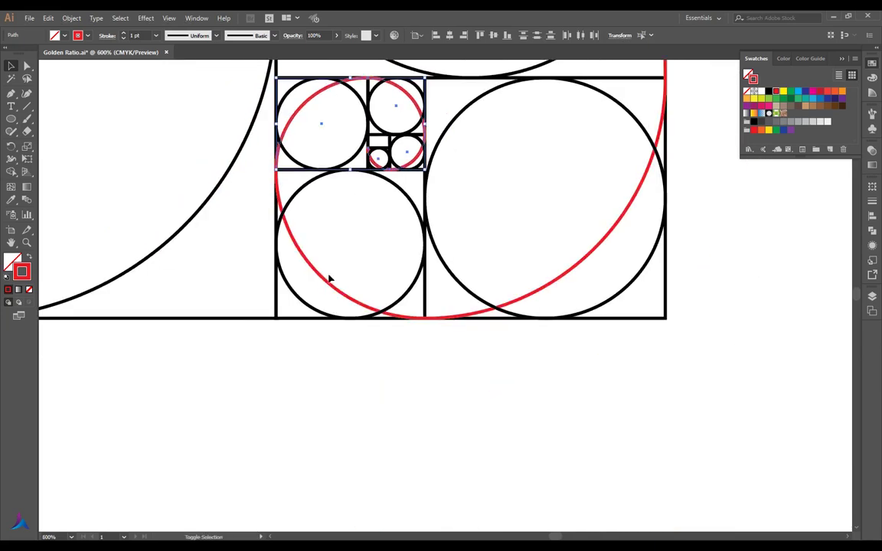
shift+click(327, 284)
scroll(520, 256, down, 1)
shift+click(571, 256)
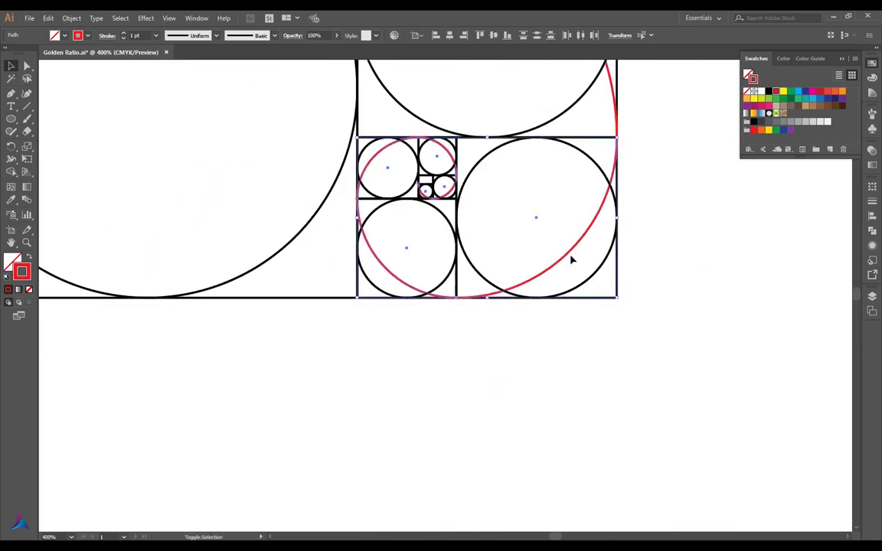
scroll(581, 191, up, 2)
scroll(648, 150, down, 2)
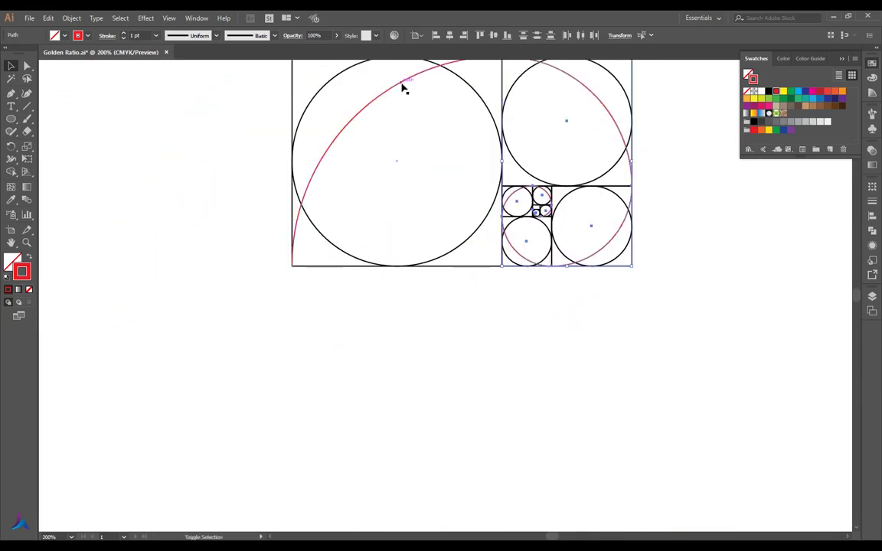
scroll(441, 211, up, 2)
key(ctrl+j)
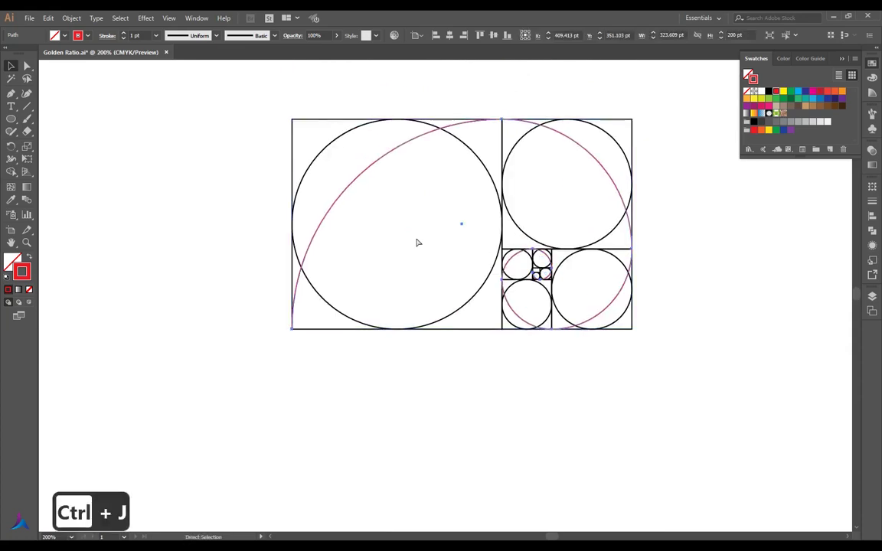
key(v)
drag(386, 155, 387, 204)
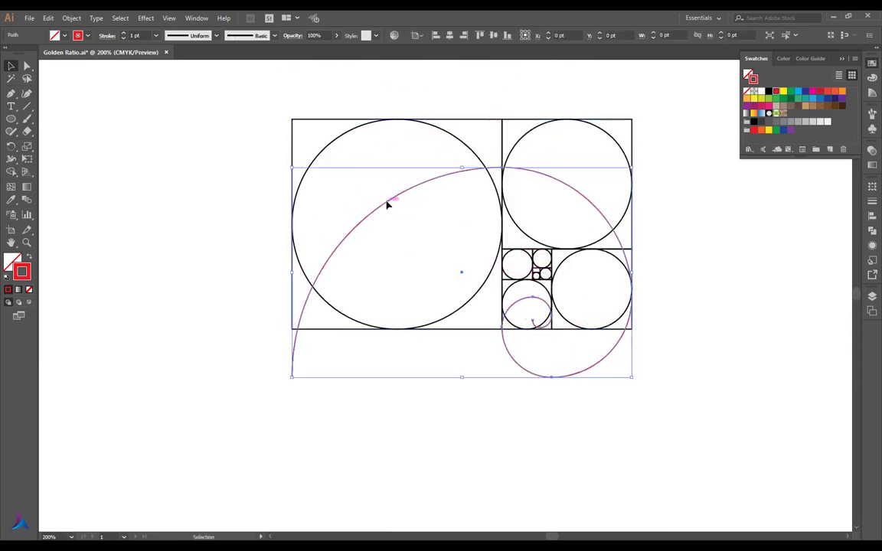
key(ctrl+z)
click(229, 190)
- Unlock all locked objects with Ctrl+Alt+2
scroll(226, 191, down, 1)
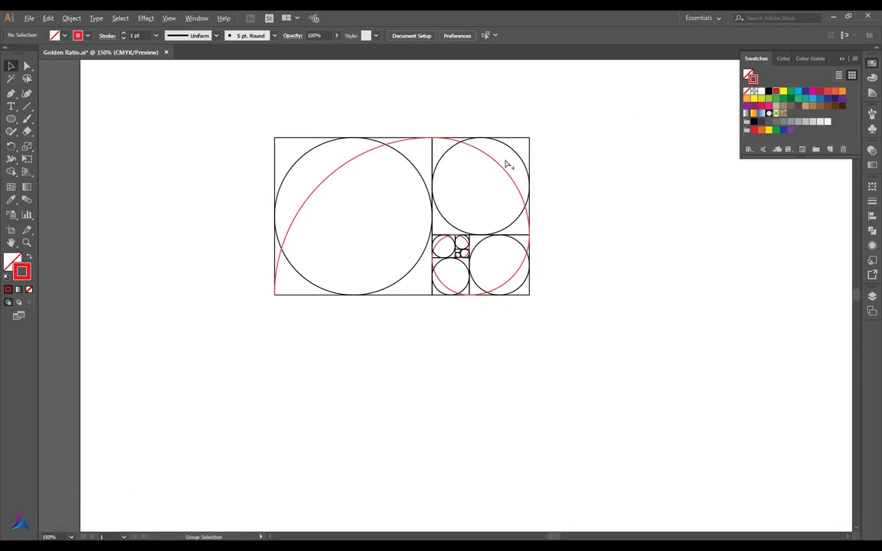
key(ctrl+alt+2)
click(608, 120)
scroll(432, 92, up, 1)
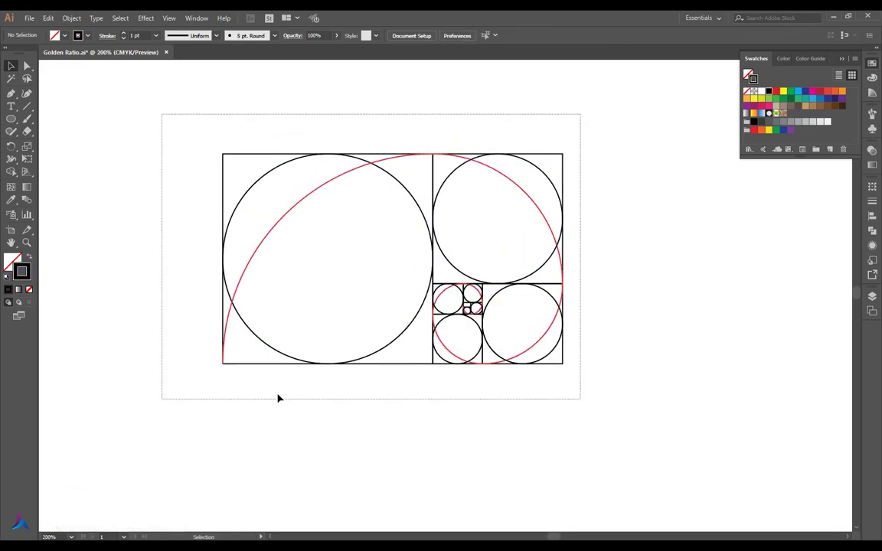
- Reduce the stroke weight of all grid squares, circles and spiral to 0.5 pt, then 0.25 pt
drag(279, 398, 645, 205)
click(873, 203)
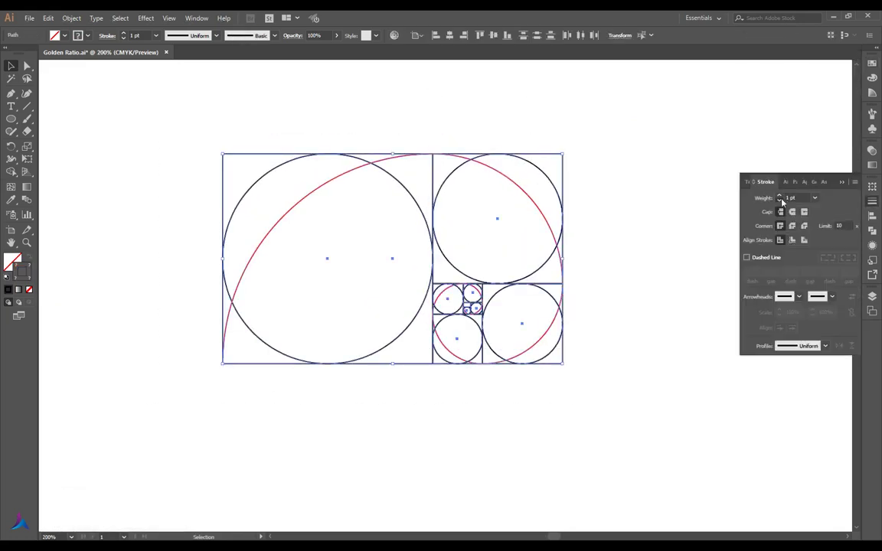
click(780, 200)
click(779, 201)
click(625, 183)
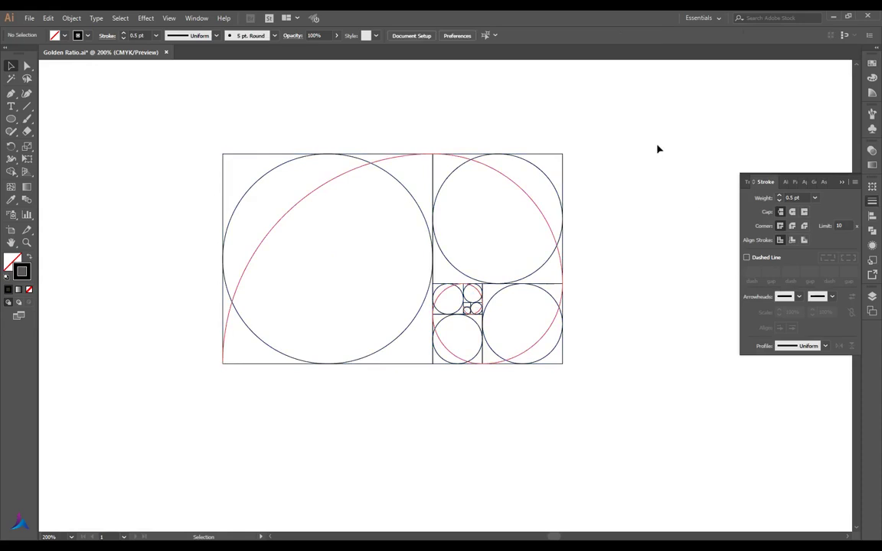
drag(657, 149, 361, 371)
click(779, 201)
click(653, 176)
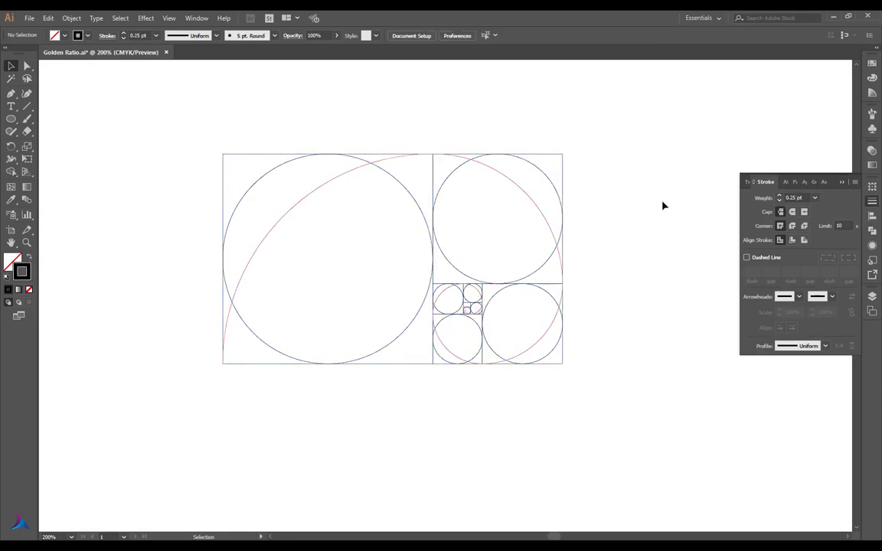
alt+scroll(592, 170, down, 1)
scroll(598, 163, up, 1)
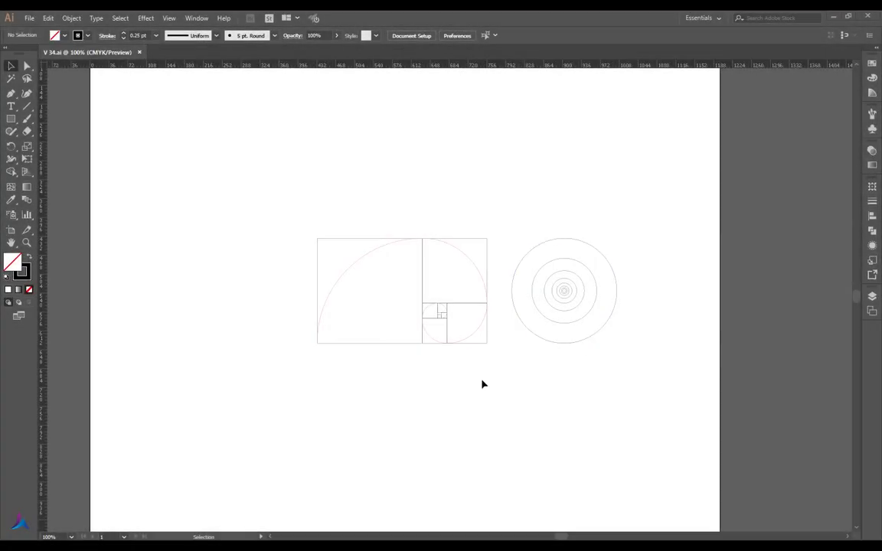
- Place a 123.609 pt copy of the top-right square flush left of the spiral, in Outline view
alt+scroll(422, 308, up, 1)
click(519, 227)
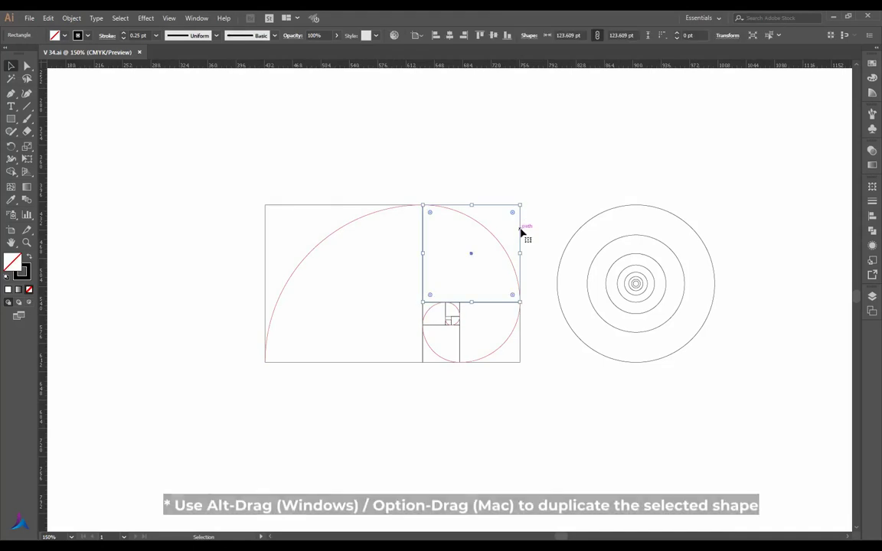
drag(520, 232, 264, 293)
key(ctrl+y)
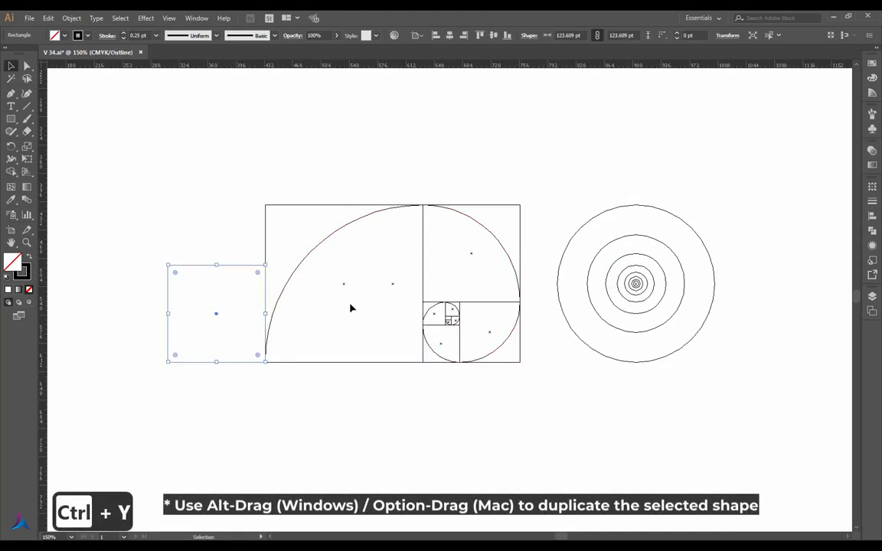
click(350, 307)
alt+scroll(201, 366, up, 2)
alt+scroll(244, 380, down, 1)
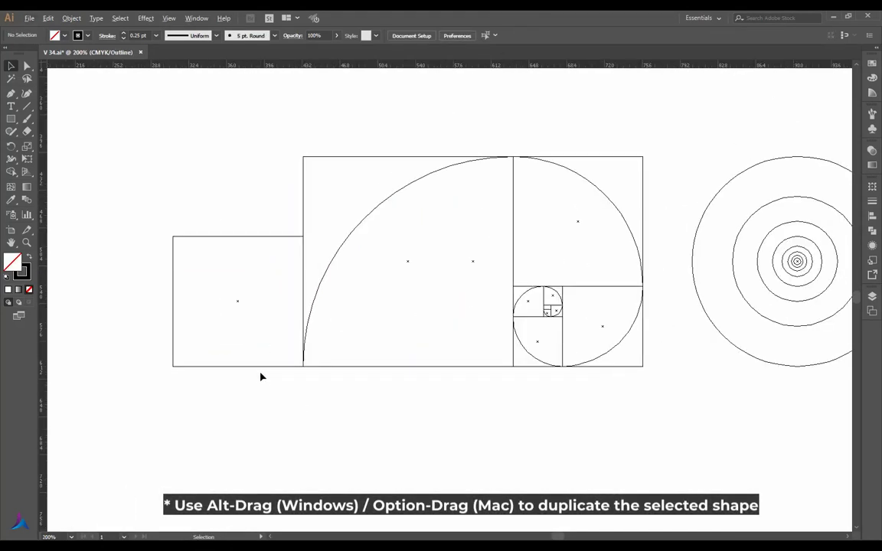
- Duplicate the outer concentric circle over the left square, nudged against the spiral curve
drag(813, 148, 234, 141)
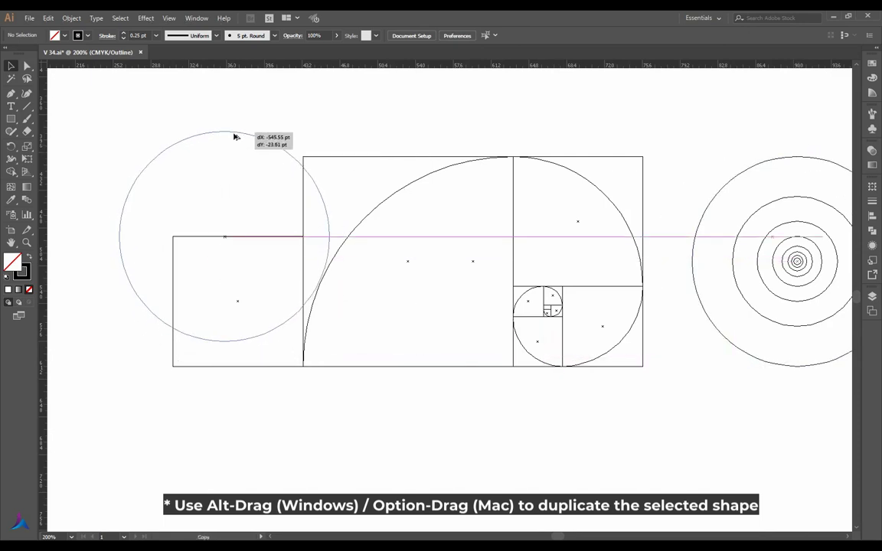
drag(234, 141, 232, 138)
alt+scroll(337, 291, up, 4)
alt+scroll(384, 306, up, 2)
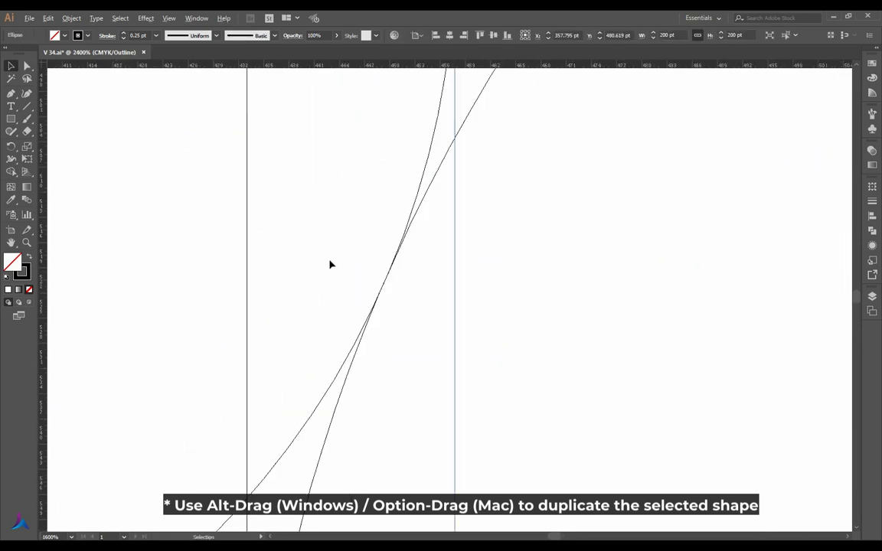
alt+scroll(328, 262, up, 1)
alt+scroll(421, 278, up, 2)
alt+scroll(449, 297, up, 1)
mouse_move(435, 285)
mouse_down()
mouse_move(476, 285)
mouse_move(434, 275)
mouse_up()
alt+scroll(435, 276, down, 1)
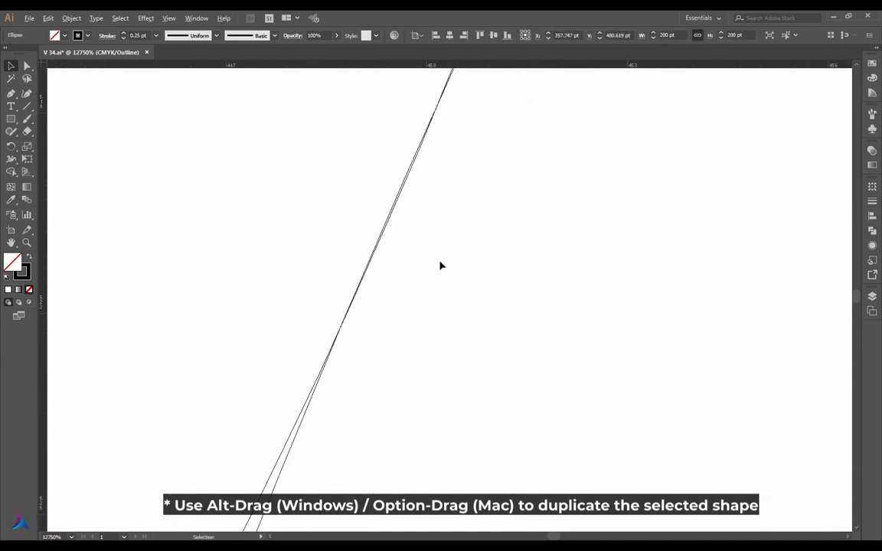
alt+scroll(441, 264, down, 2)
click(376, 262)
alt+scroll(376, 262, down, 3)
alt+scroll(367, 286, up, 3)
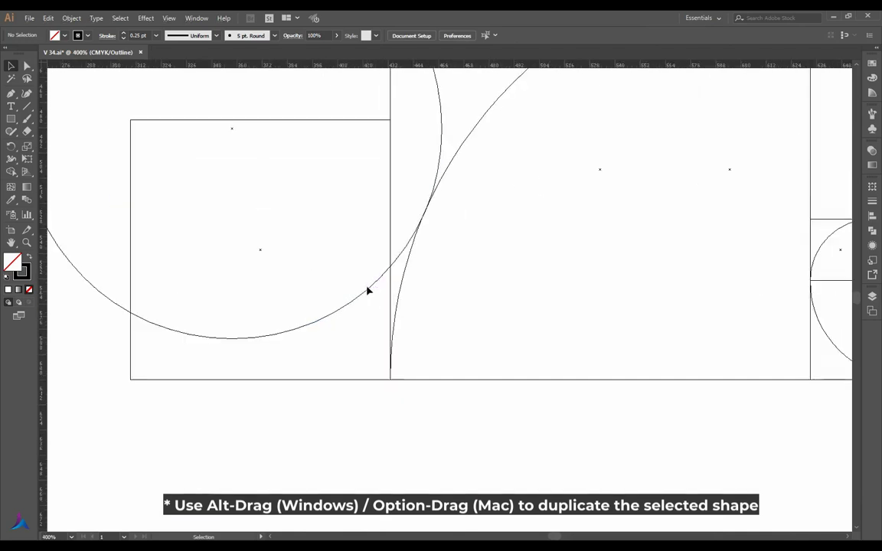
- Duplicate the circle beside the original so it touches the spiral arc
alt+drag(366, 295, 366, 281)
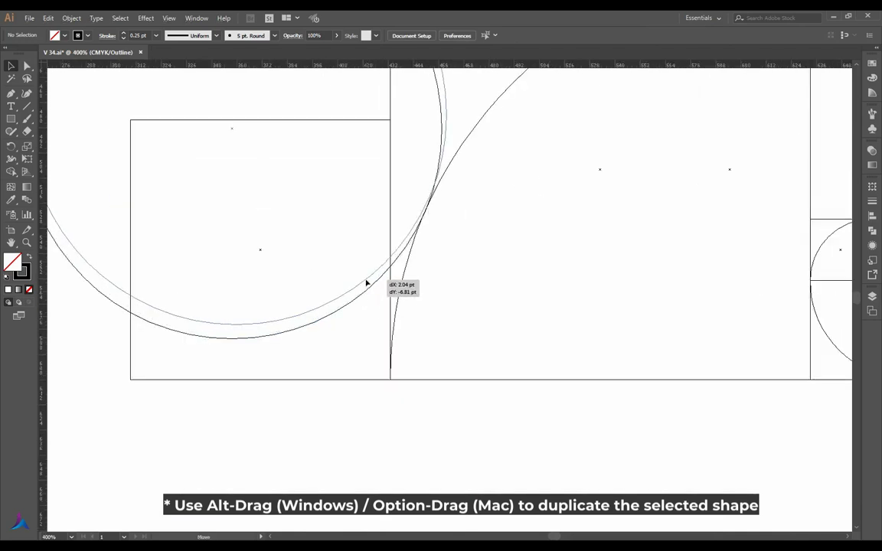
alt+scroll(425, 182, up, 3)
alt+scroll(398, 230, up, 1)
drag(386, 241, 408, 236)
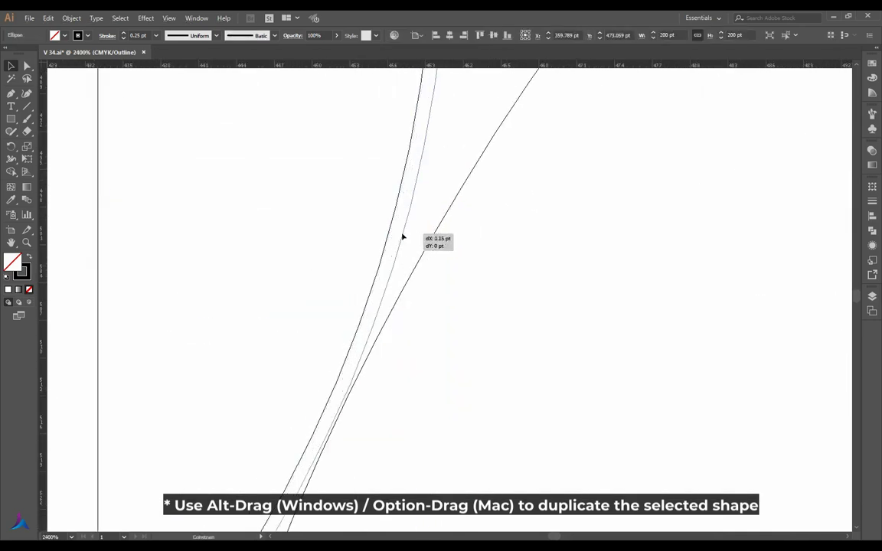
scroll(357, 318, down, 1)
scroll(328, 437, down, 3)
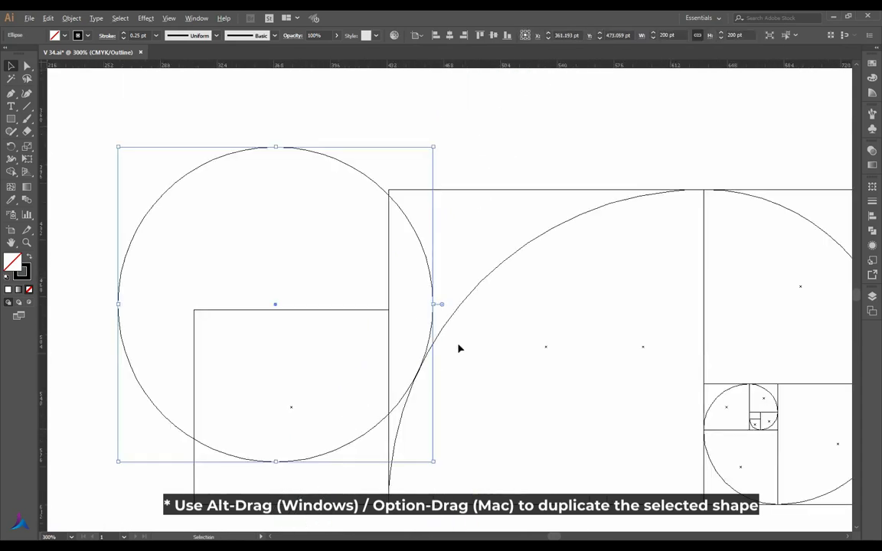
scroll(459, 348, down, 3)
click(246, 309)
scroll(399, 353, up, 2)
- Duplicate the circle down and right, snapping it onto the curve intersection
mouse_move(399, 353)
mouse_down()
mouse_move(426, 374)
mouse_move(426, 391)
mouse_move(449, 392)
mouse_up()
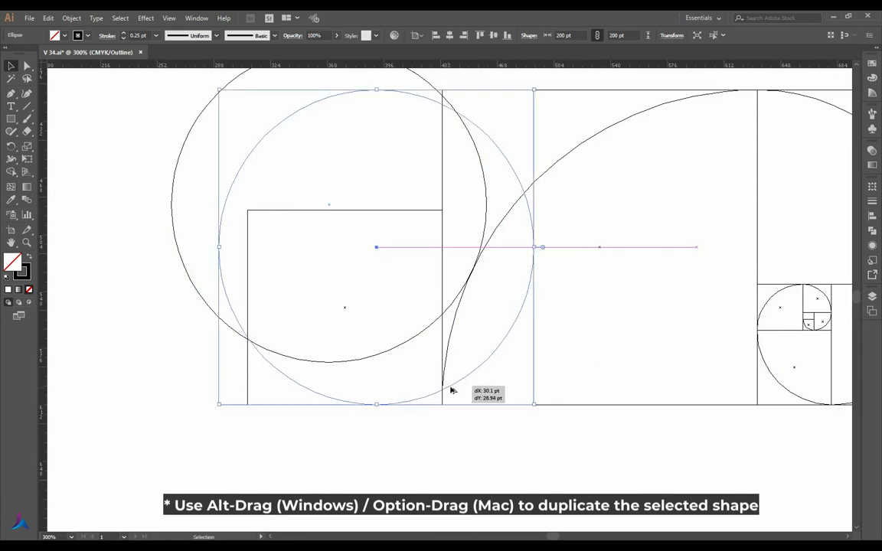
drag(450, 392, 449, 391)
scroll(211, 346, up, 2)
scroll(397, 329, up, 3)
scroll(397, 329, up, 1)
drag(406, 320, 392, 321)
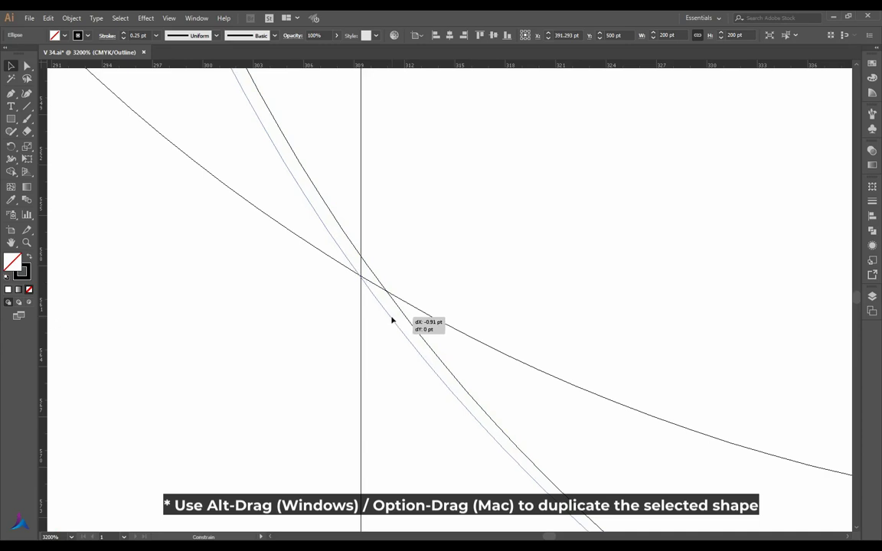
drag(392, 321, 392, 320)
scroll(365, 290, up, 3)
drag(365, 291, 406, 324)
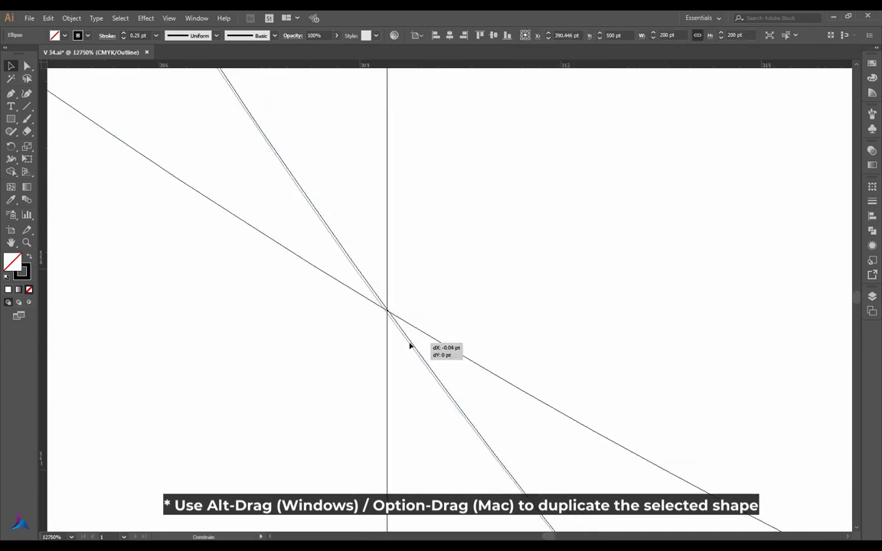
scroll(405, 323, up, 5)
scroll(356, 290, right, 5)
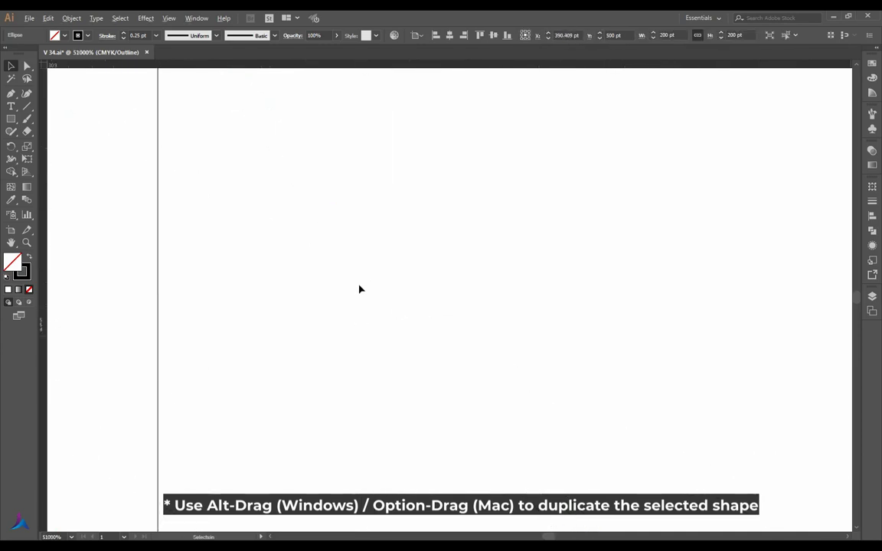
scroll(360, 287, left, 5)
scroll(360, 286, down, 10)
scroll(338, 242, up, 2)
scroll(162, 90, up, 2)
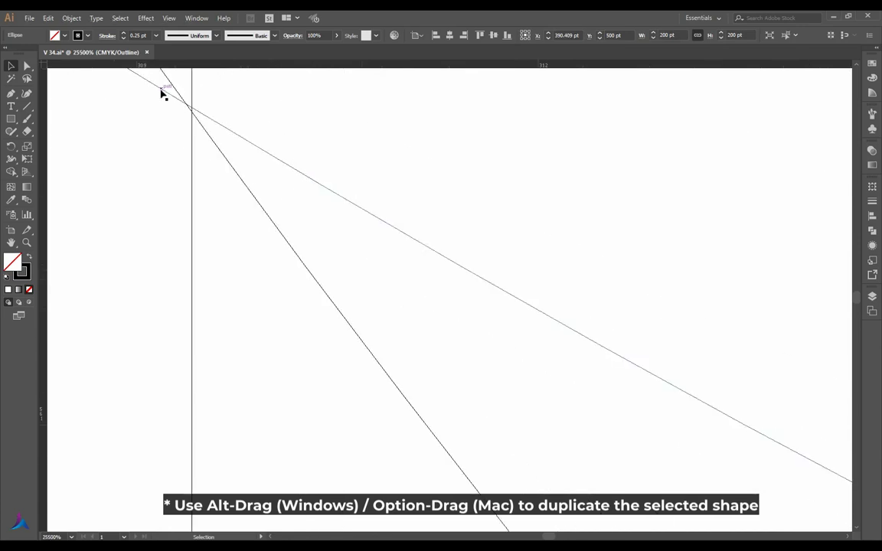
scroll(200, 395, up, 5)
- Snap the circle's edge exactly onto the small square's corner intersection
drag(201, 396, 204, 395)
click(271, 297)
scroll(383, 272, down, 6)
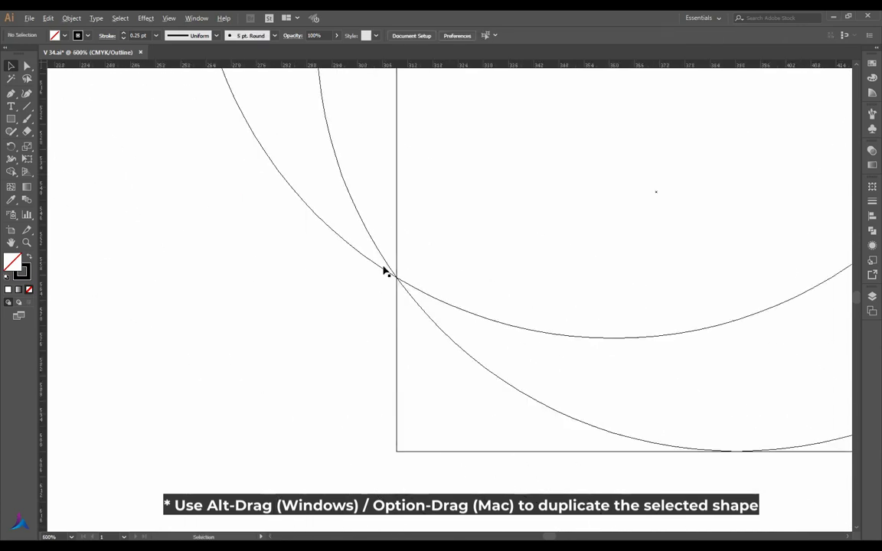
scroll(376, 285, down, 3)
scroll(405, 314, down, 2)
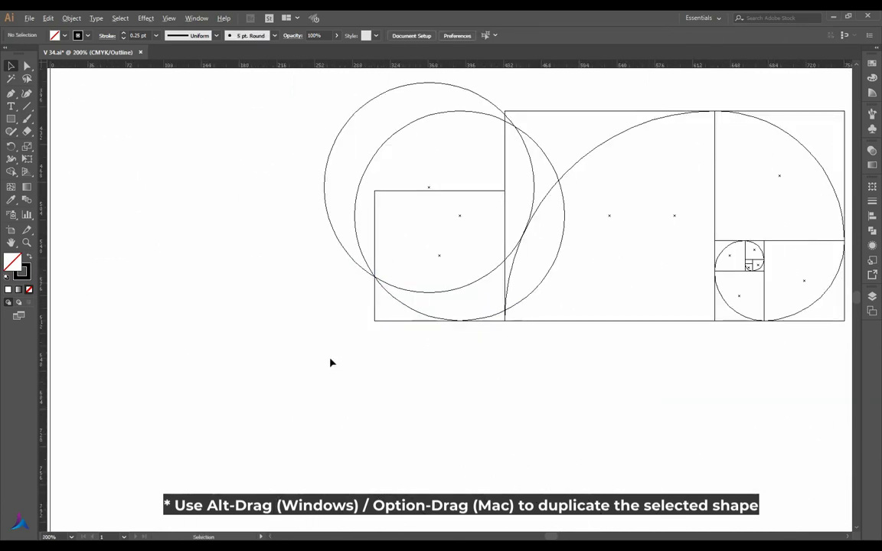
scroll(331, 362, down, 1)
scroll(649, 299, up, 1)
scroll(666, 300, up, 1)
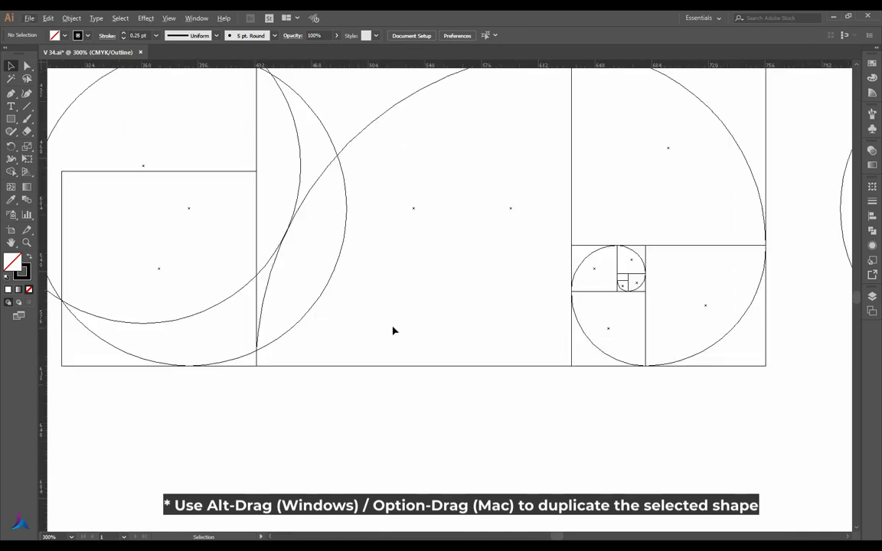
scroll(479, 180, down, 1)
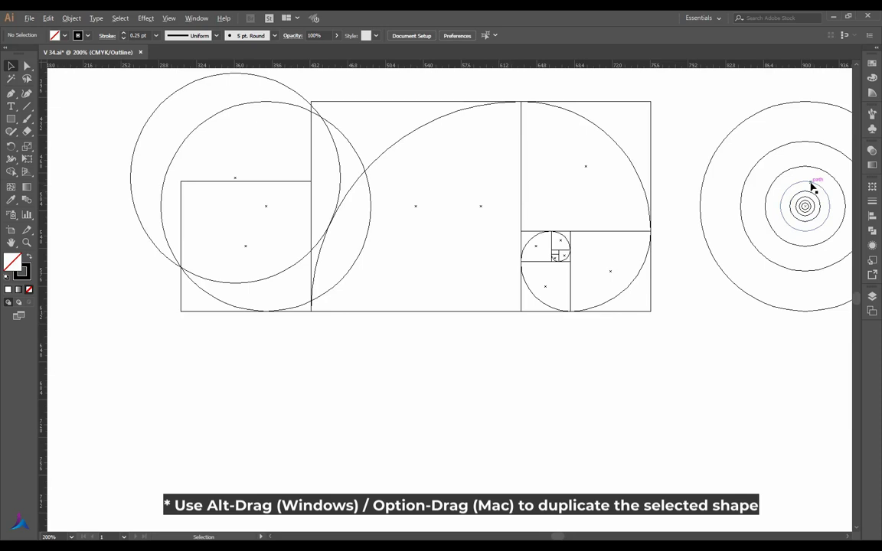
- Copy two small concentric circles into the middle square's base
drag(813, 187, 391, 268)
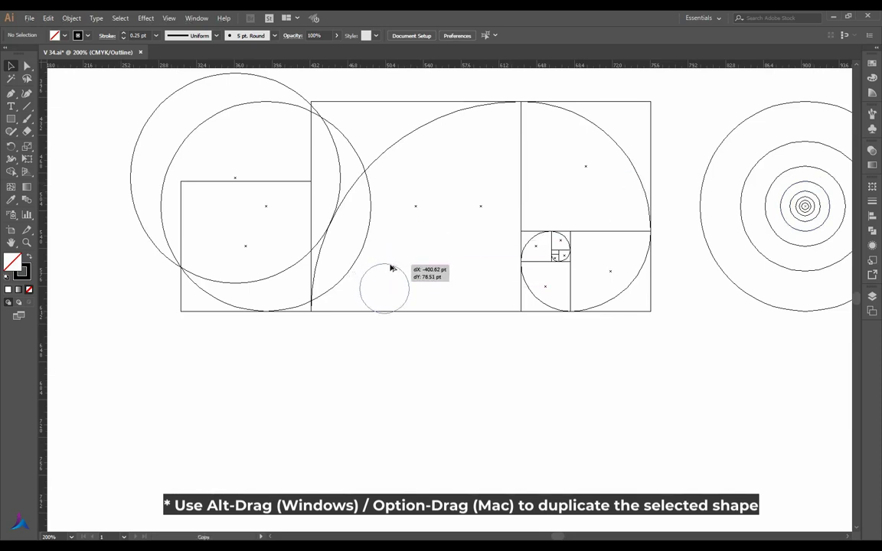
drag(391, 268, 393, 266)
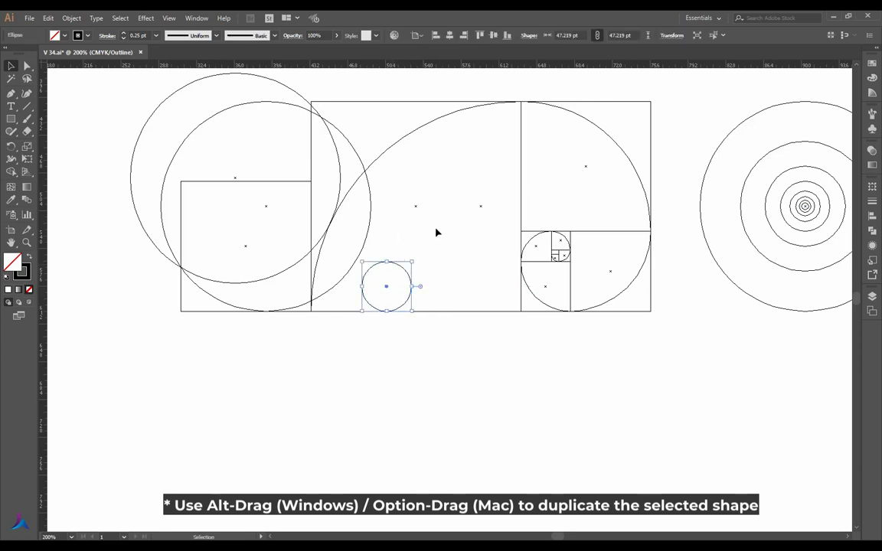
mouse_move(783, 195)
mouse_down()
mouse_move(367, 262)
mouse_move(419, 271)
mouse_up()
scroll(369, 262, up, 1)
scroll(352, 253, up, 2)
scroll(338, 284, up, 5)
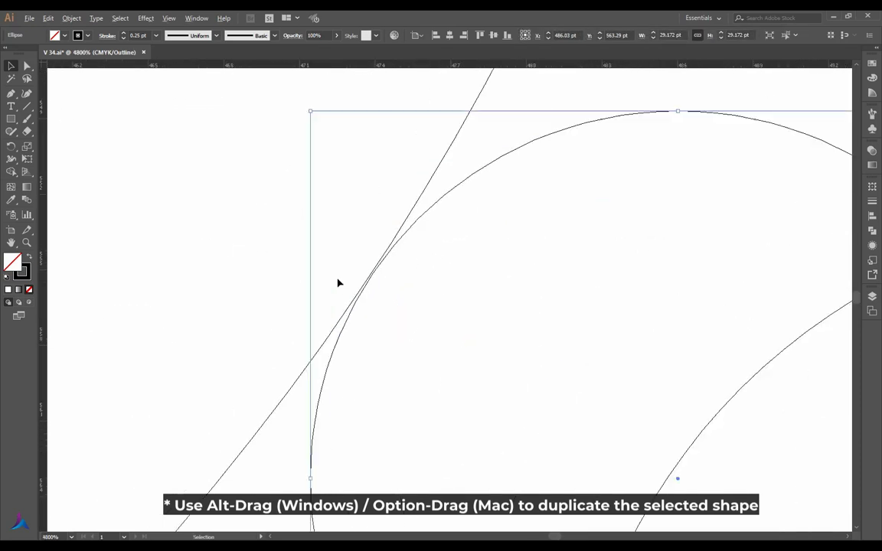
scroll(338, 283, up, 1)
- Nudge a small circle left to touch the arc, then copy a 76.391 pt circle above
drag(360, 305, 355, 308)
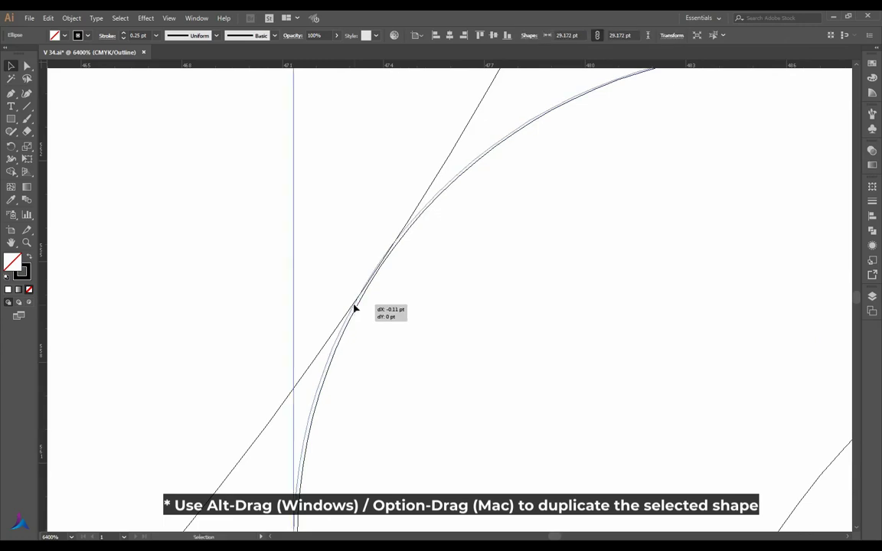
scroll(357, 291, down, 3)
scroll(360, 261, down, 3)
scroll(363, 268, down, 2)
scroll(344, 322, down, 1)
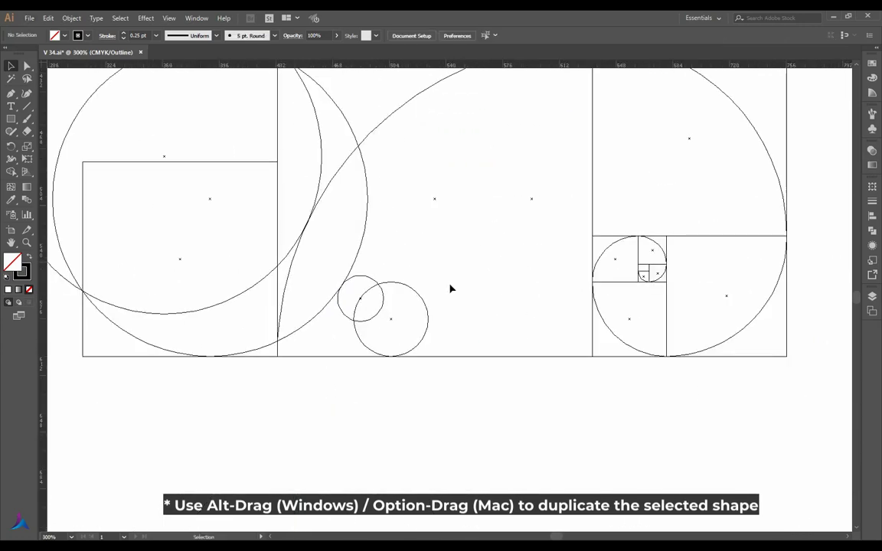
scroll(450, 288, down, 1)
mouse_move(789, 197)
mouse_down()
mouse_move(406, 239)
mouse_move(400, 224)
mouse_up()
- Slide the mid-size circle left until it is tangent to the curve
scroll(374, 285, up, 4)
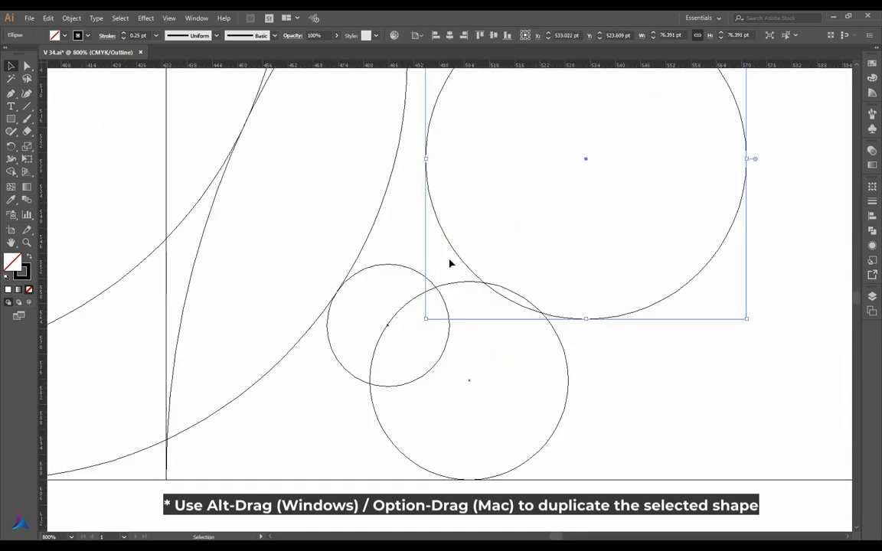
mouse_move(458, 262)
mouse_down()
mouse_move(409, 262)
mouse_move(434, 242)
mouse_up()
scroll(418, 264, up, 5)
scroll(433, 242, up, 2)
click(423, 217)
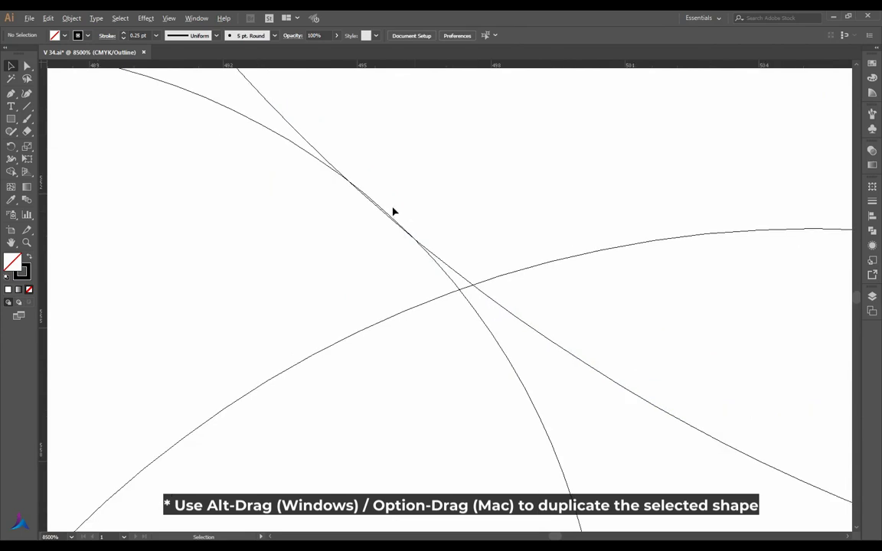
scroll(368, 205, down, 5)
scroll(487, 237, down, 2)
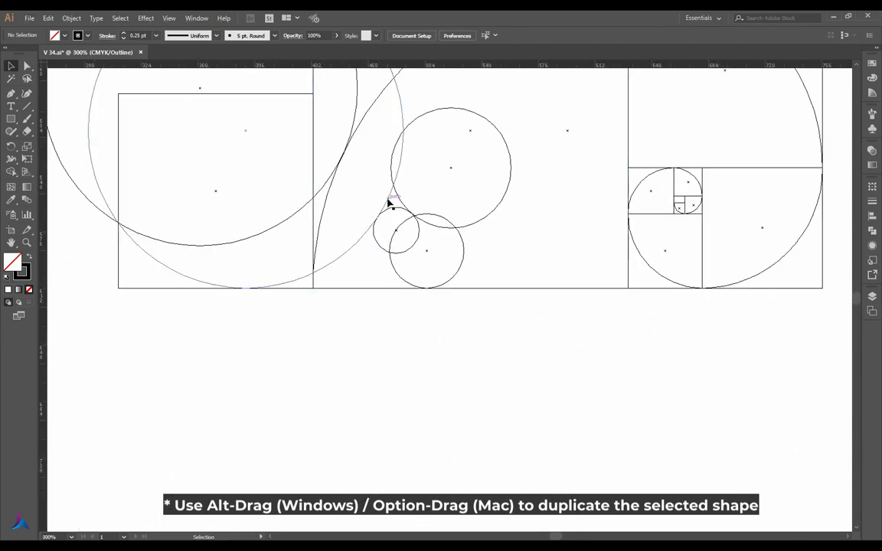
- Duplicate a 200 pt circle across the middle and shift the lower small circle left
drag(388, 200, 506, 243)
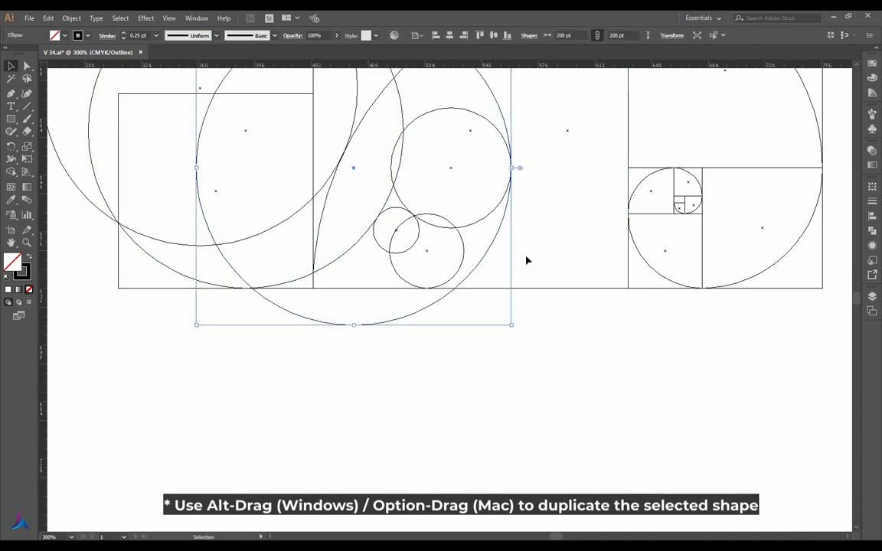
key(ctrl+=)
drag(475, 274, 459, 275)
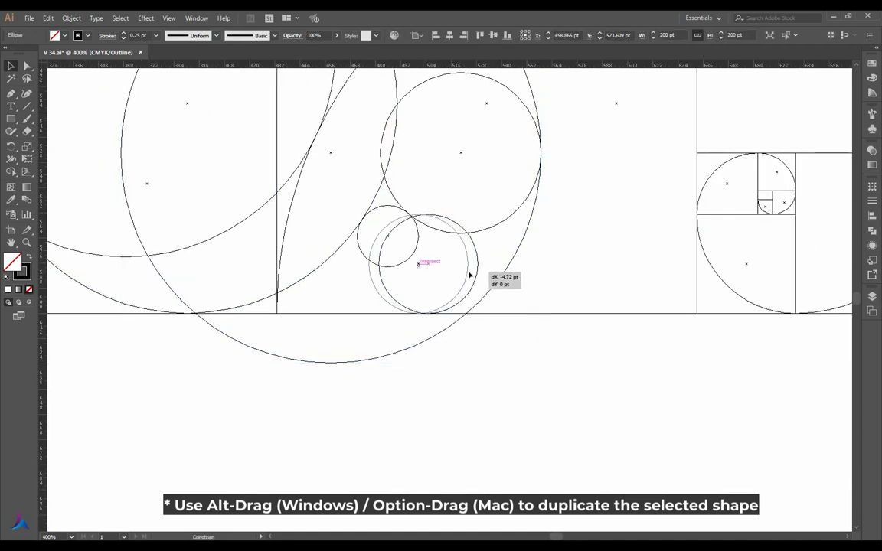
click(447, 355)
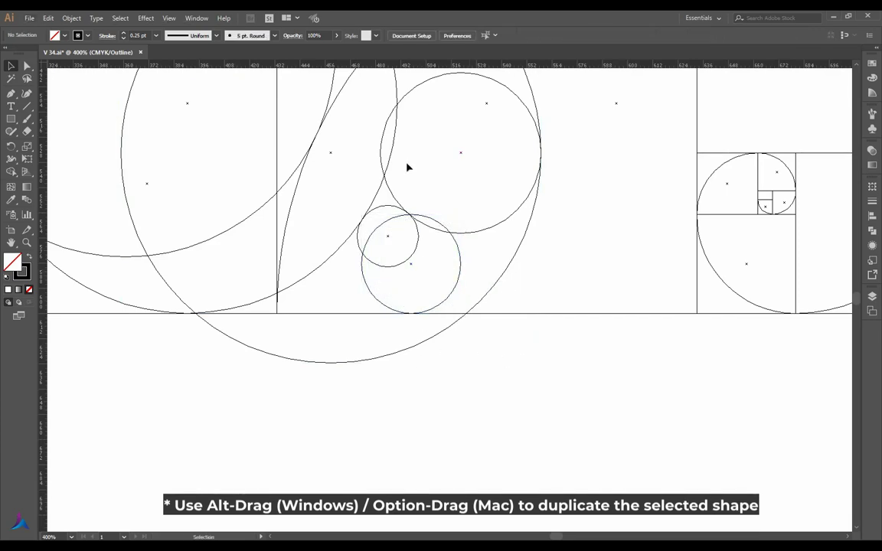
scroll(407, 167, up, 5)
scroll(404, 213, down, 3)
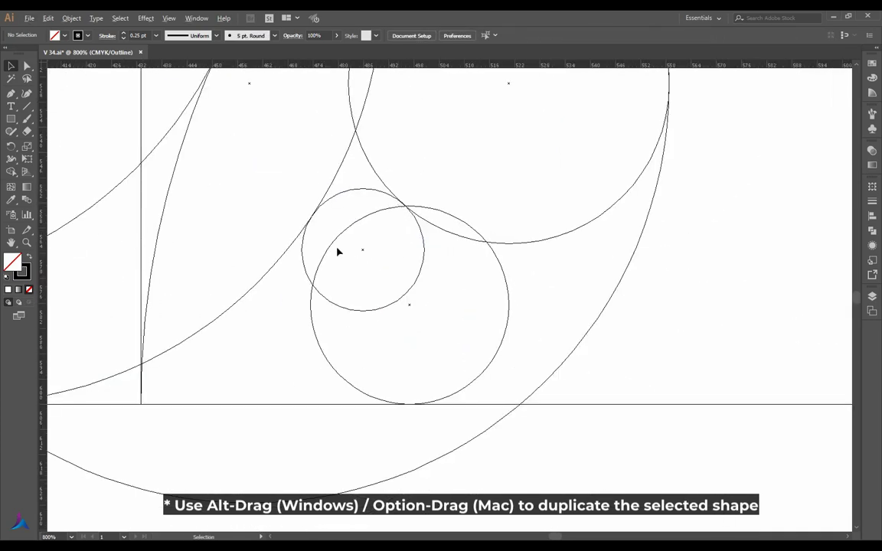
scroll(338, 251, down, 4)
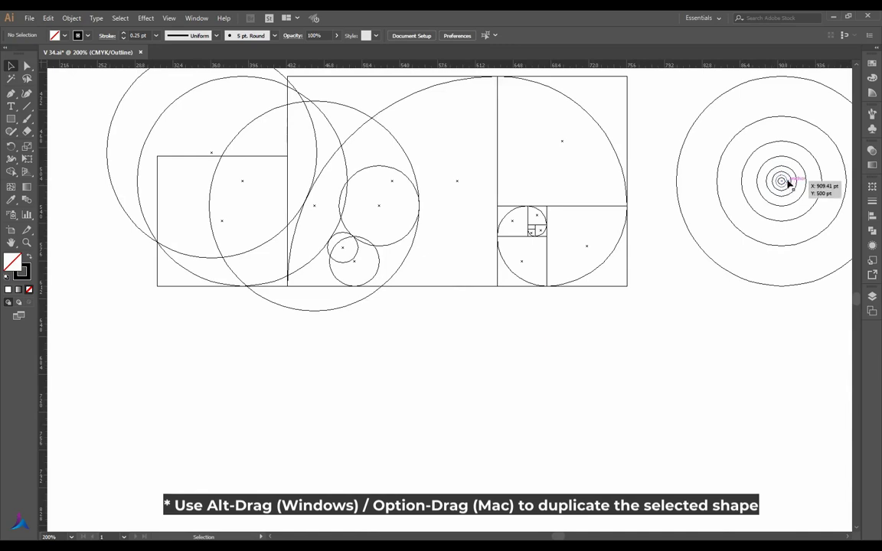
- Move the 11.125 pt tiny circle left until it just touches the arc
scroll(804, 184, up, 2)
scroll(795, 184, down, 2)
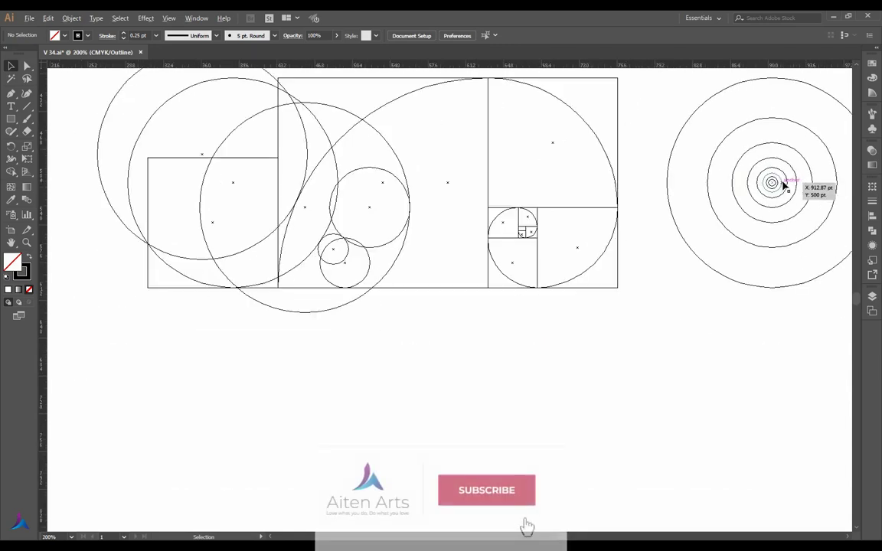
click(377, 285)
scroll(332, 296, up, 3)
scroll(332, 296, up, 5)
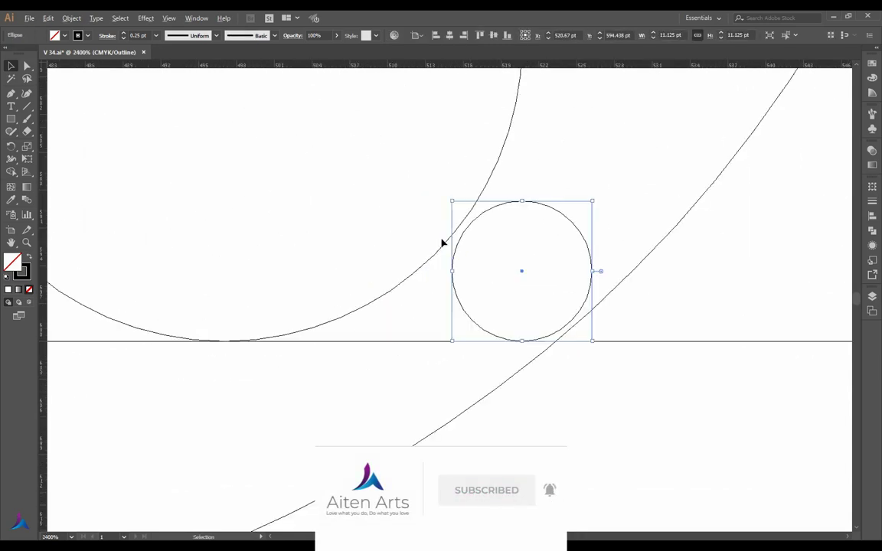
mouse_move(479, 218)
mouse_down()
mouse_move(498, 222)
mouse_move(468, 224)
mouse_up()
scroll(465, 224, up, 2)
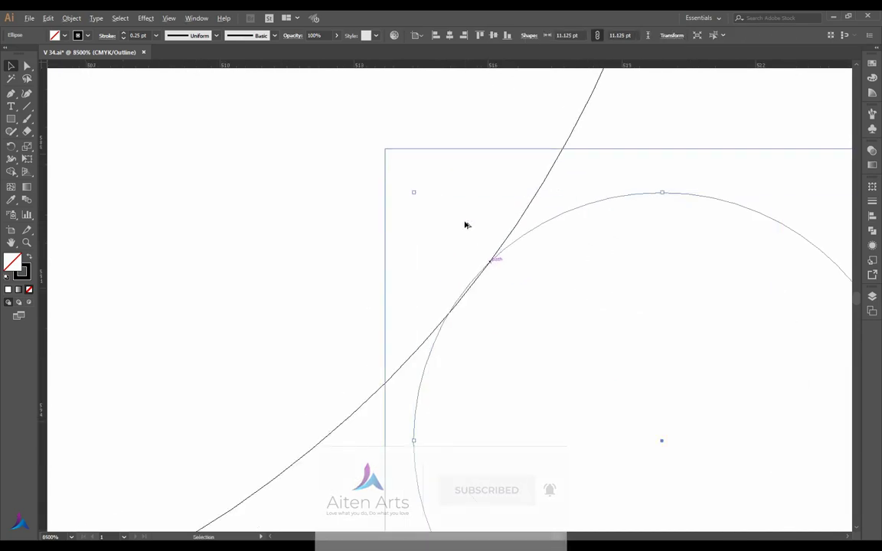
scroll(475, 289, up, 3)
drag(458, 183, 468, 184)
click(545, 216)
- Copy a small concentric circle onto the baseline, right of the tiny circle
scroll(545, 216, down, 8)
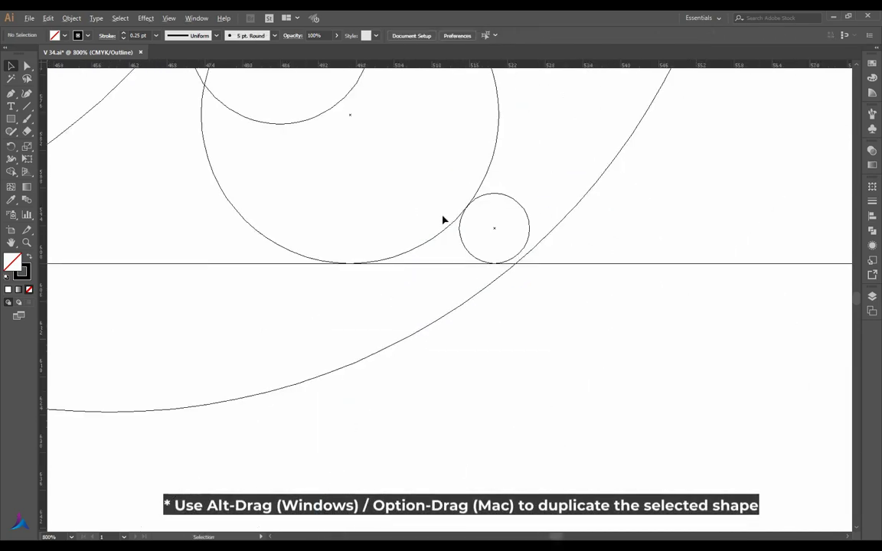
scroll(443, 221, down, 1)
scroll(444, 348, down, 2)
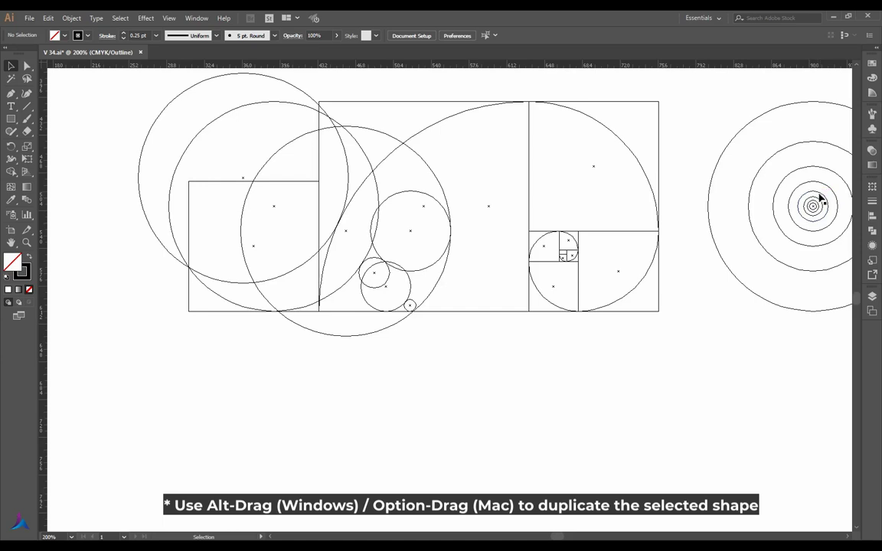
drag(821, 200, 462, 305)
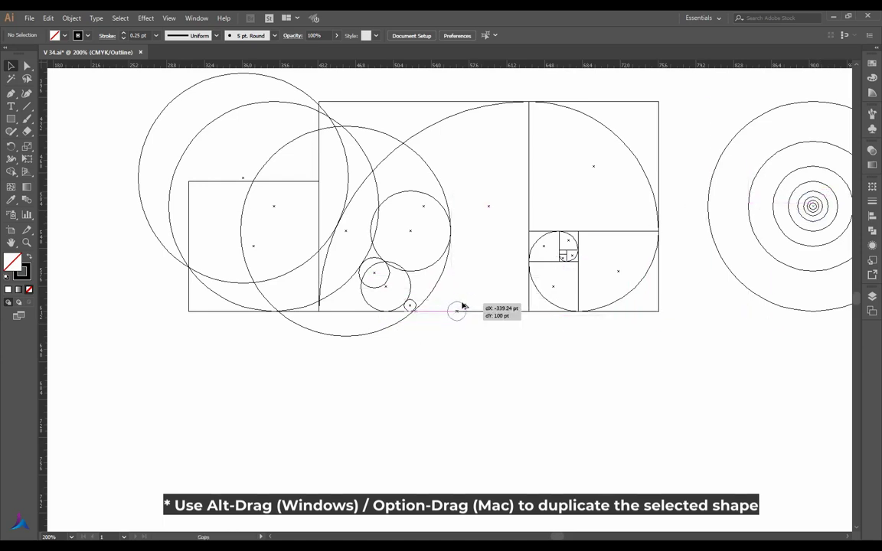
drag(462, 305, 462, 307)
alt+scroll(426, 307, up, 2)
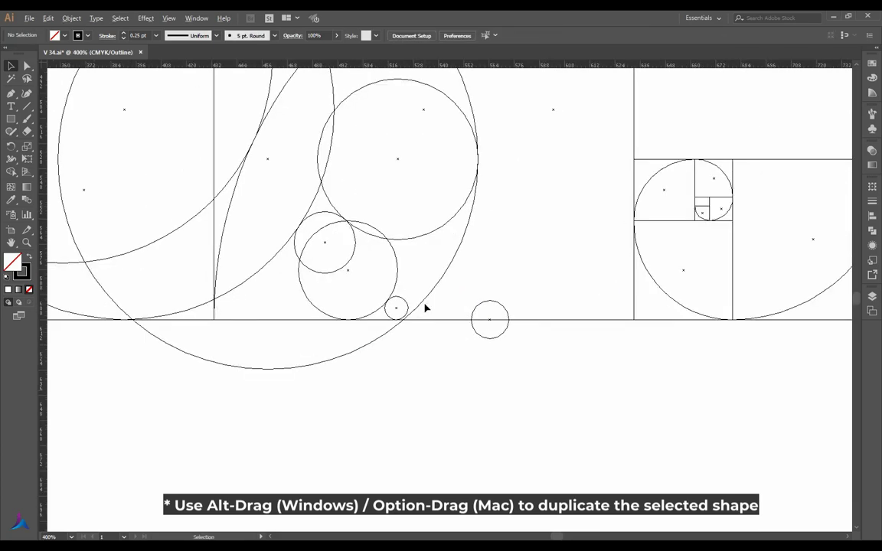
scroll(364, 298, down, 2)
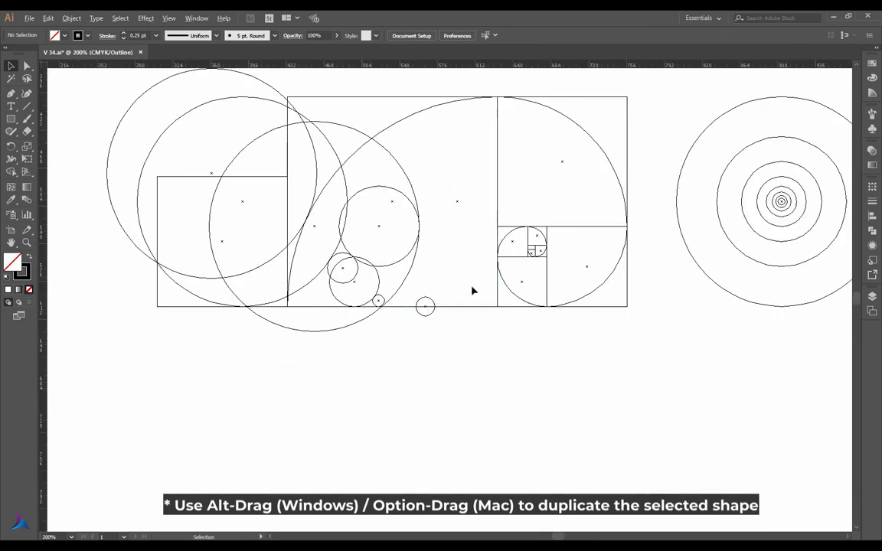
- Draw a line from the tiny circle's top to the right circle's top
click(428, 300)
click(375, 296)
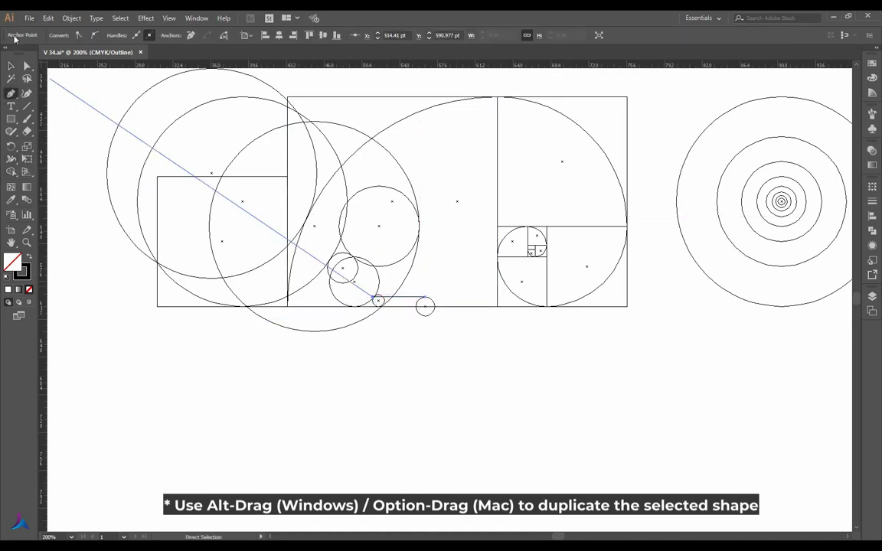
click(11, 66)
click(371, 318)
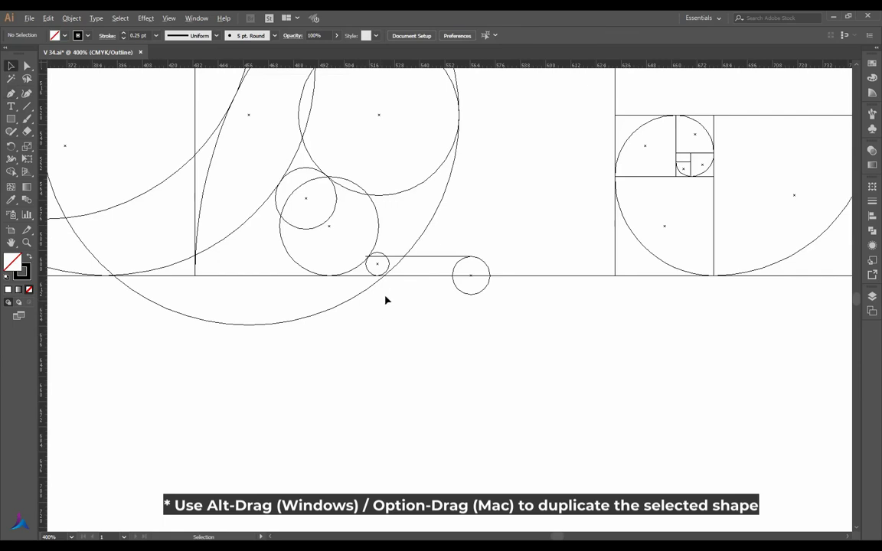
- Remove the old small circle below the spiral, undoing a misplaced copy
click(388, 265)
key(Delete)
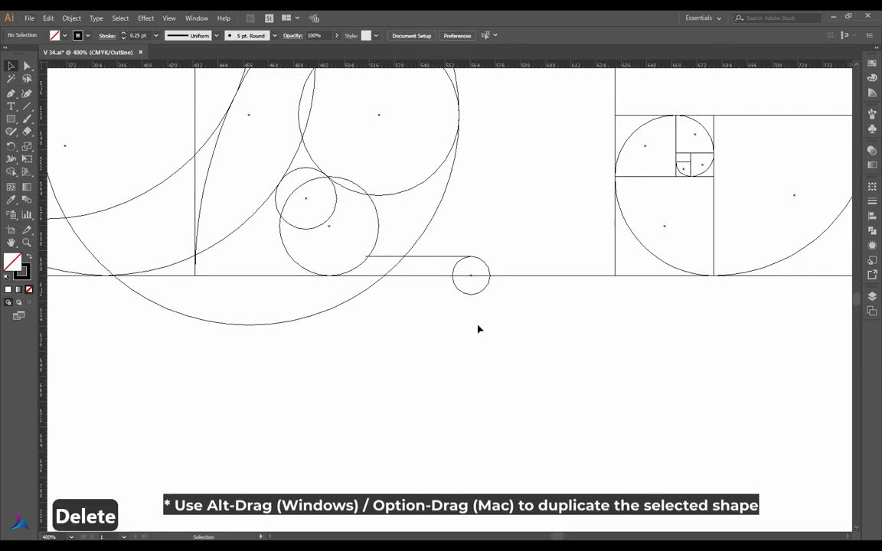
scroll(478, 329, down, 2)
drag(745, 218, 355, 315)
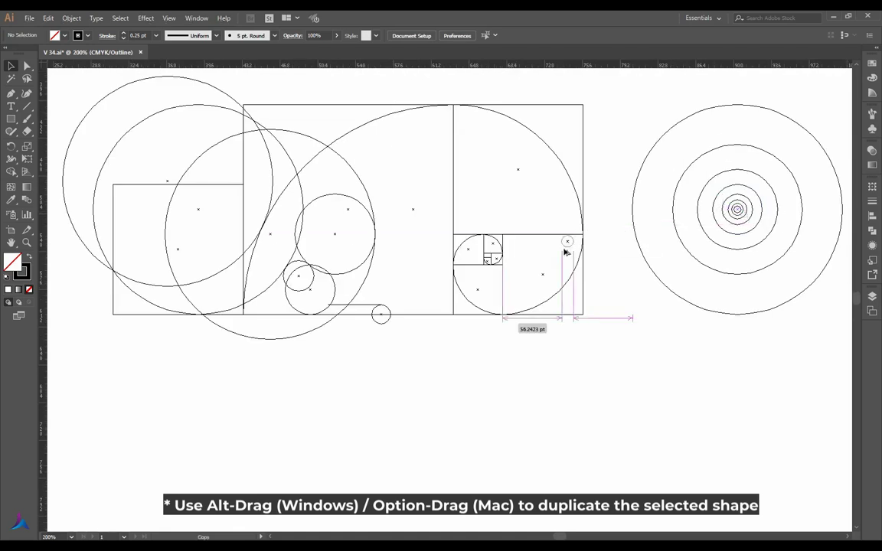
key(ctrl+z)
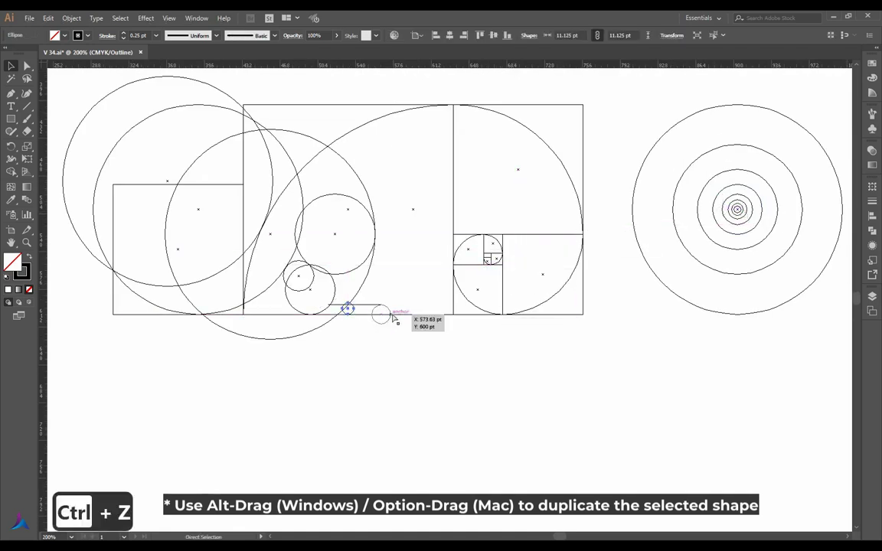
key(ctrl+z)
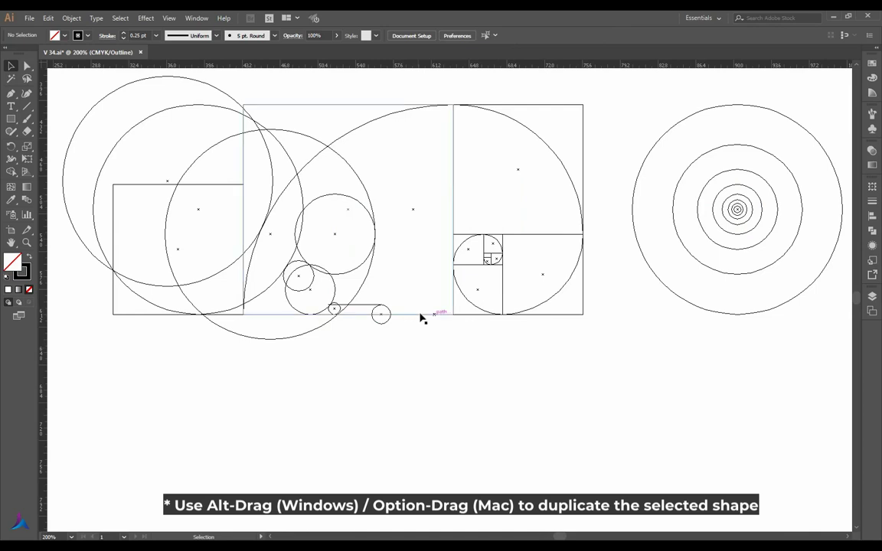
click(380, 323)
key(Delete)
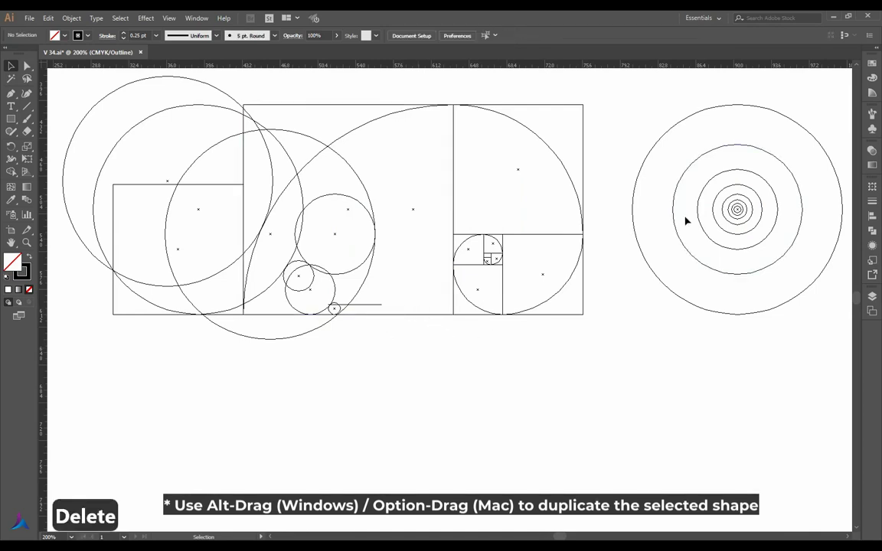
- Place a fresh concentric circle on the baseline and lower the short line onto its top
drag(755, 203, 397, 306)
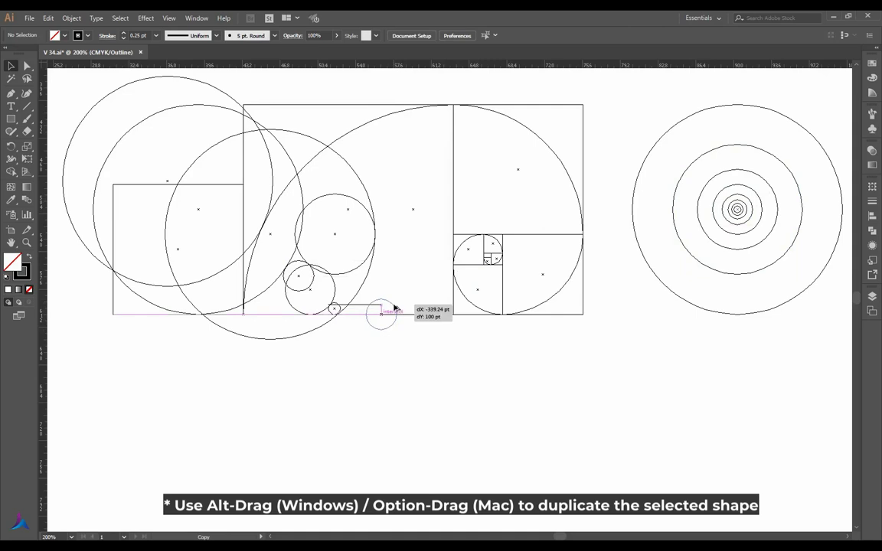
scroll(338, 286, up, 4)
mouse_move(416, 348)
mouse_down()
mouse_move(416, 321)
mouse_move(543, 317)
mouse_up()
key(a)
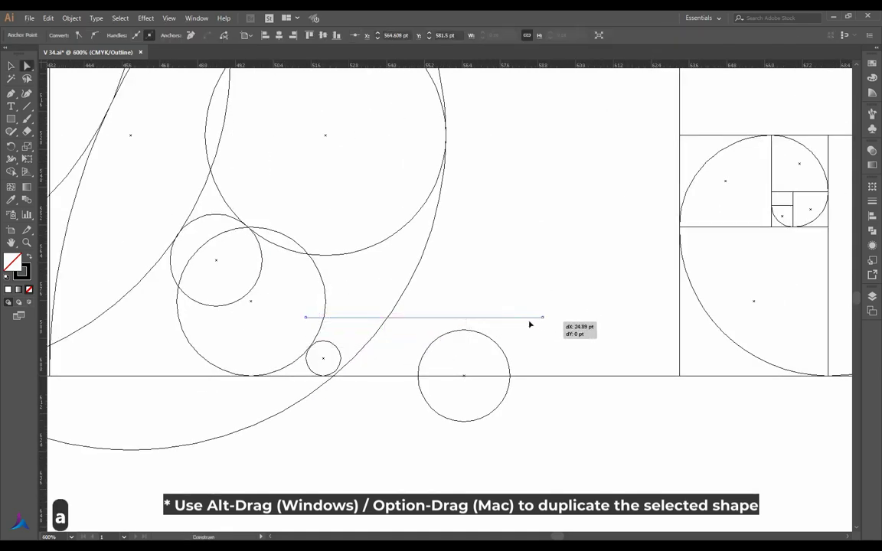
click(10, 66)
drag(465, 317, 468, 329)
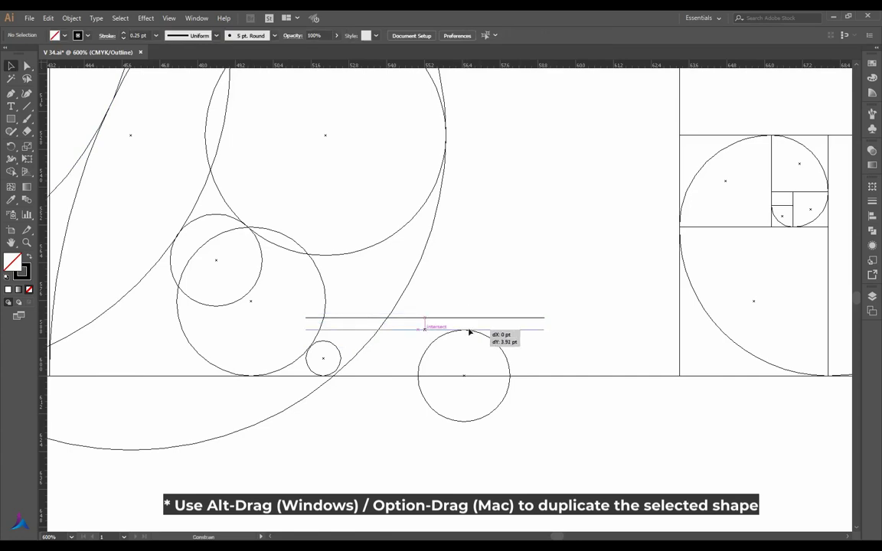
click(450, 290)
scroll(450, 290, down, 5)
scroll(414, 280, up, 5)
scroll(406, 276, up, 5)
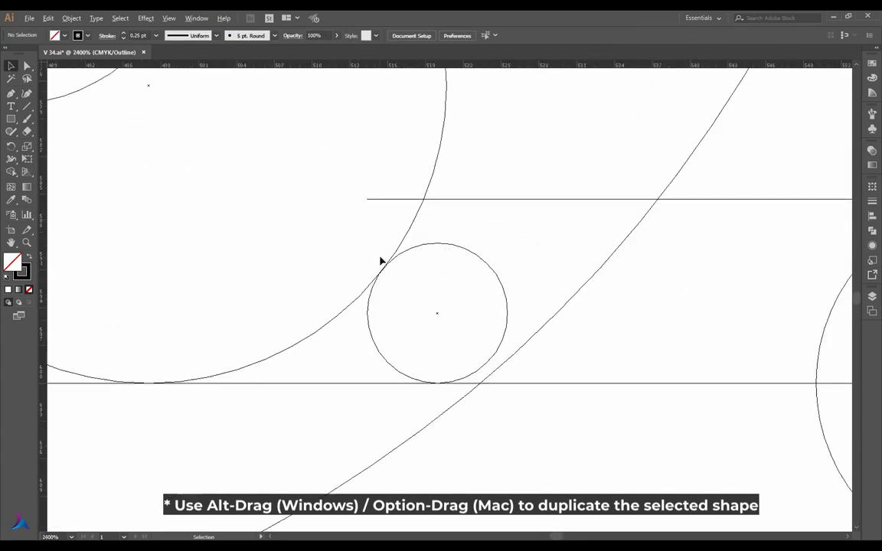
scroll(377, 262, up, 5)
scroll(410, 261, down, 2)
scroll(411, 263, down, 2)
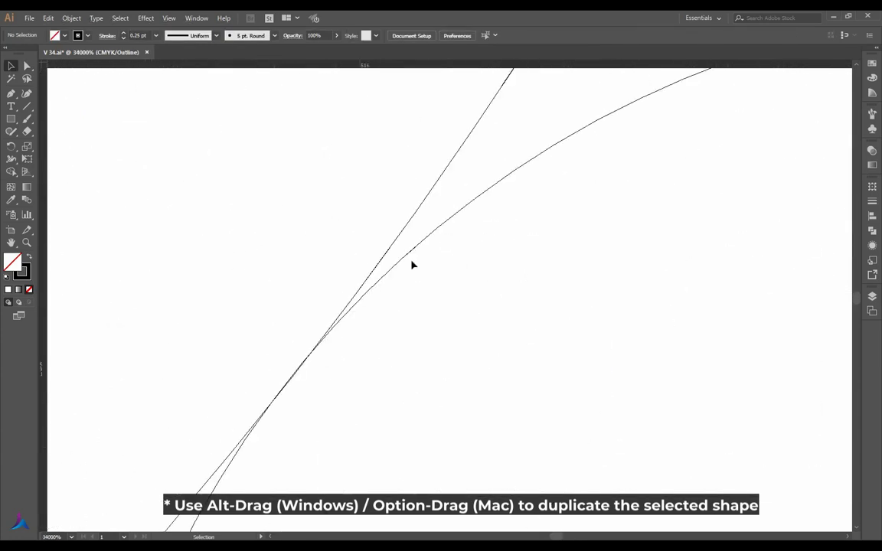
scroll(411, 264, down, 3)
scroll(414, 261, down, 3)
scroll(416, 260, down, 2)
scroll(425, 279, down, 2)
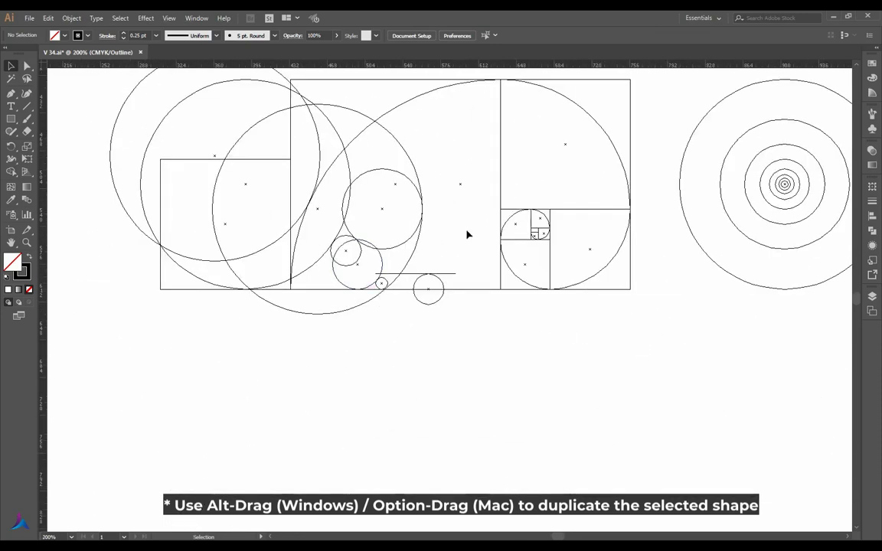
scroll(420, 292, down, 2)
scroll(367, 291, down, 2)
scroll(359, 259, up, 2)
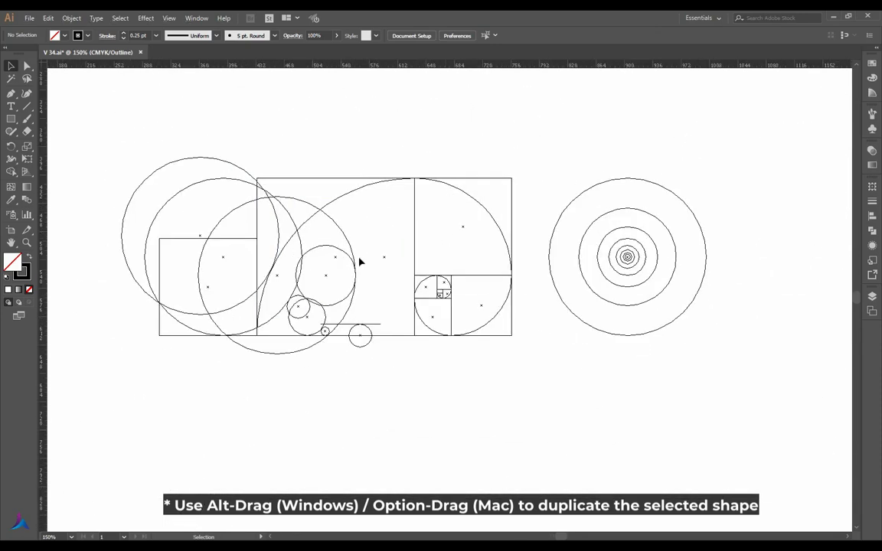
scroll(390, 334, up, 2)
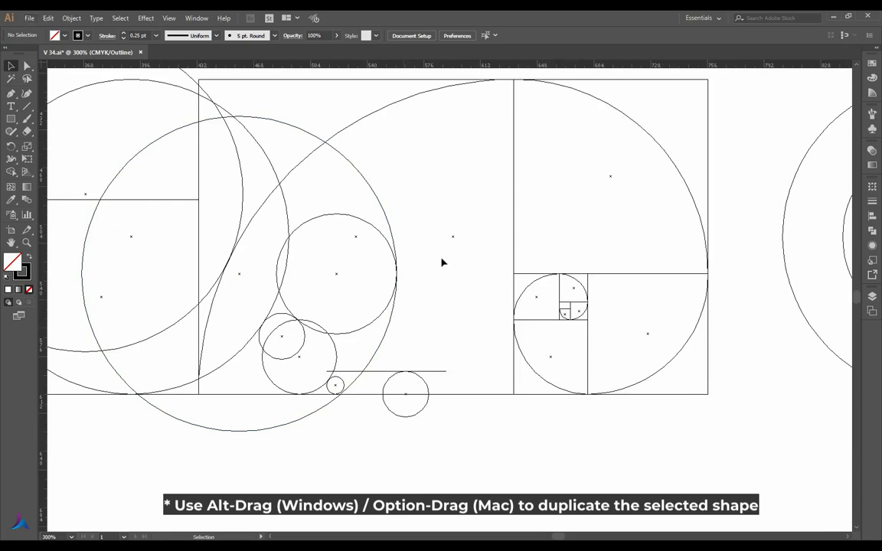
- Copy circles from the concentric set and delete the misplaced copies
scroll(442, 263, down, 2)
scroll(542, 177, up, 2)
drag(407, 271, 414, 277)
key(Delete)
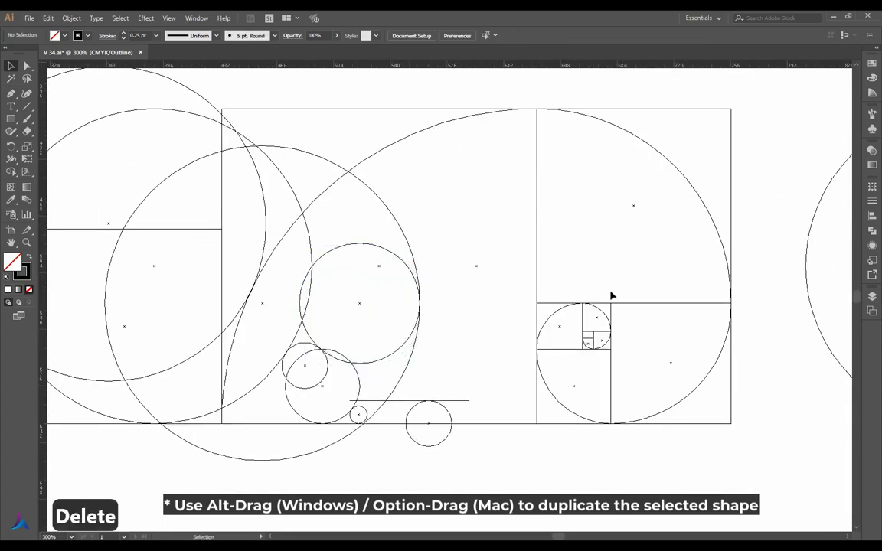
scroll(611, 296, down, 1)
scroll(627, 168, down, 1)
scroll(646, 199, up, 1)
scroll(636, 225, up, 1)
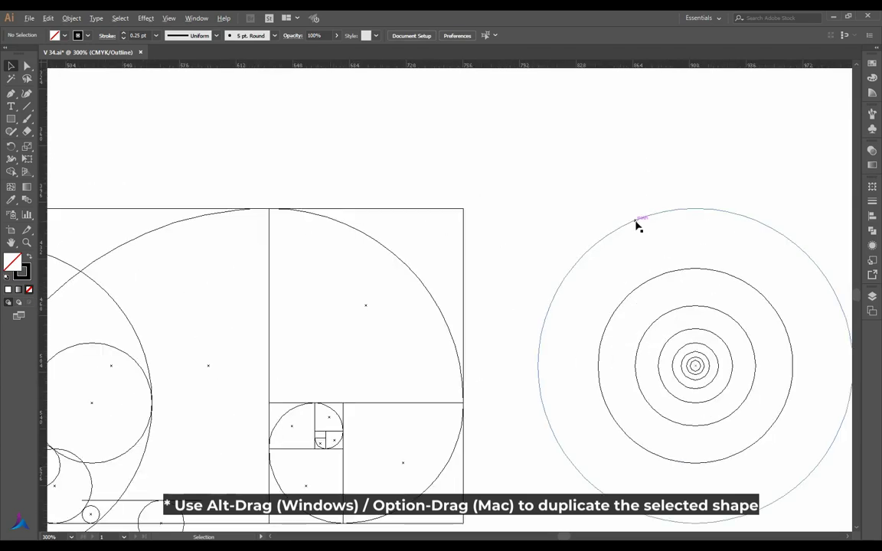
drag(717, 338, 303, 140)
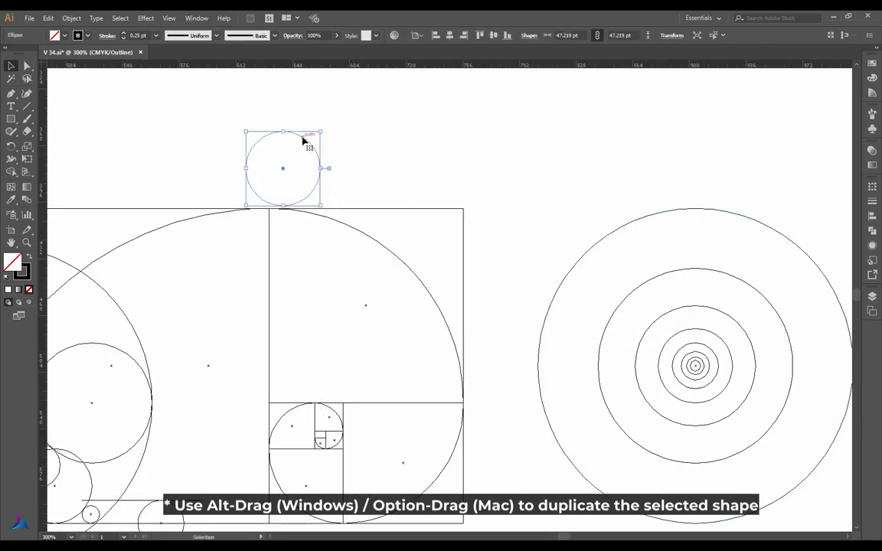
key(Delete)
- Seat two touching equal circles on the rectangle's top and begin a vertical line below its right edge
drag(746, 323, 320, 106)
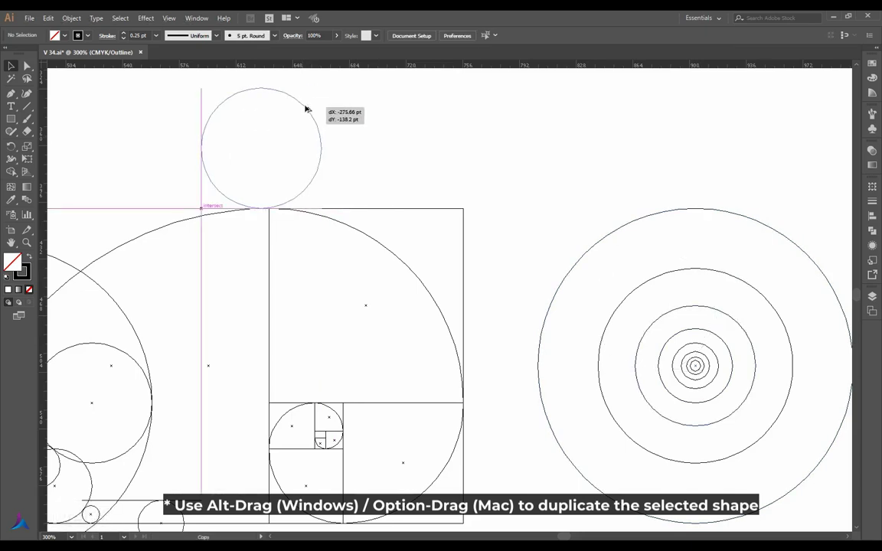
drag(328, 163, 465, 165)
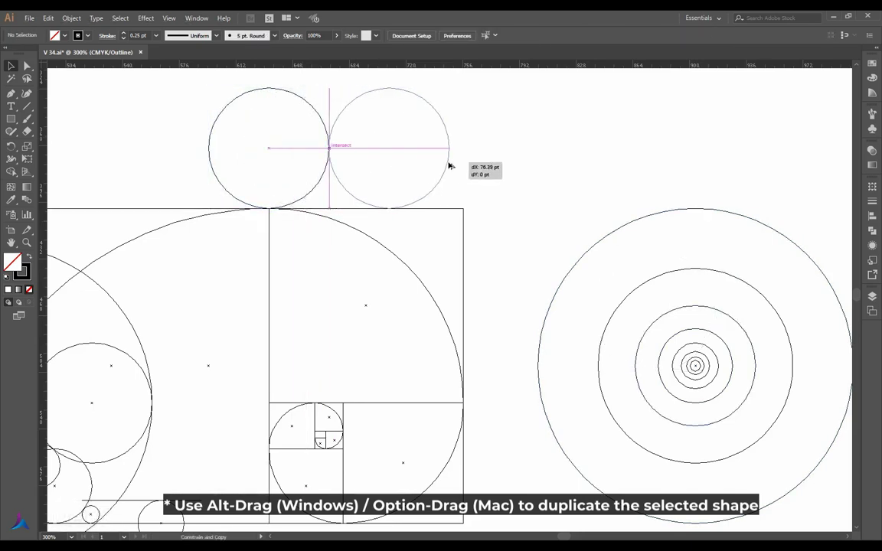
click(301, 128)
scroll(301, 127, up, 2)
scroll(301, 128, down, 1)
scroll(291, 124, down, 2)
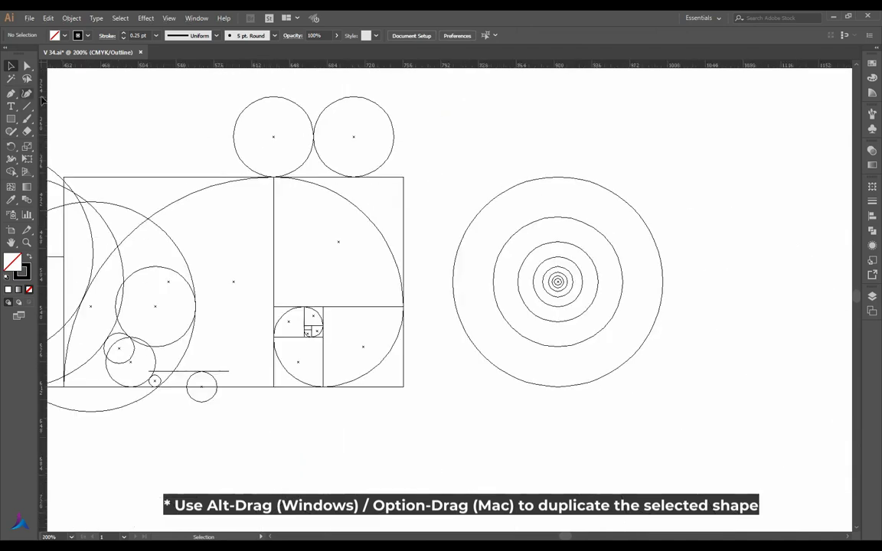
click(404, 402)
- Finish the vertical line above the top circles and crown it with a circle copy
scroll(406, 138, up, 1)
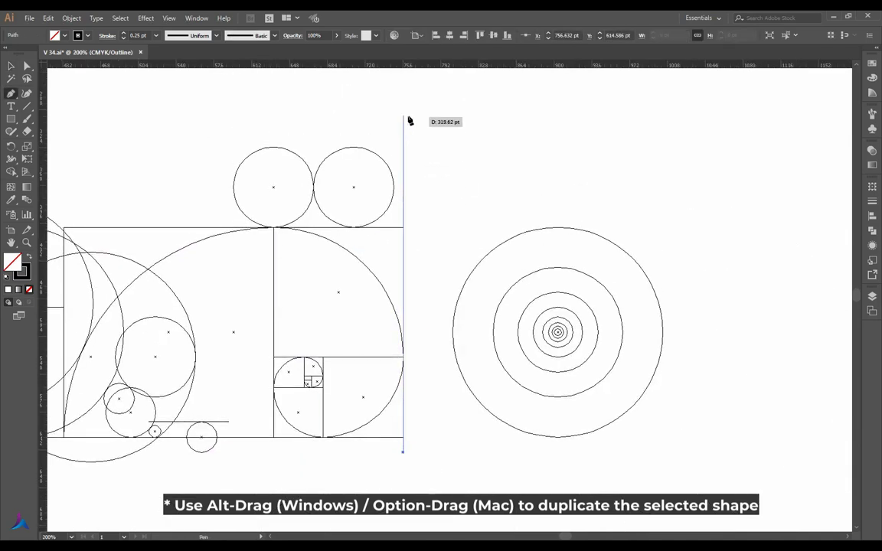
click(404, 99)
key(v)
mouse_move(375, 154)
mouse_down()
mouse_move(424, 122)
mouse_move(421, 107)
mouse_up()
click(468, 128)
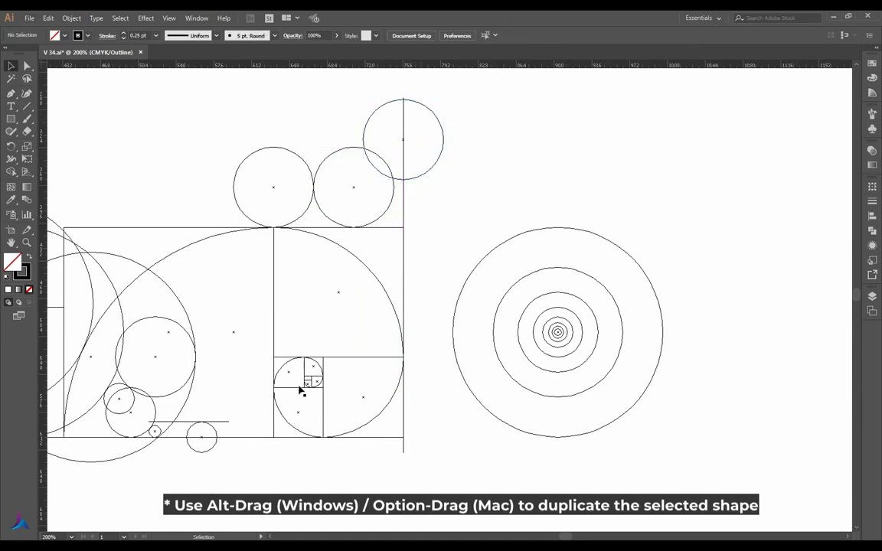
- Copy a small spiral square into the top-right corner and fit a circle beside it
mouse_move(299, 388)
mouse_down()
mouse_move(392, 227)
mouse_move(395, 168)
mouse_up()
scroll(441, 210, up, 1)
drag(409, 162, 392, 155)
scroll(418, 176, down, 2)
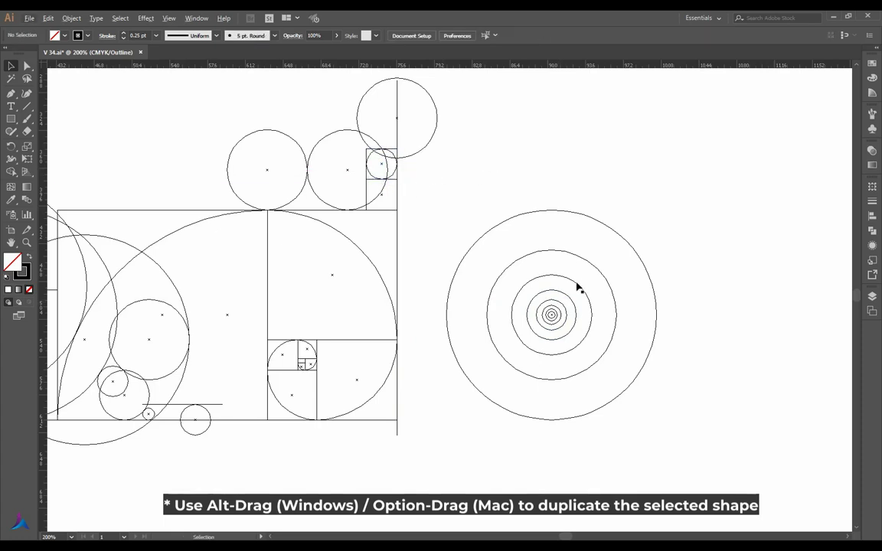
- Place a concentric circle copy against the small square
drag(579, 288, 383, 186)
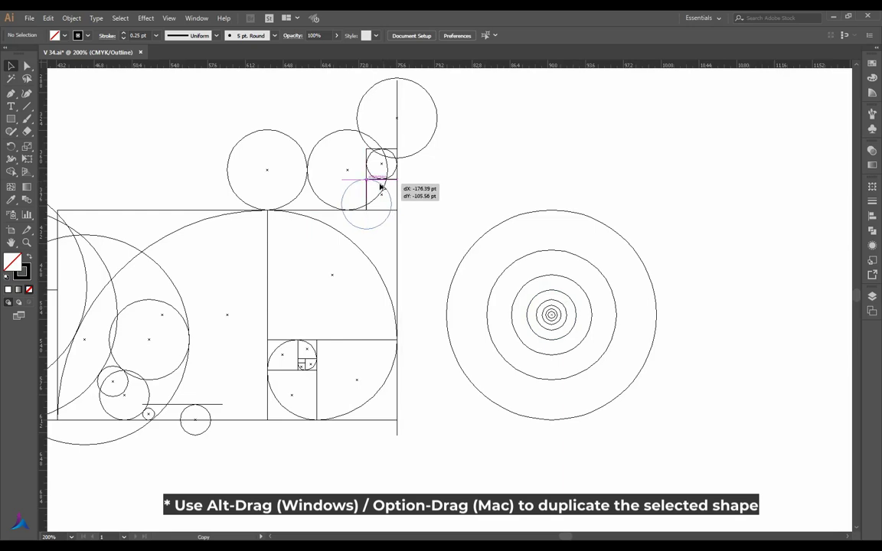
scroll(381, 186, up, 4)
drag(382, 186, 453, 215)
scroll(620, 229, down, 2)
scroll(565, 248, down, 1)
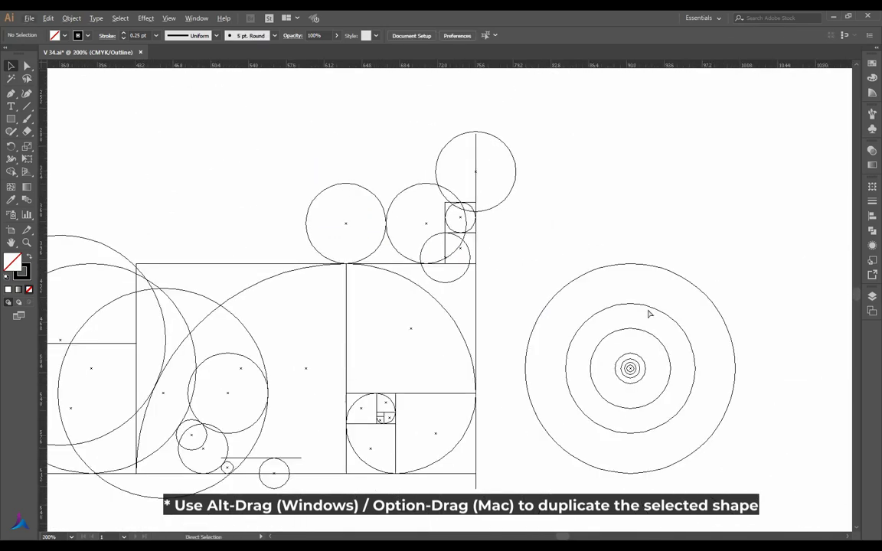
key(ctrl+z)
key(ctrl+z)
drag(647, 351, 460, 242)
click(541, 242)
scroll(442, 248, up, 3)
scroll(441, 246, down, 1)
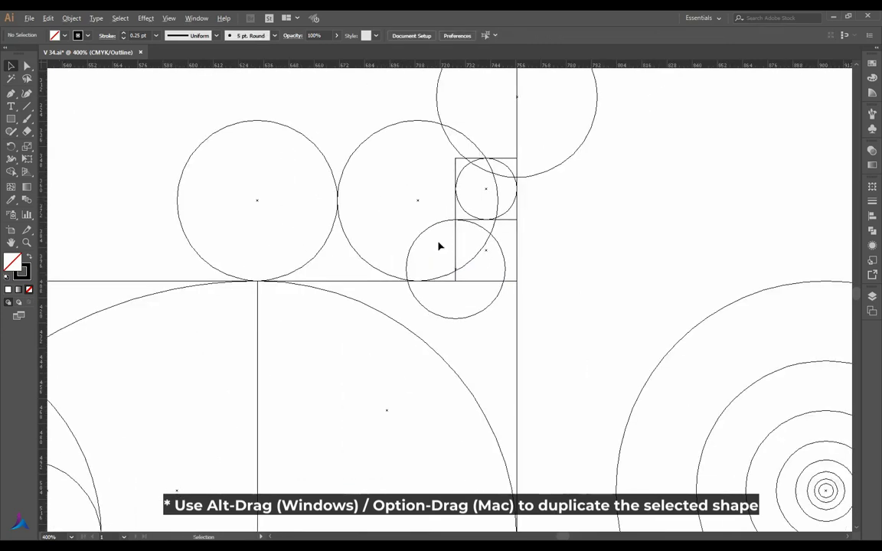
scroll(440, 245, up, 1)
scroll(439, 245, down, 2)
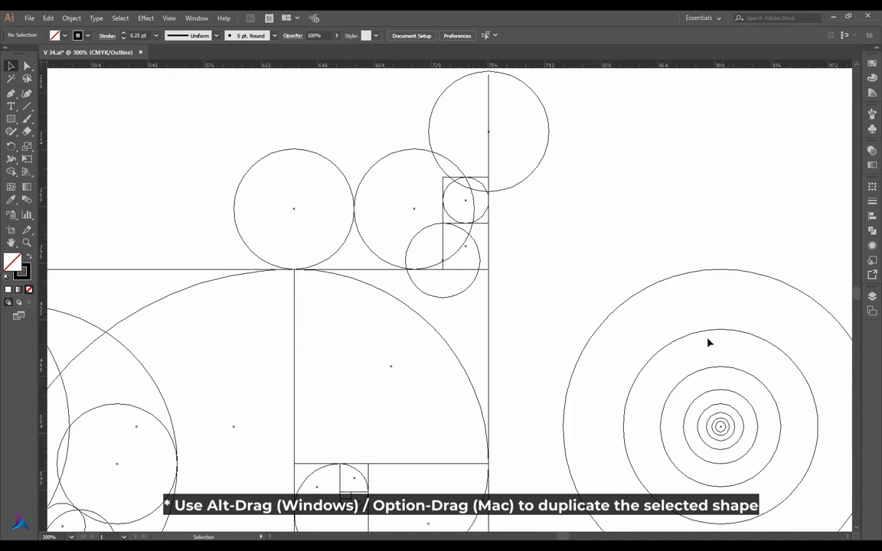
- Centre a larger circle copy on the rectangle's top edge, then duplicate a circle down-left
drag(741, 334, 328, 165)
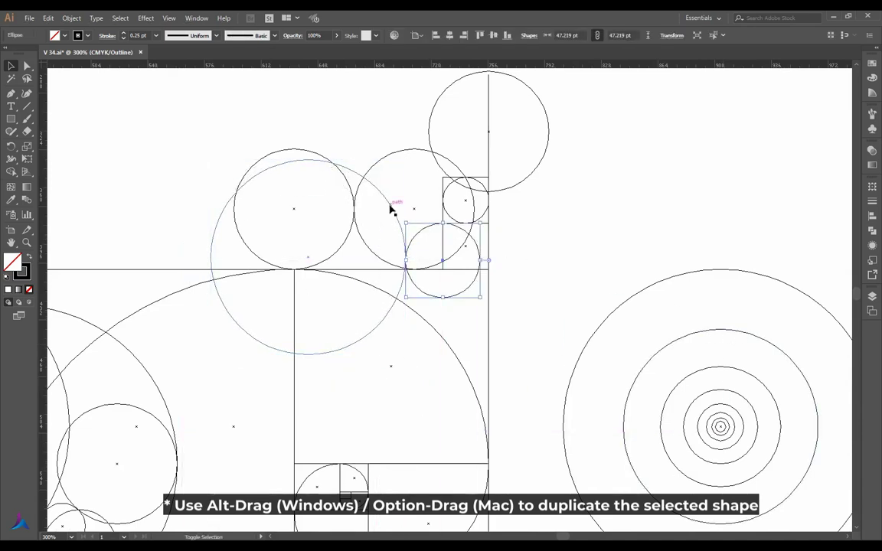
shift+click(418, 239)
click(512, 242)
scroll(399, 262, up, 3)
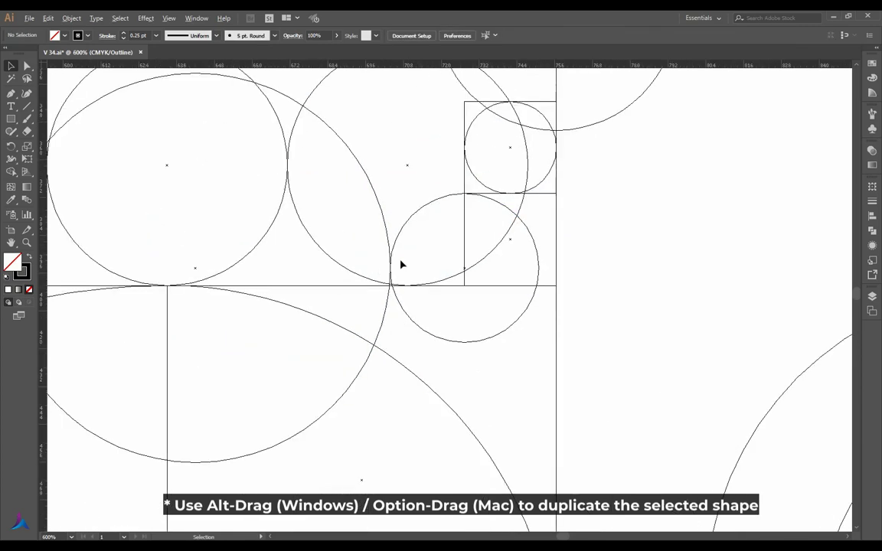
scroll(389, 240, up, 2)
scroll(392, 237, up, 2)
drag(392, 236, 393, 235)
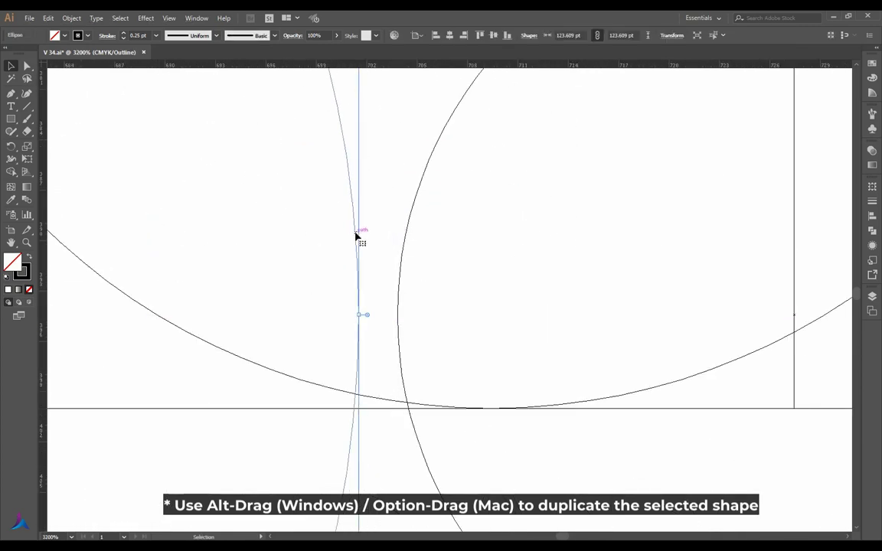
click(454, 275)
scroll(460, 276, down, 5)
scroll(537, 268, down, 3)
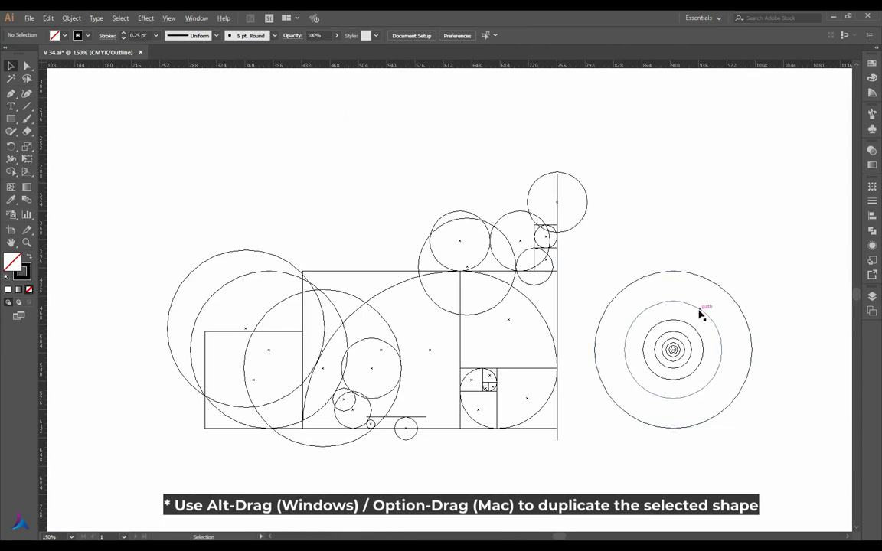
drag(525, 315, 514, 354)
- Delete the misplaced duplicate circle, then undo to restore the right-side circles
scroll(484, 320, up, 3)
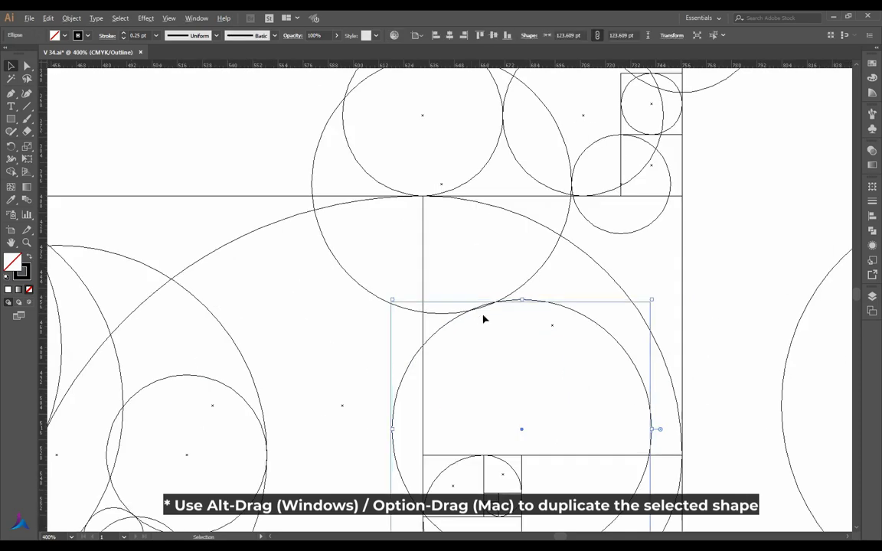
key(Delete)
scroll(367, 265, down, 1)
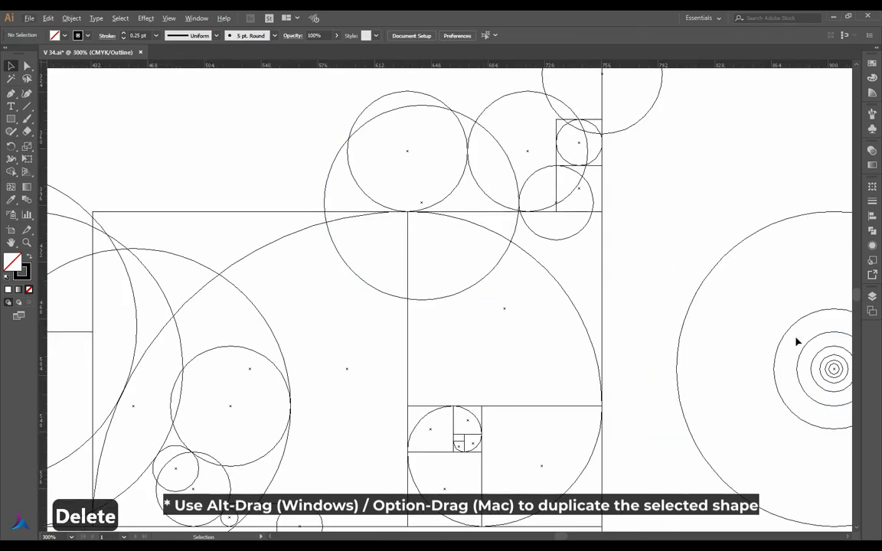
key(ctrl+z)
key(ctrl+z)
- Copy the right-side circle leftward into the grid so it just touches the arc
mouse_move(817, 314)
mouse_down()
mouse_move(454, 297)
mouse_move(468, 294)
mouse_move(474, 309)
mouse_up()
scroll(475, 309, up, 5)
scroll(465, 309, up, 5)
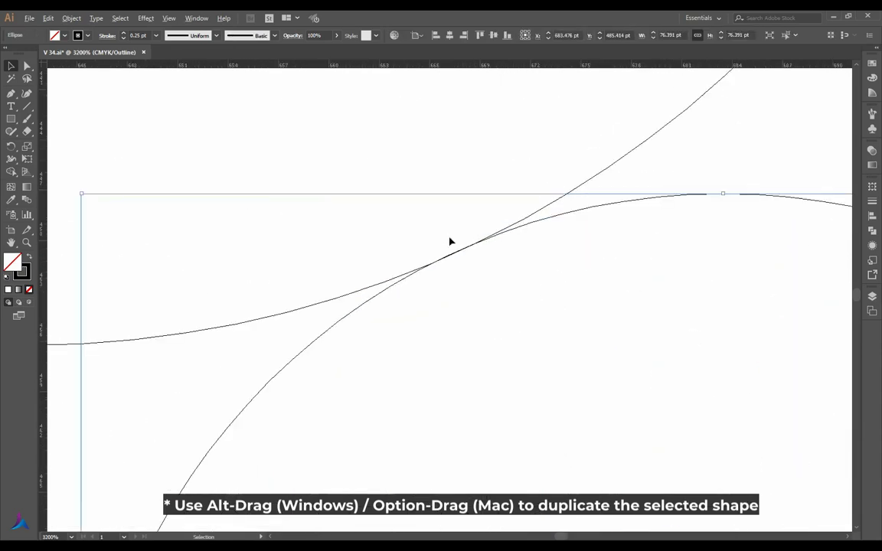
scroll(451, 240, up, 4)
scroll(464, 241, up, 3)
drag(538, 239, 548, 241)
click(581, 279)
scroll(581, 279, down, 4)
scroll(581, 279, down, 5)
scroll(582, 281, down, 6)
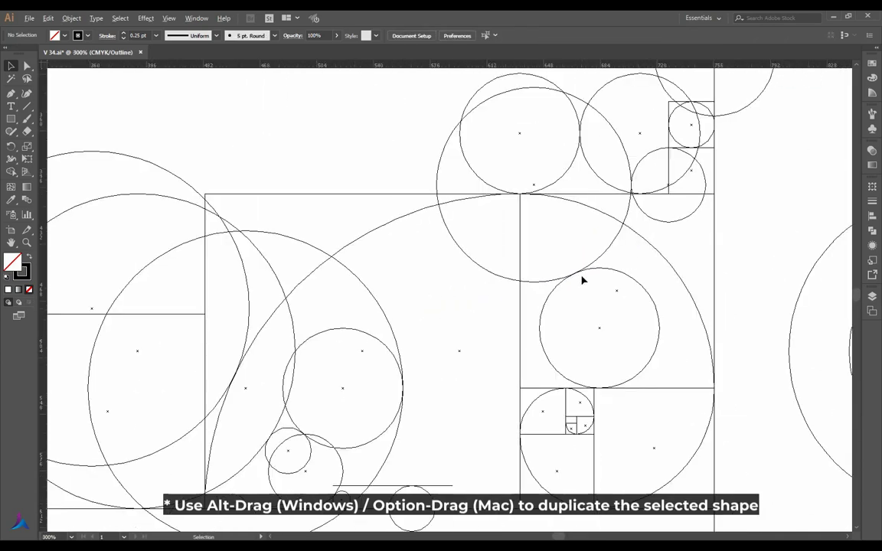
- Copy the large left circle up and right, fine-tuning its position against the grid
mouse_move(395, 341)
mouse_down()
mouse_move(540, 213)
mouse_move(550, 186)
mouse_move(543, 208)
mouse_up()
key(ctrl+minus)
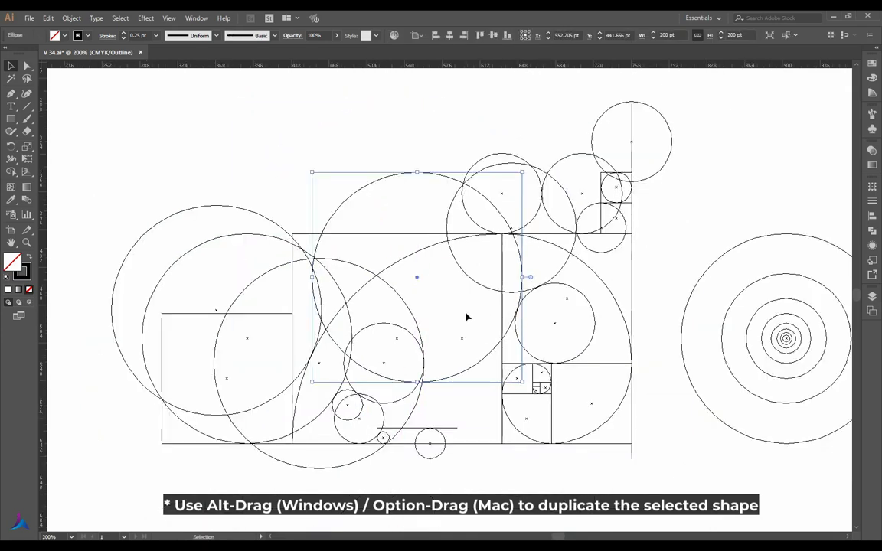
scroll(497, 321, up, 3)
mouse_move(480, 356)
mouse_down()
mouse_move(497, 347)
mouse_move(448, 372)
mouse_up()
click(463, 289)
key(ctrl+minus)
key(ctrl+minus)
key(ctrl+minus)
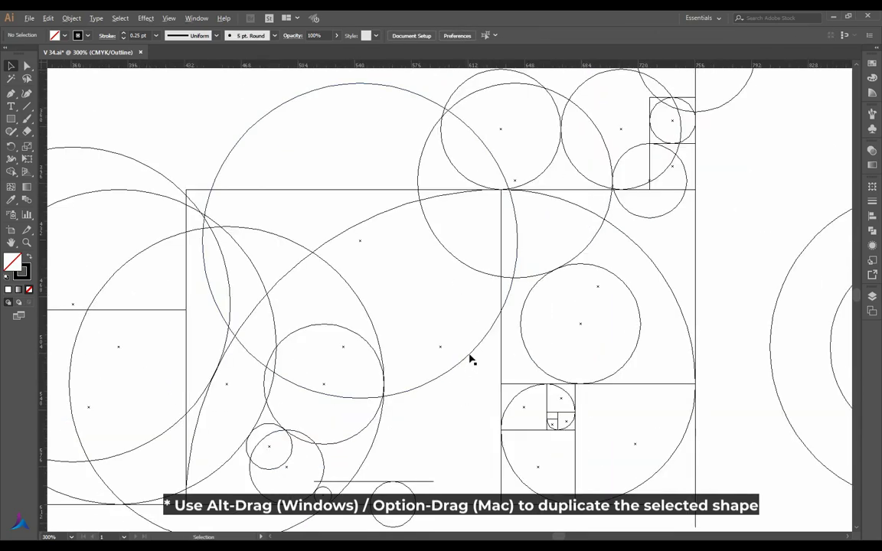
scroll(480, 346, up, 1)
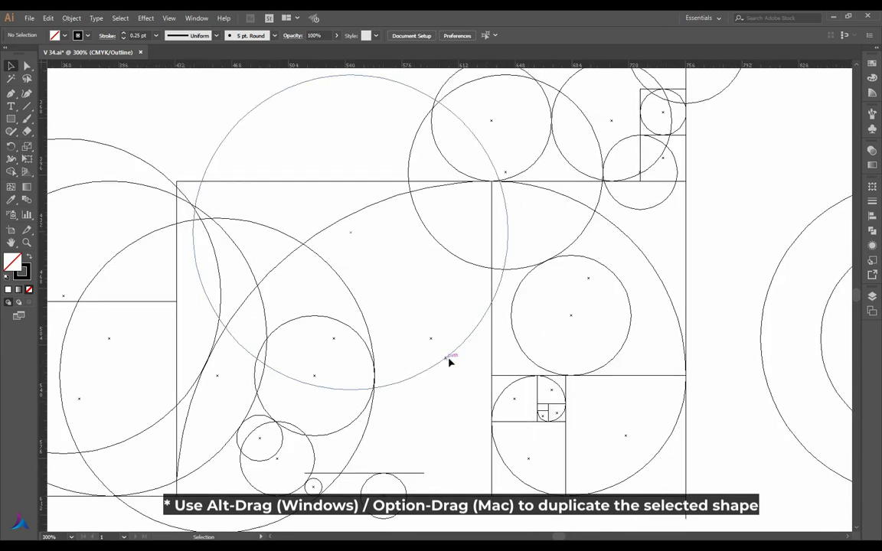
drag(451, 361, 467, 361)
click(499, 365)
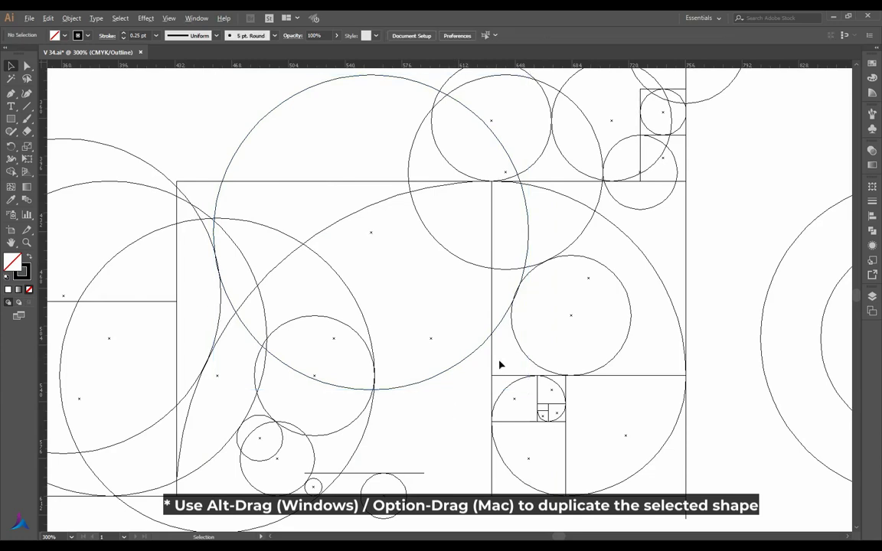
- Nudge a circle so its curve meets the neighbouring arc tangentially
scroll(388, 408, up, 1)
scroll(635, 146, up, 2)
scroll(635, 173, up, 1)
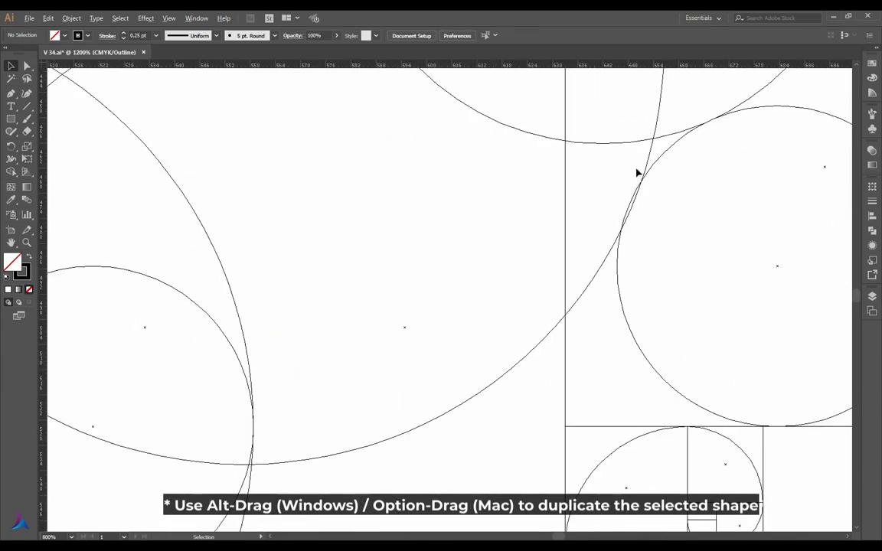
scroll(653, 166, up, 2)
drag(653, 166, 644, 166)
scroll(556, 324, up, 3)
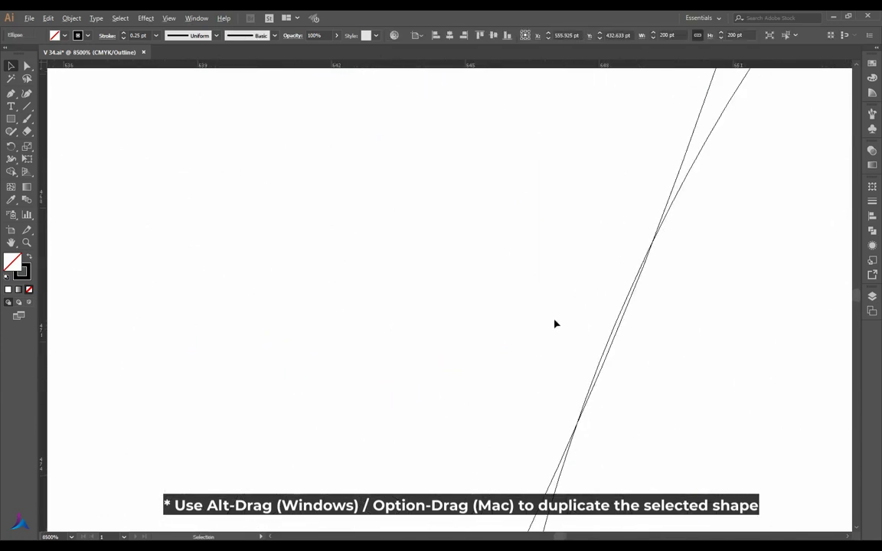
drag(618, 331, 617, 328)
click(552, 291)
scroll(551, 291, down, 4)
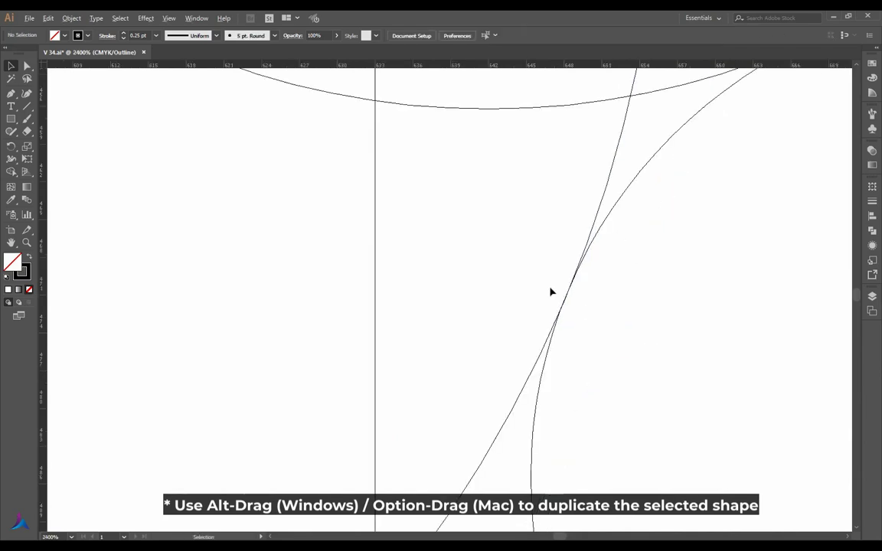
scroll(584, 223, down, 2)
scroll(584, 223, down, 3)
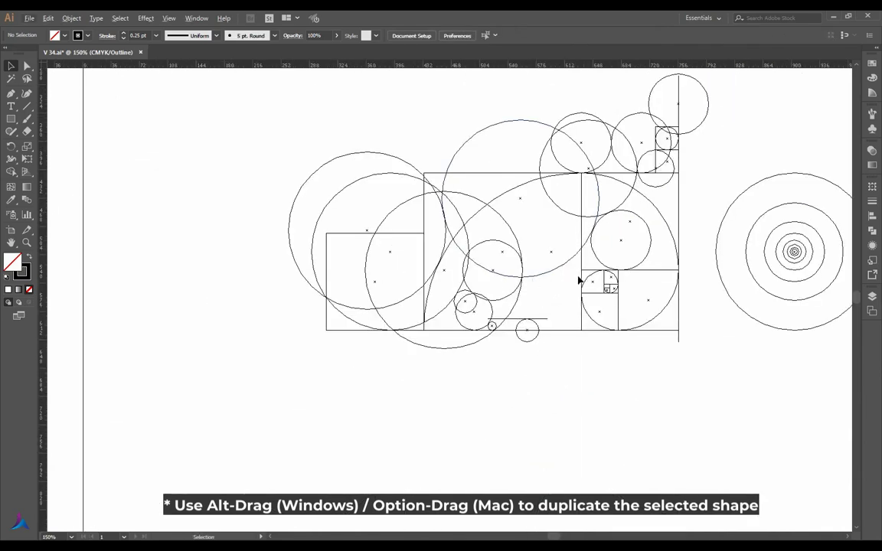
- Copy the top-right circle leftward into the upper-right cluster
scroll(719, 171, up, 2)
scroll(678, 140, up, 1)
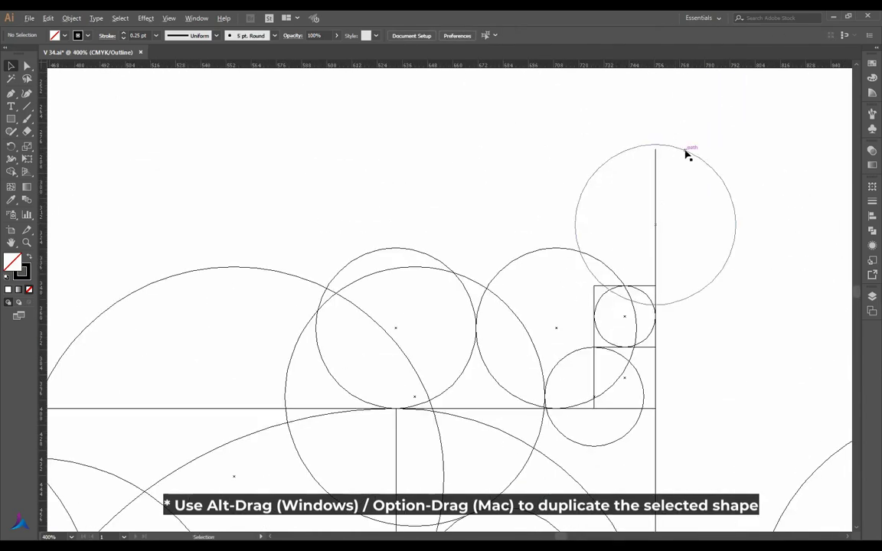
mouse_move(686, 152)
mouse_down()
mouse_move(552, 164)
mouse_move(528, 191)
mouse_move(542, 193)
mouse_move(526, 200)
mouse_move(612, 138)
mouse_move(521, 221)
mouse_move(571, 136)
mouse_move(555, 228)
mouse_move(573, 163)
mouse_up()
click(532, 167)
scroll(556, 228, up, 1)
scroll(559, 159, down, 1)
scroll(663, 270, down, 2)
scroll(656, 251, down, 1)
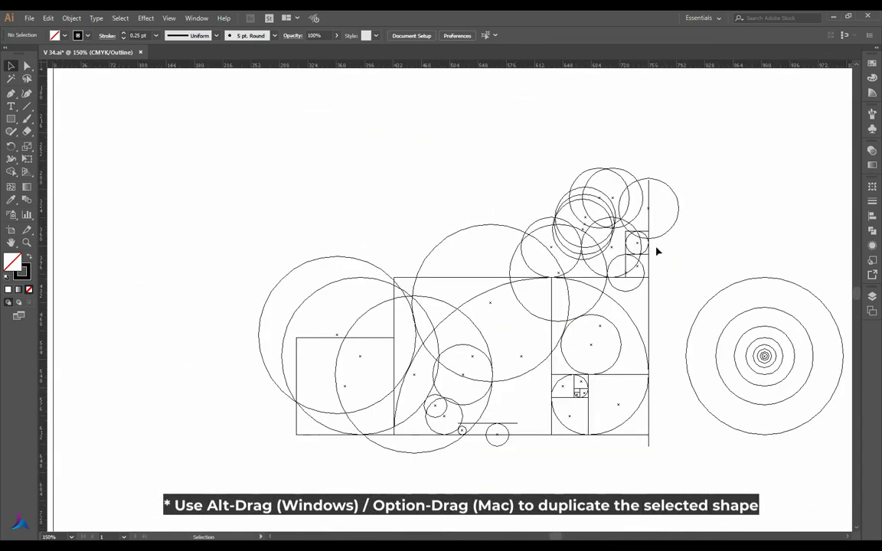
scroll(501, 433, up, 4)
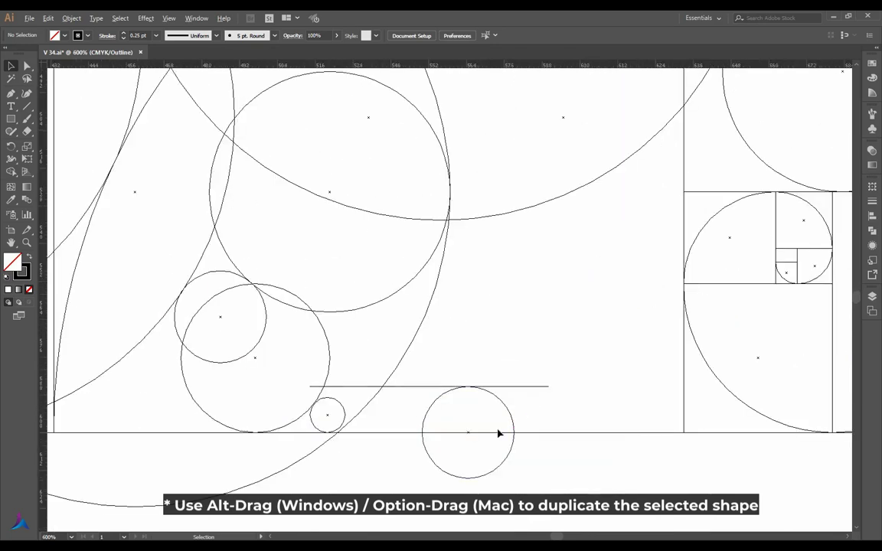
- Duplicate a small circle to the right beside its neighbours
mouse_move(501, 431)
mouse_down()
mouse_move(531, 419)
mouse_move(539, 431)
mouse_up()
click(528, 360)
scroll(488, 315, down, 3)
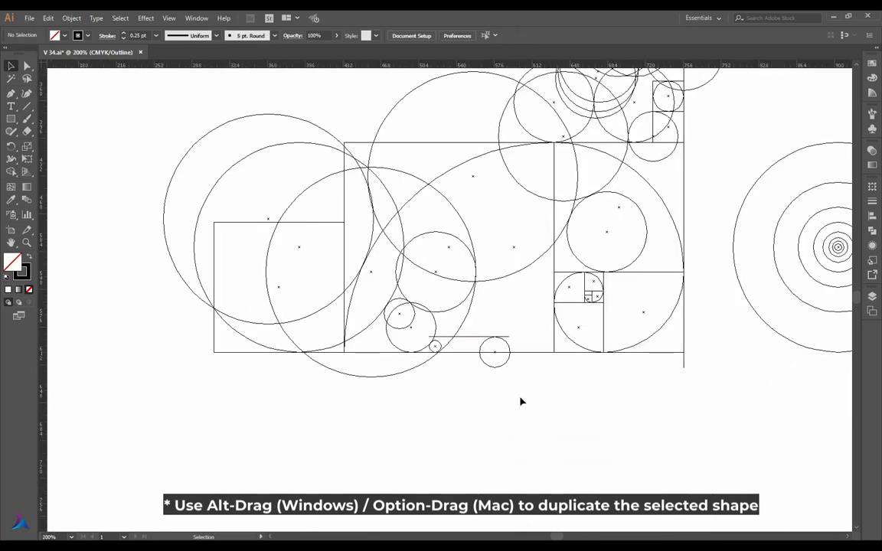
scroll(432, 396, down, 1)
scroll(555, 268, up, 3)
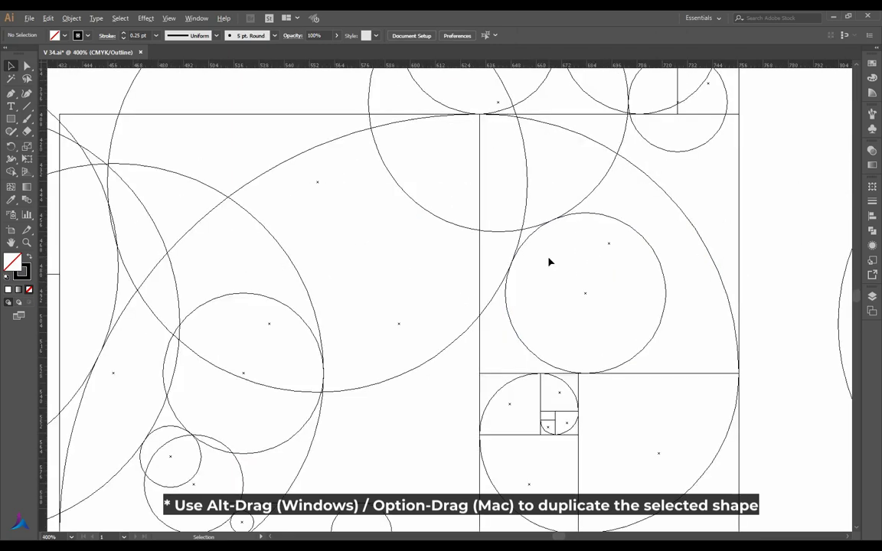
scroll(546, 260, up, 2)
scroll(457, 262, down, 2)
scroll(457, 262, down, 1)
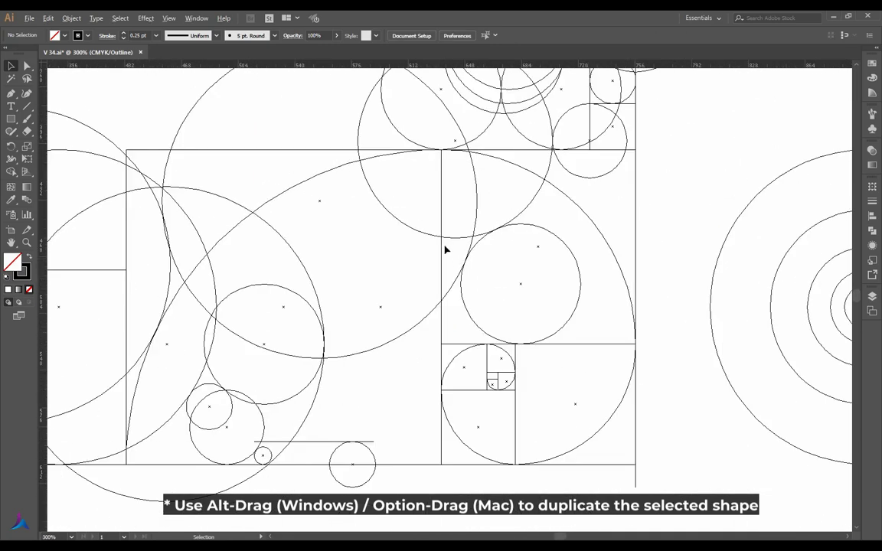
- Duplicate the large and small circles from the right square, snapping the copies into alignment
drag(514, 206, 611, 318)
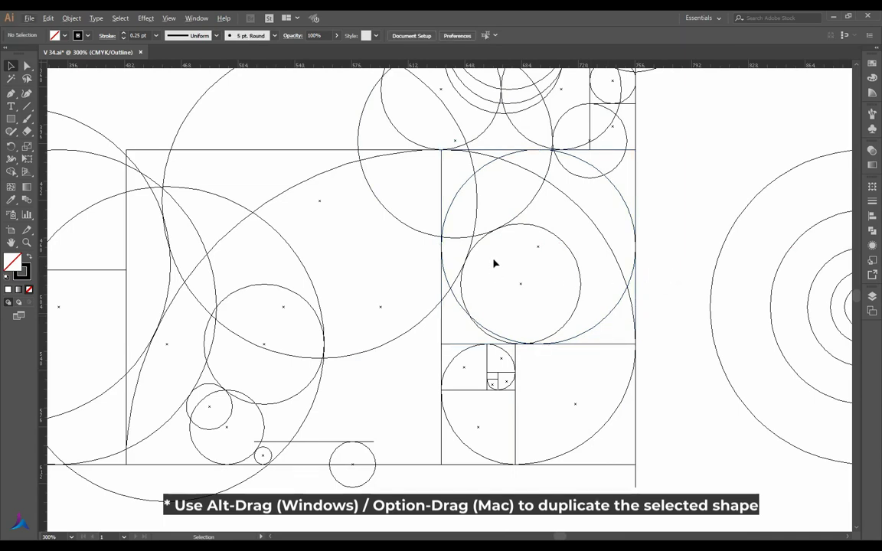
drag(447, 275, 473, 275)
drag(568, 247, 449, 296)
alt+scroll(417, 220, up, 8)
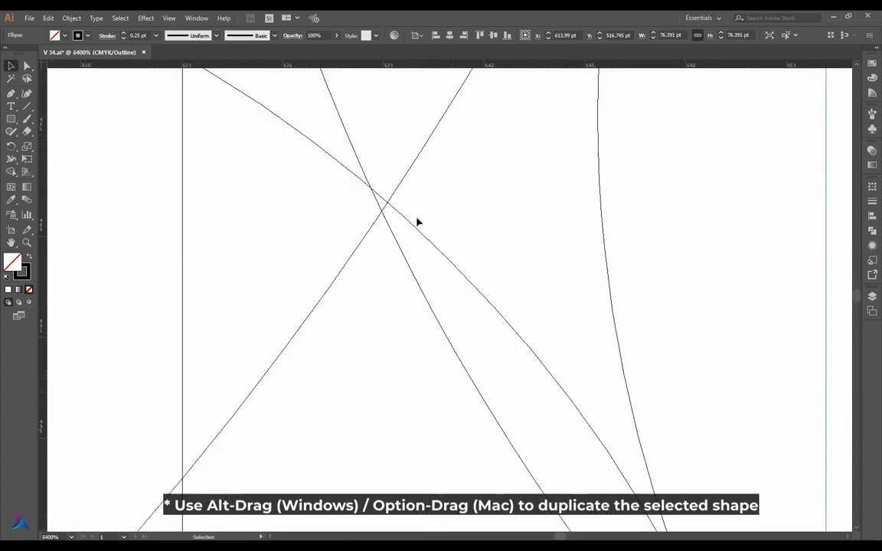
mouse_move(389, 242)
mouse_down()
mouse_move(384, 267)
mouse_move(428, 215)
mouse_up()
alt+scroll(390, 253, down, 3)
alt+scroll(400, 249, down, 3)
alt+scroll(413, 256, down, 3)
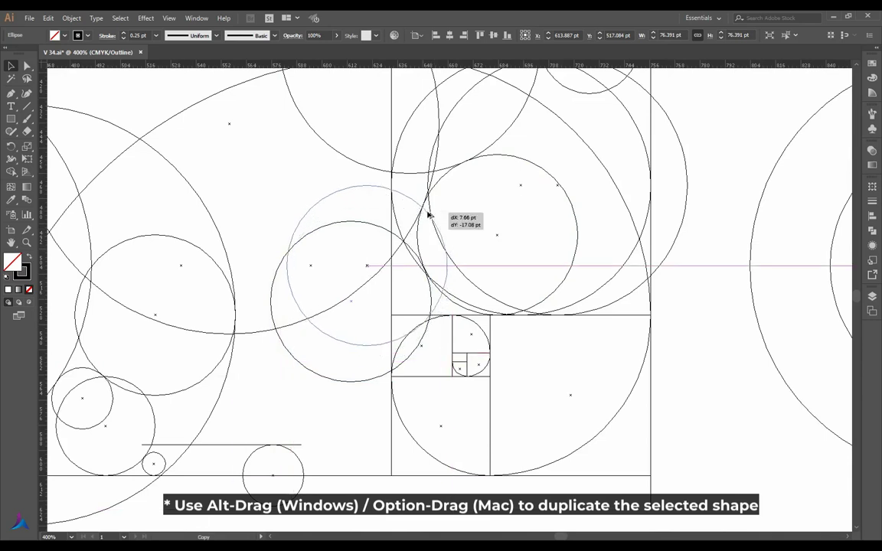
drag(428, 215, 436, 231)
click(469, 232)
- Select one circle copy and nudge it into place over the spiral square
scroll(469, 232, down, 1)
scroll(469, 232, down, 1)
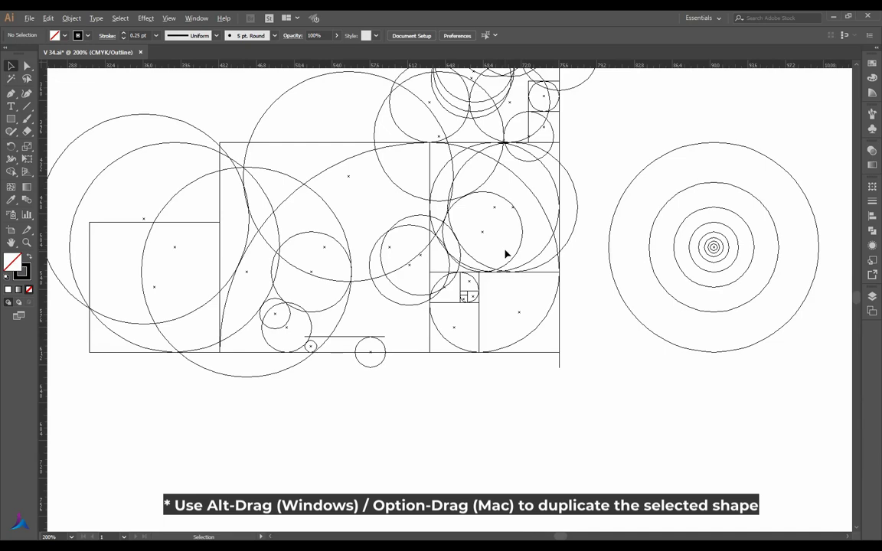
scroll(454, 230, up, 2)
mouse_move(443, 270)
mouse_down()
mouse_move(461, 266)
mouse_move(453, 263)
mouse_up()
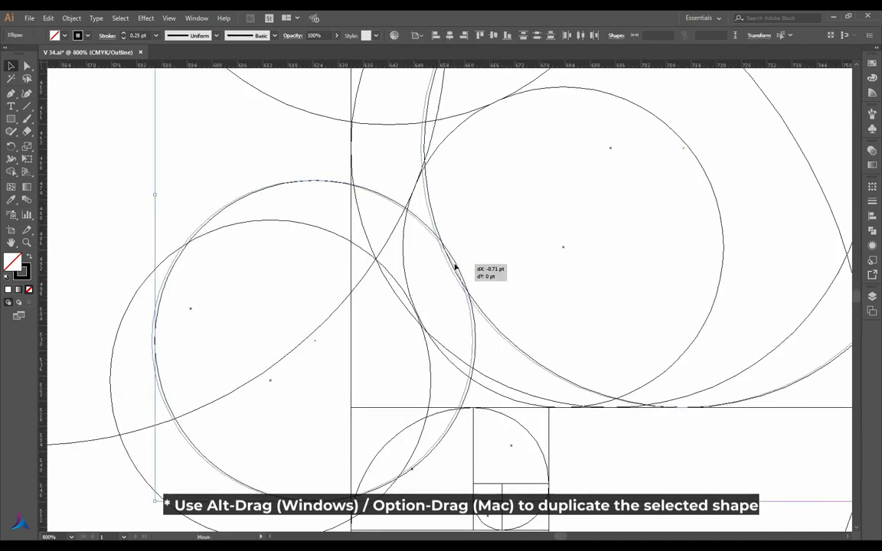
click(490, 246)
scroll(490, 247, down, 1)
scroll(490, 247, down, 1)
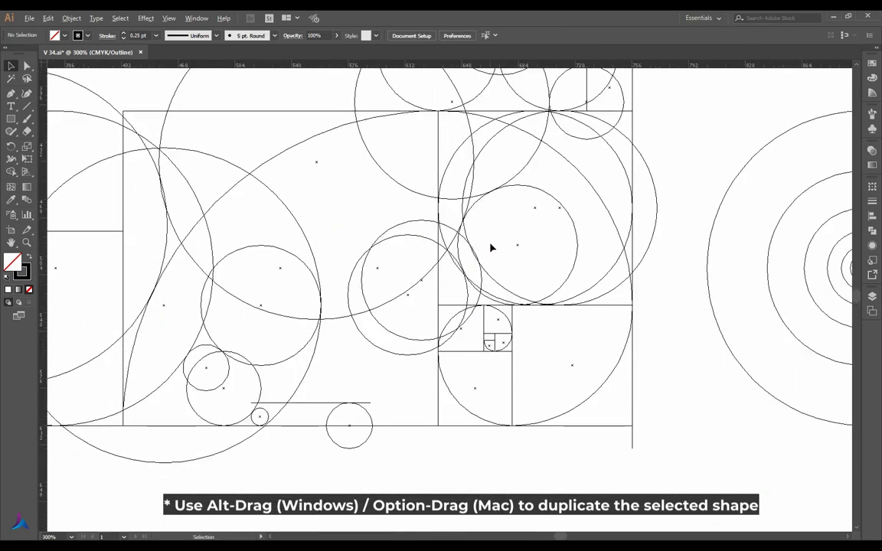
scroll(492, 247, down, 1)
scroll(493, 247, up, 1)
- Undo the last circle change, deselect, and zoom out to about 200% to view the grid
key(ctrl+z)
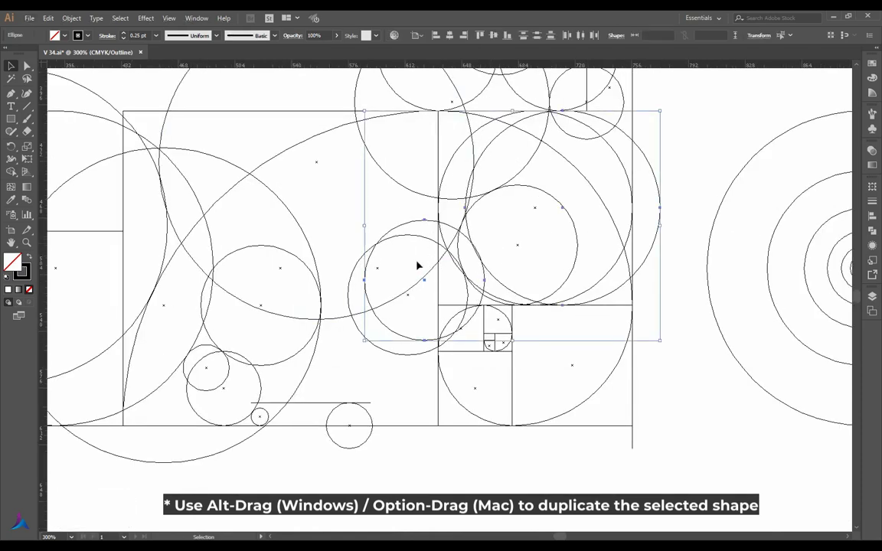
scroll(418, 265, down, 1)
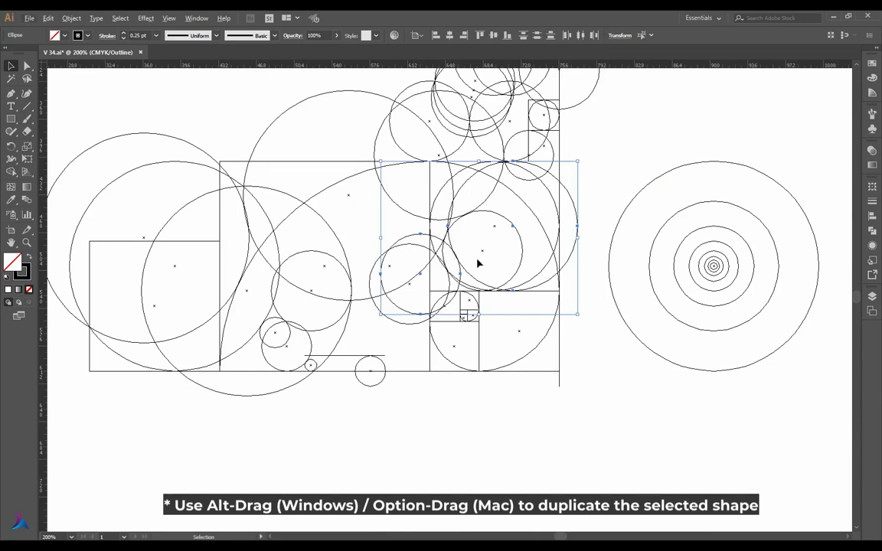
scroll(490, 299, down, 1)
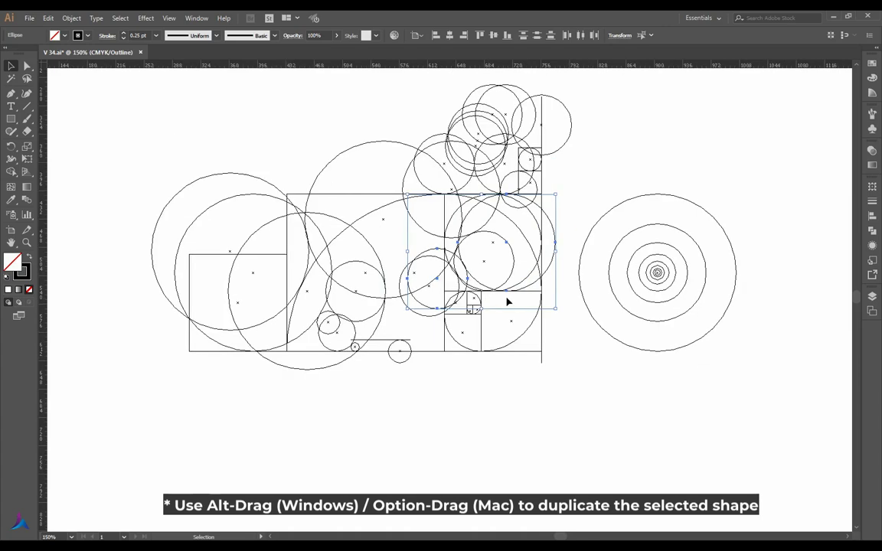
scroll(455, 307, up, 2)
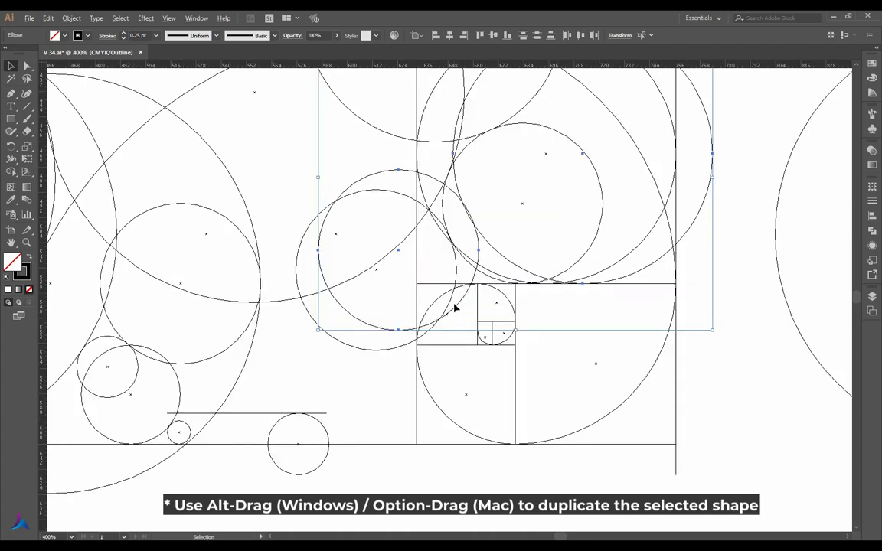
scroll(455, 307, up, 2)
scroll(455, 307, down, 1)
scroll(451, 292, down, 1)
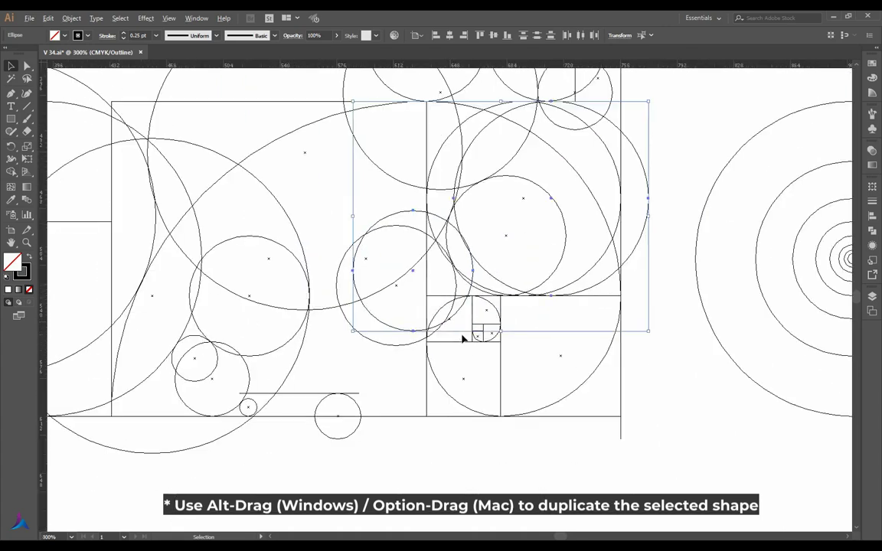
scroll(465, 338, down, 1)
click(600, 365)
scroll(571, 364, down, 1)
scroll(572, 364, down, 1)
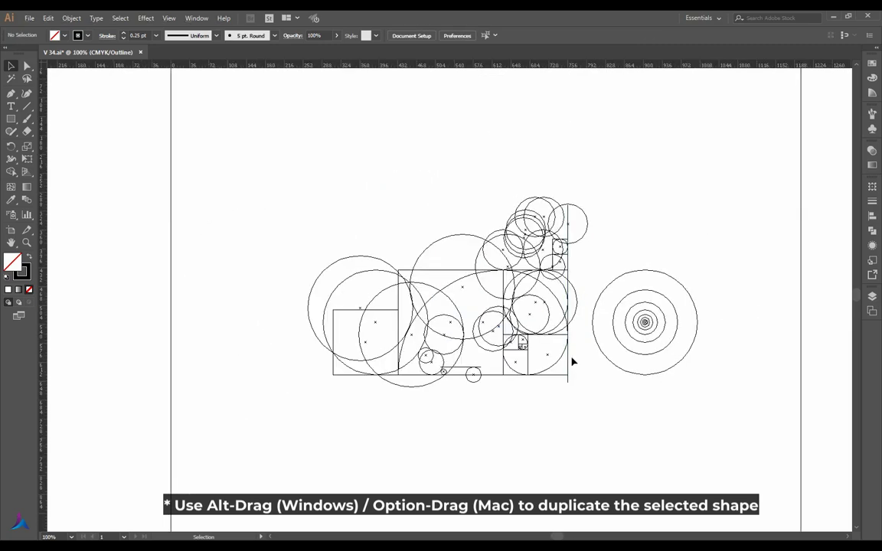
scroll(571, 364, up, 1)
scroll(573, 362, up, 1)
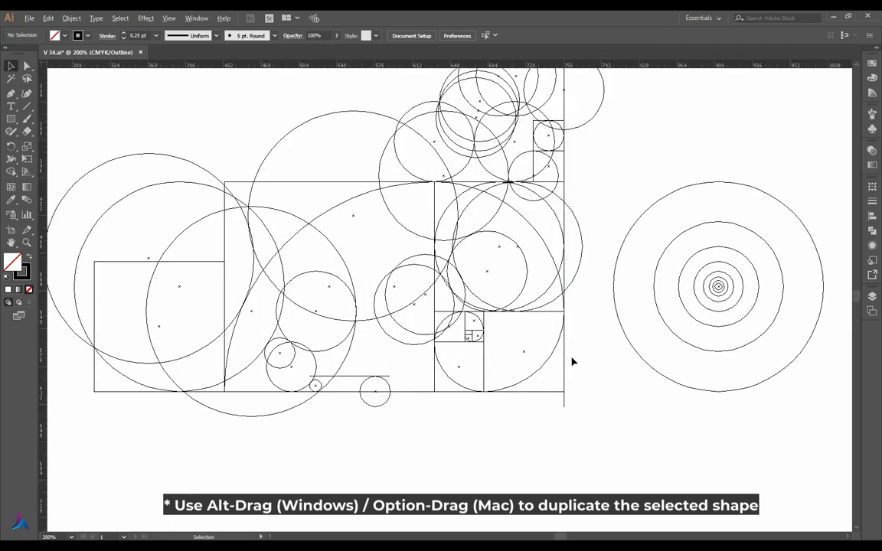
- Copy a concentric circle onto the spiral squares, replacing a misplaced first copy
scroll(573, 362, up, 1)
drag(785, 217, 392, 292)
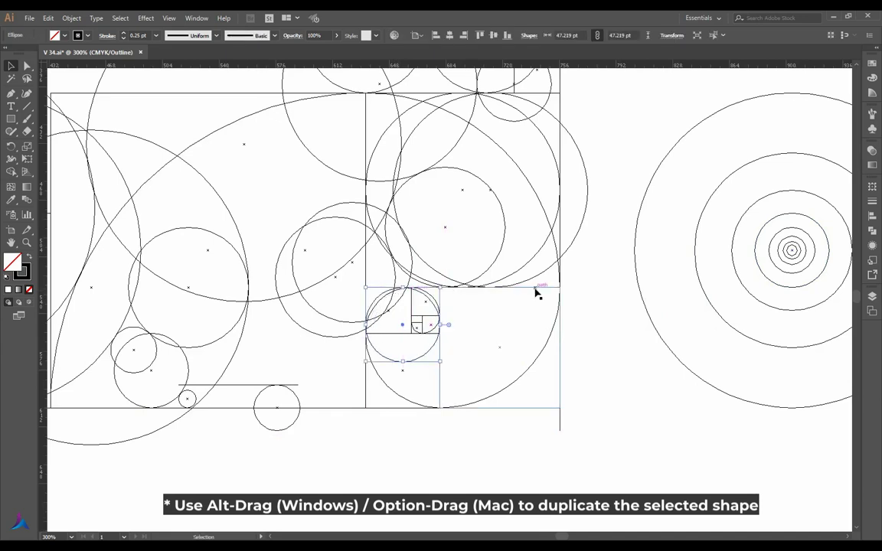
key(Delete)
mouse_move(799, 232)
mouse_down()
mouse_move(394, 291)
mouse_move(407, 288)
mouse_up()
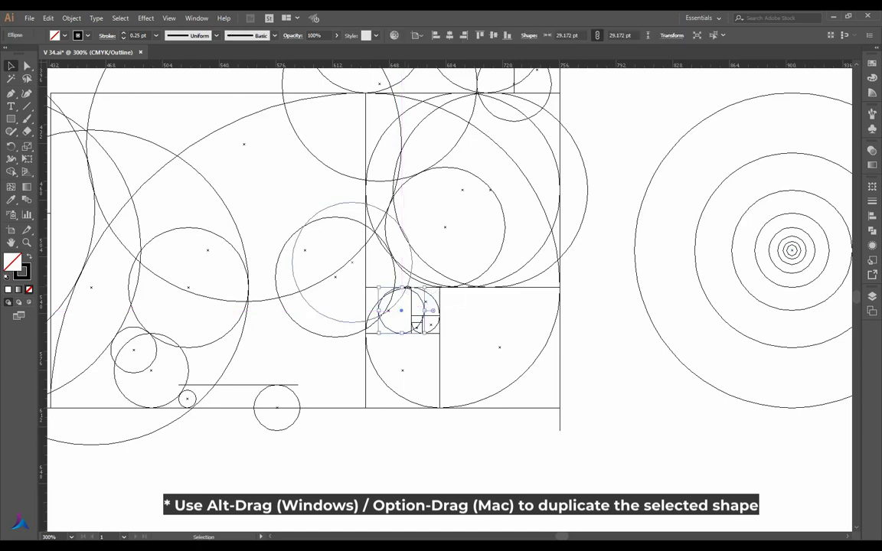
click(600, 311)
scroll(578, 349, down, 1)
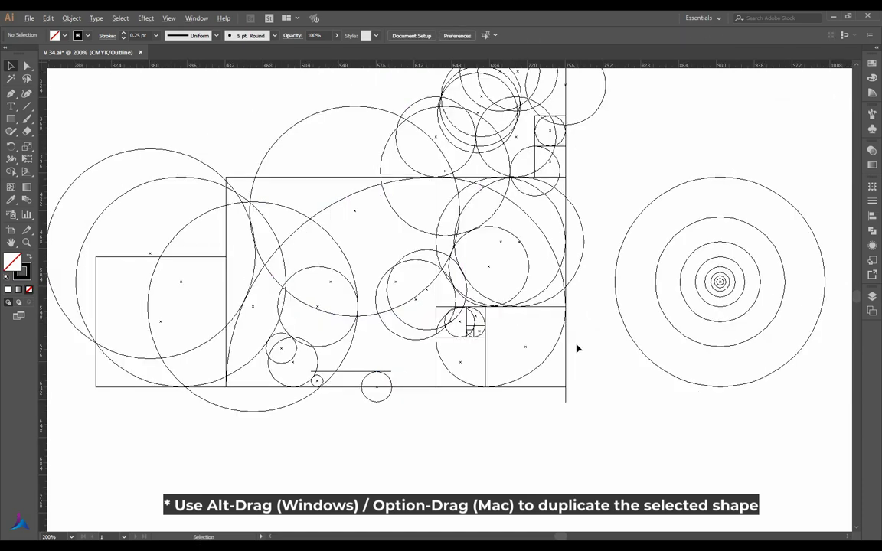
- Remove the unwanted small circle from the spiral squares
click(451, 337)
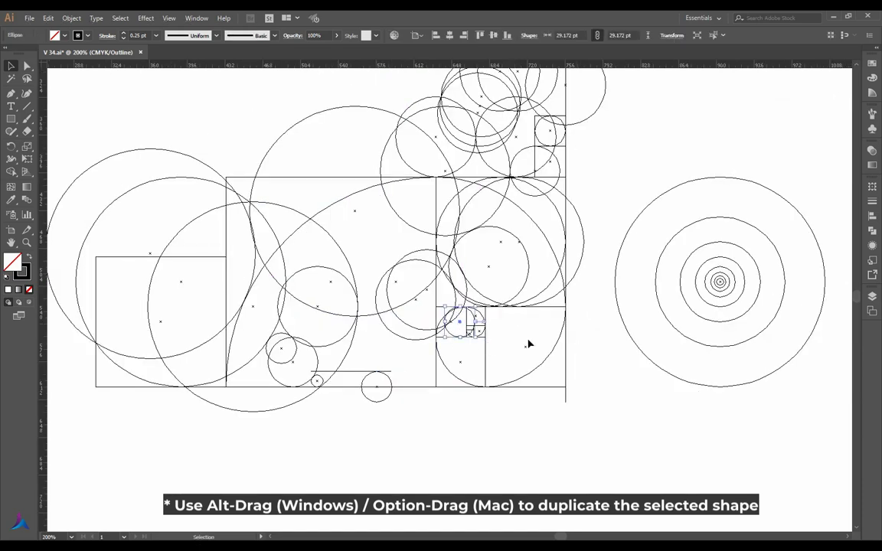
key(Delete)
scroll(529, 344, up, 1)
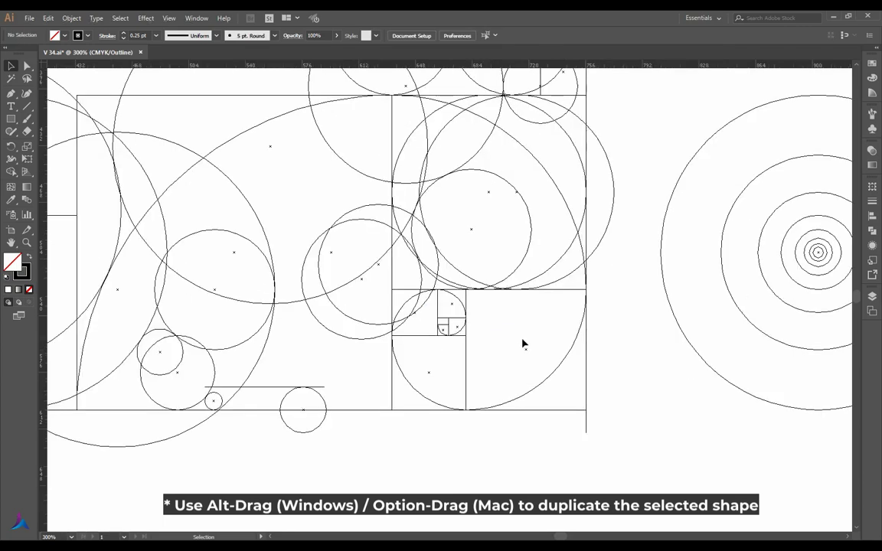
key(ctrl+z)
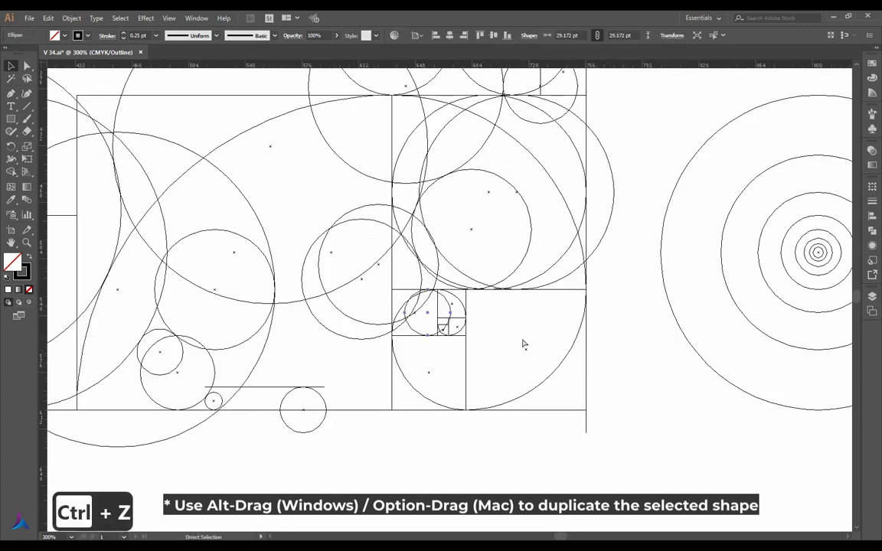
scroll(443, 315, up, 2)
scroll(458, 280, up, 1)
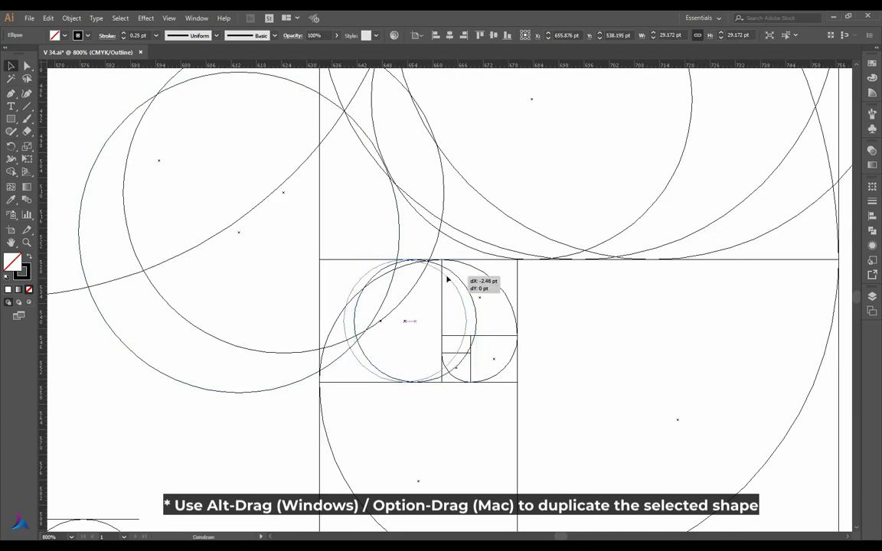
key(Delete)
scroll(448, 281, down, 4)
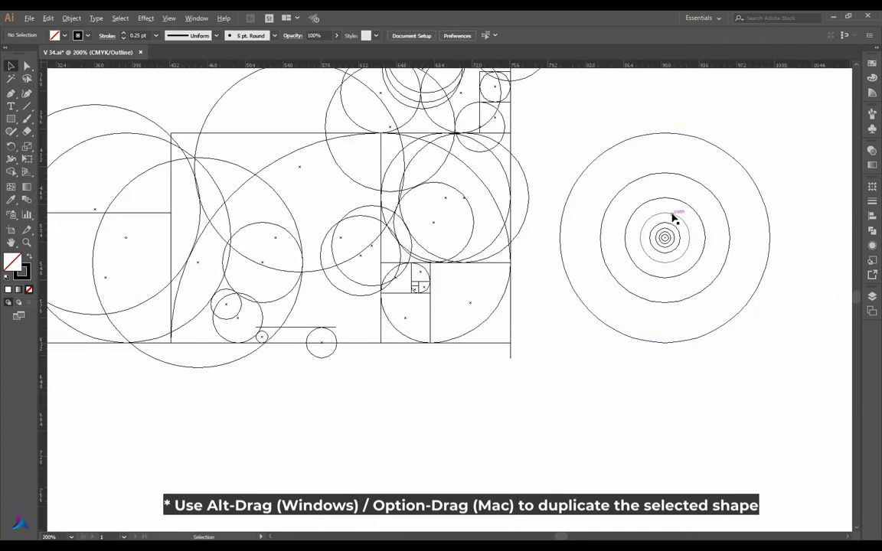
- Copy a small concentric circle leftward toward the tiniest spiral squares
mouse_move(473, 245)
mouse_down()
mouse_move(419, 269)
mouse_move(427, 246)
mouse_up()
scroll(376, 280, up, 4)
scroll(430, 261, up, 1)
click(414, 246)
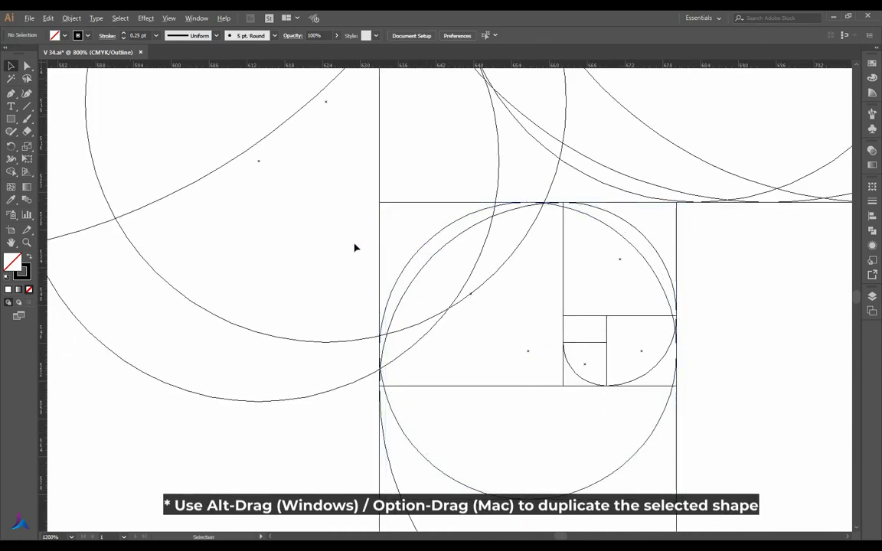
scroll(354, 247, down, 2)
scroll(355, 247, down, 1)
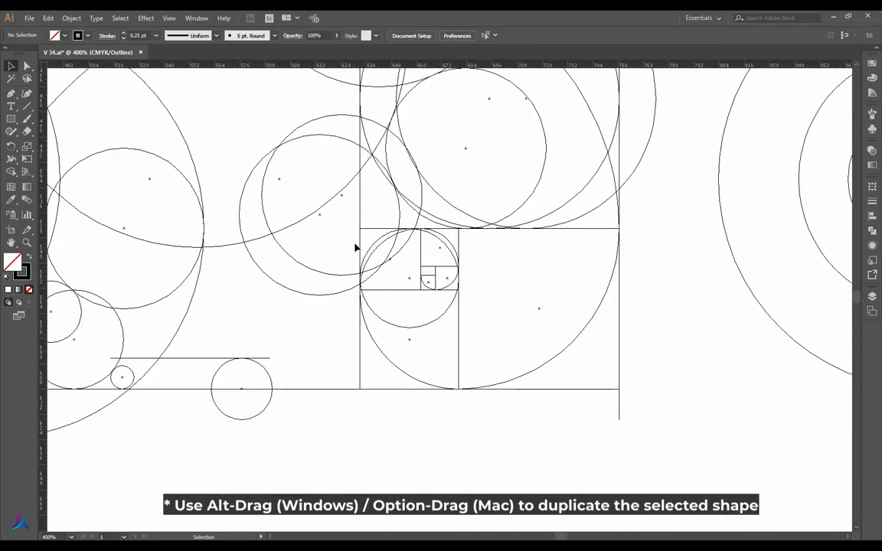
scroll(355, 247, down, 1)
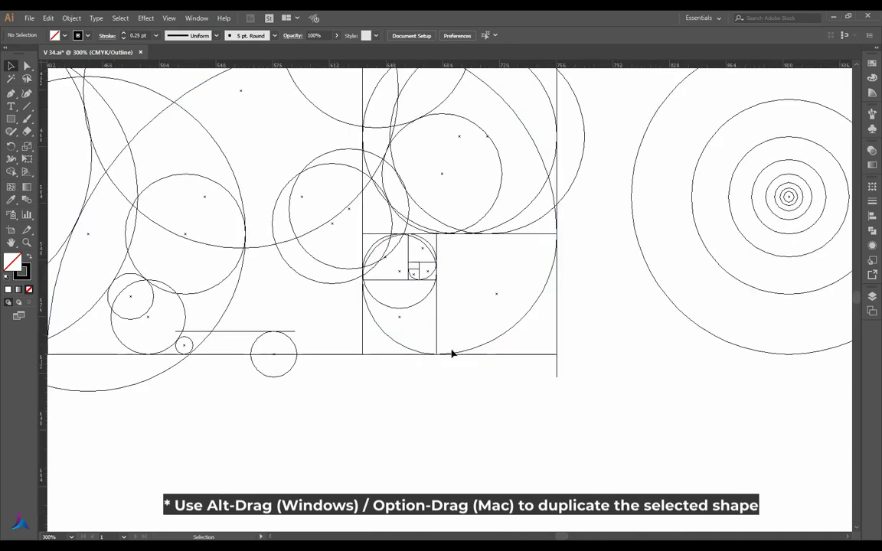
scroll(472, 419, up, 1)
scroll(473, 420, down, 1)
scroll(428, 311, up, 3)
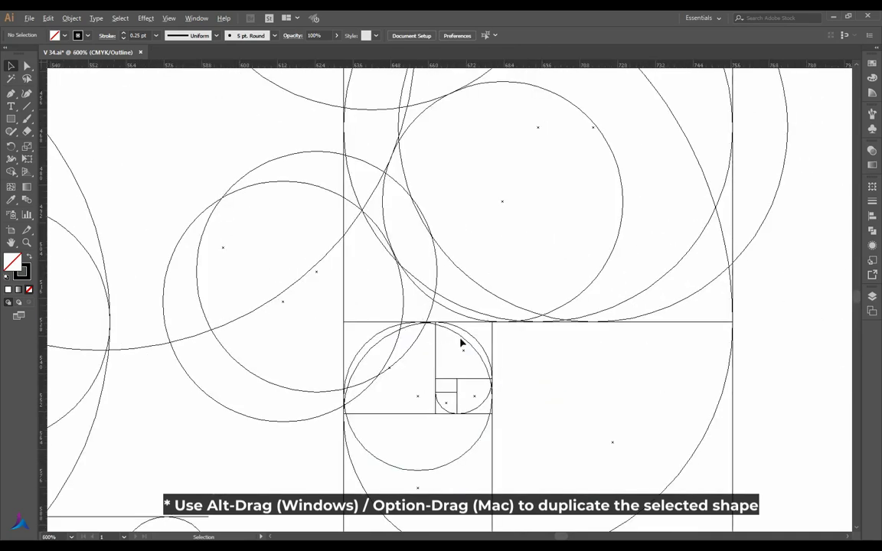
- Fit another circle copy inside the smallest spiral square
drag(468, 341, 489, 322)
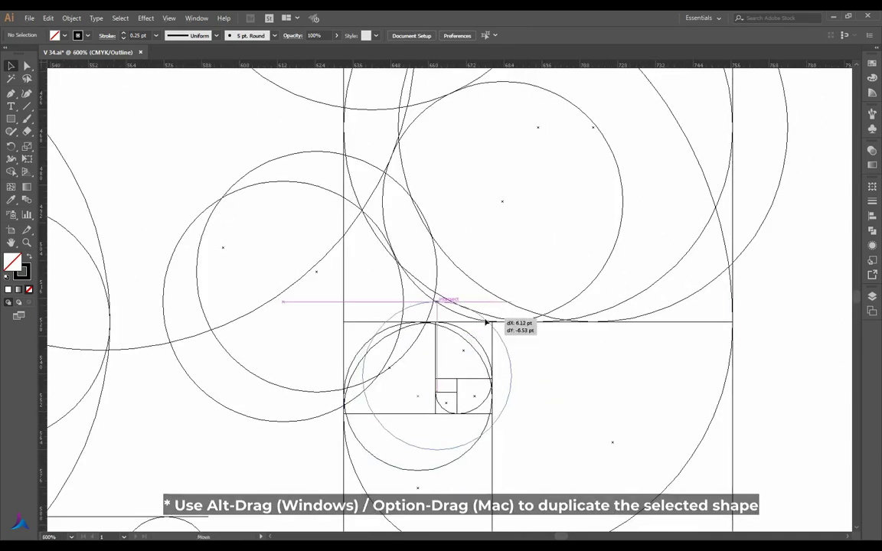
click(595, 367)
scroll(589, 388, down, 3)
scroll(562, 382, down, 2)
scroll(592, 326, down, 1)
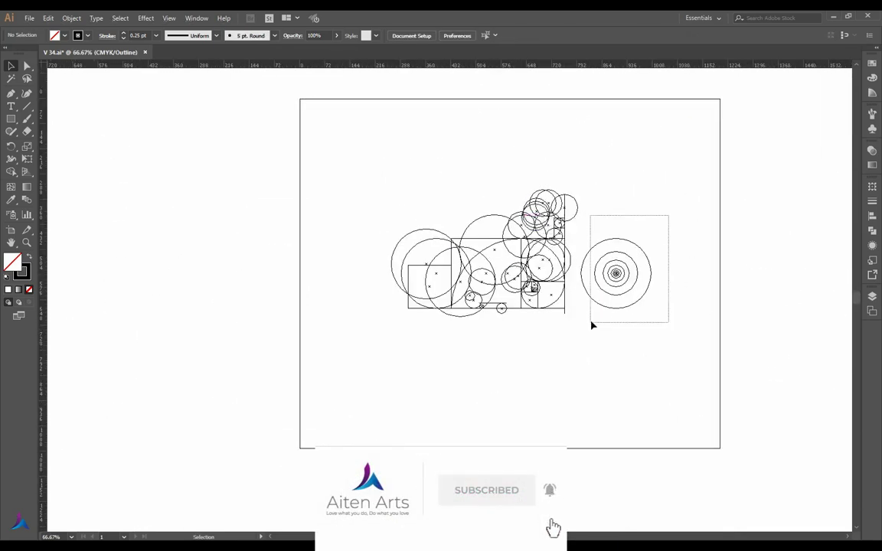
- Move the concentric circle set off to the right, away from the grid
drag(617, 274, 714, 273)
drag(614, 248, 331, 342)
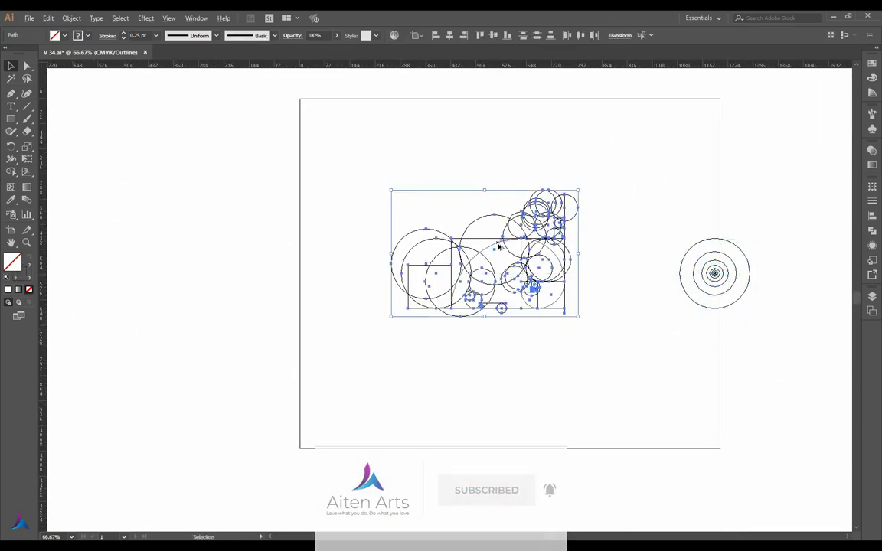
drag(498, 247, 191, 217)
scroll(524, 256, up, 2)
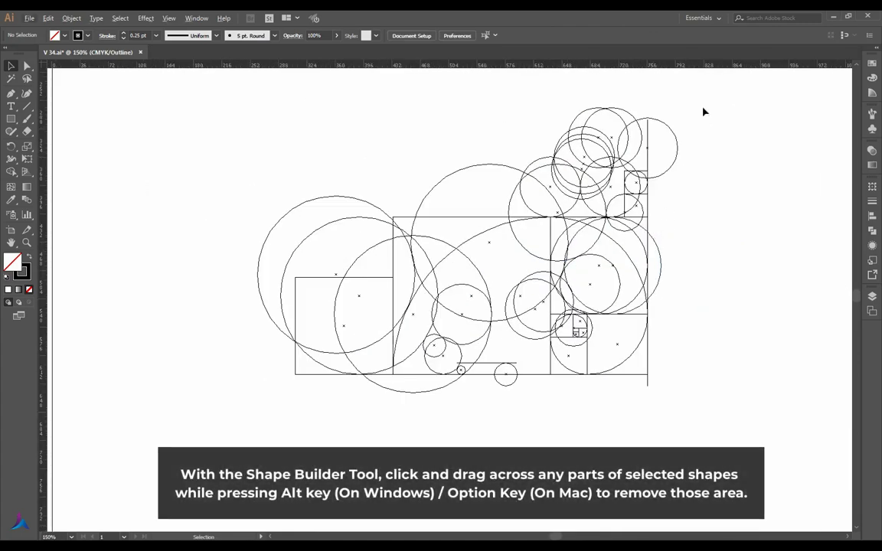
- Select all grid shapes and erase the large left circle region with Shape Builder
drag(704, 112, 178, 433)
click(12, 174)
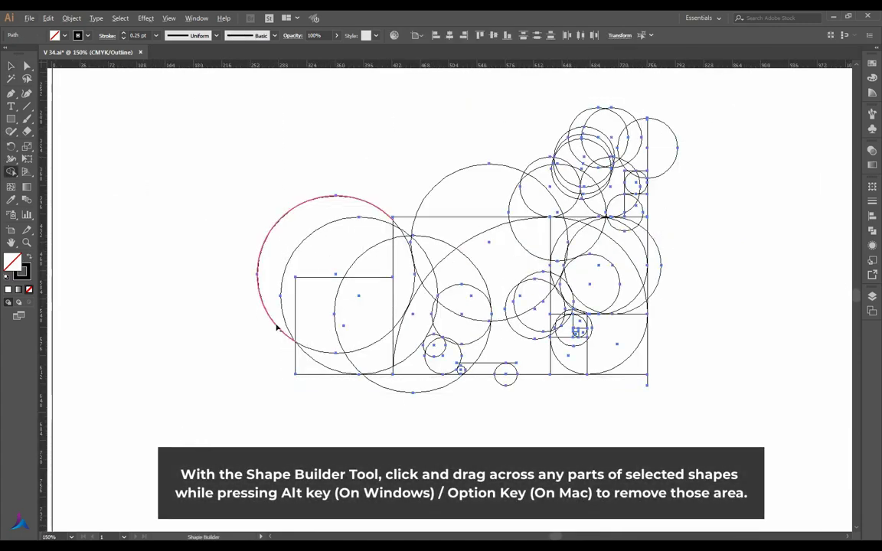
mouse_move(265, 331)
mouse_down()
mouse_move(432, 234)
mouse_move(411, 250)
mouse_up()
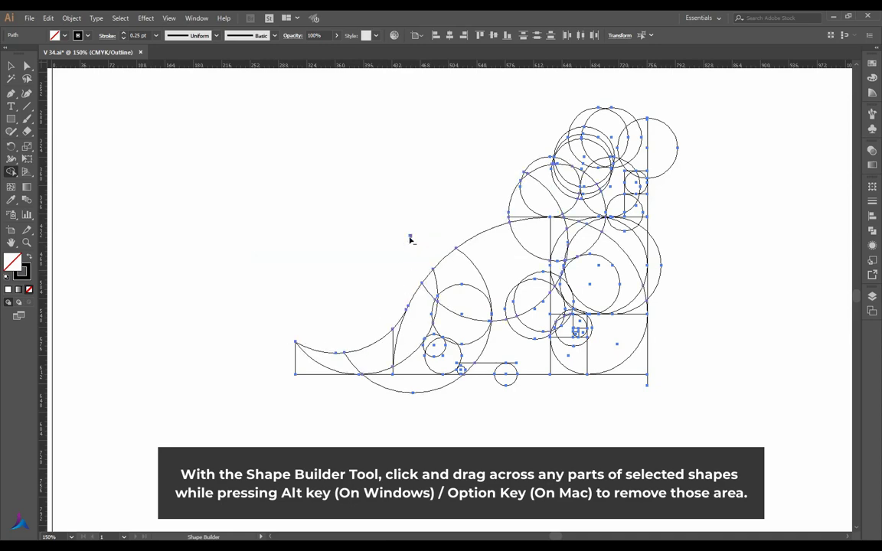
- Remove the leftover areas beside the tail curve and the small circle at its base
drag(396, 401, 396, 400)
scroll(355, 388, up, 4)
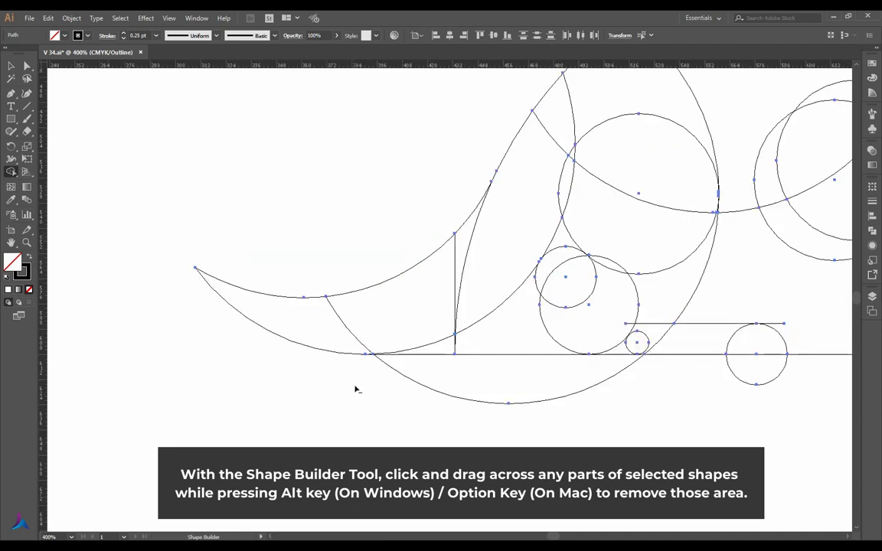
scroll(98, 204, up, 5)
scroll(99, 208, down, 5)
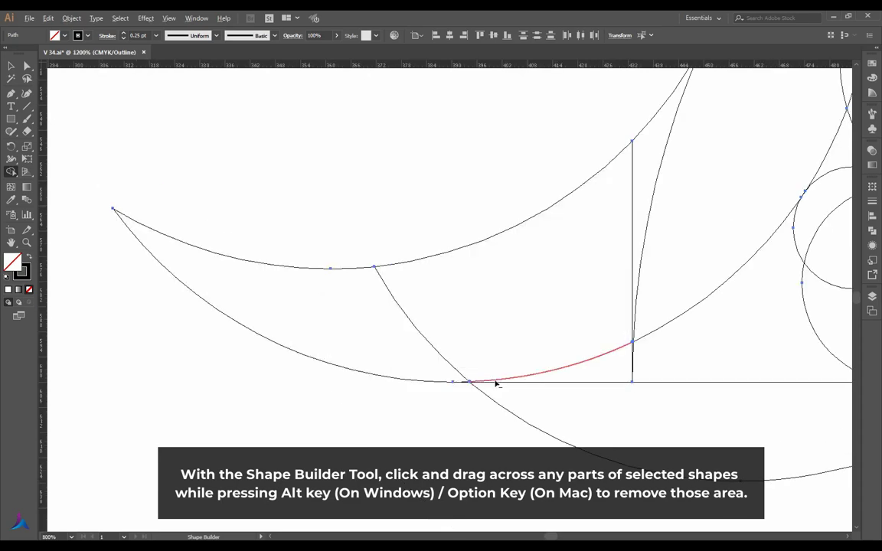
scroll(497, 382, up, 5)
scroll(418, 385, down, 5)
scroll(536, 344, up, 3)
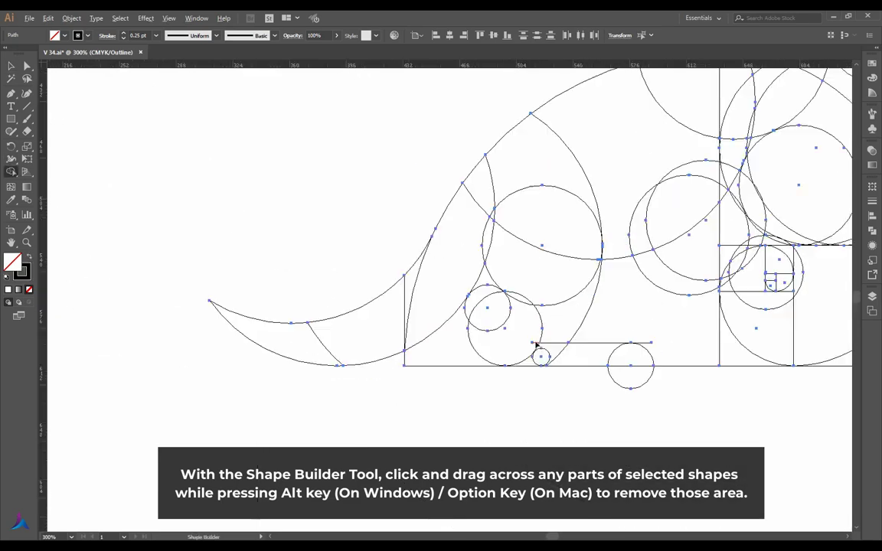
mouse_move(517, 330)
mouse_down()
mouse_move(500, 307)
mouse_move(474, 304)
mouse_move(396, 369)
mouse_up()
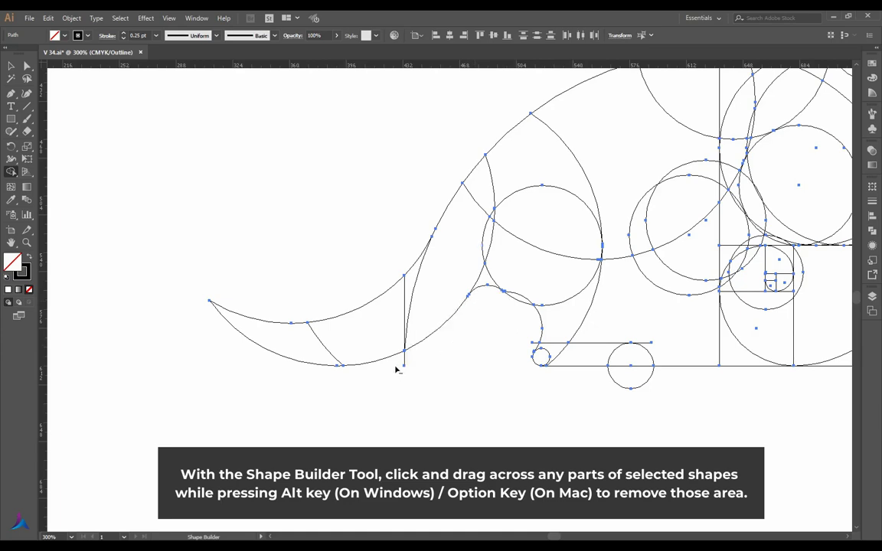
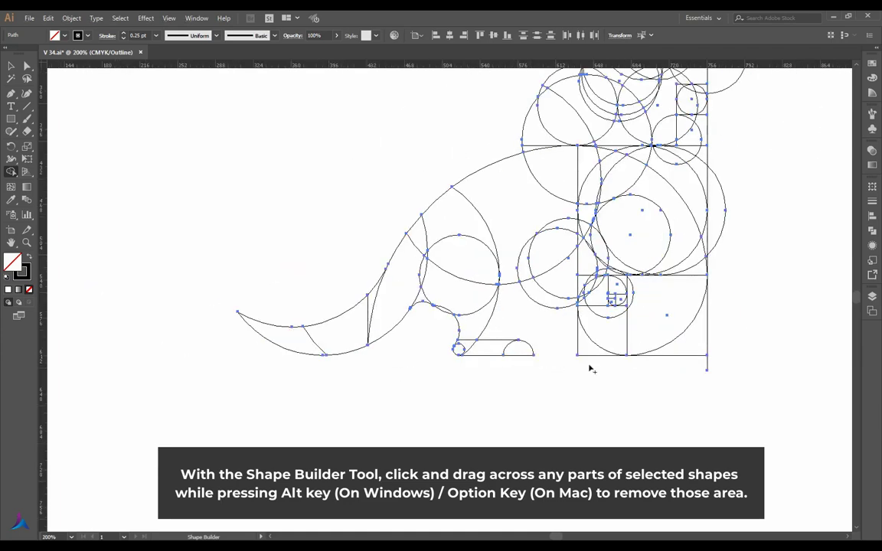
- Erase a short stray edge with Shape Builder, zoom out, then undo that piece removal
scroll(471, 373, down, 1)
scroll(588, 274, up, 3)
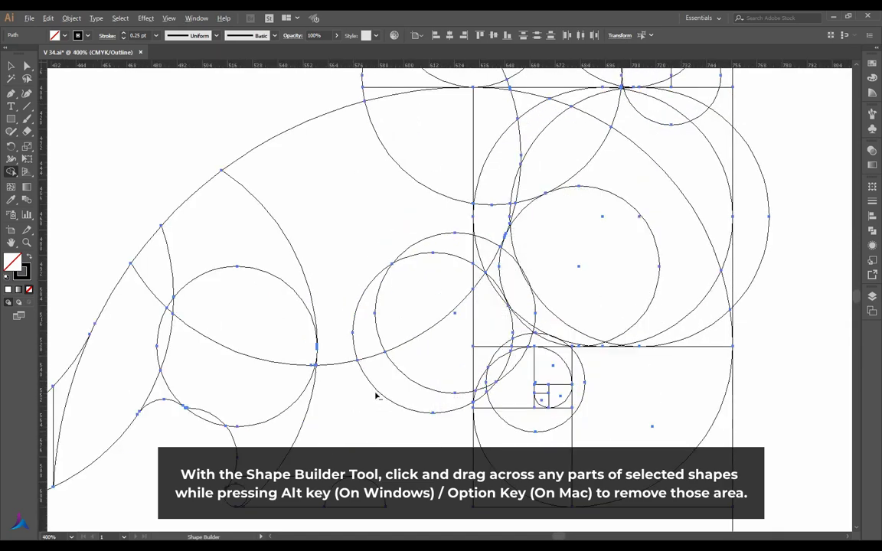
drag(361, 396, 431, 363)
key(ctrl+minus)
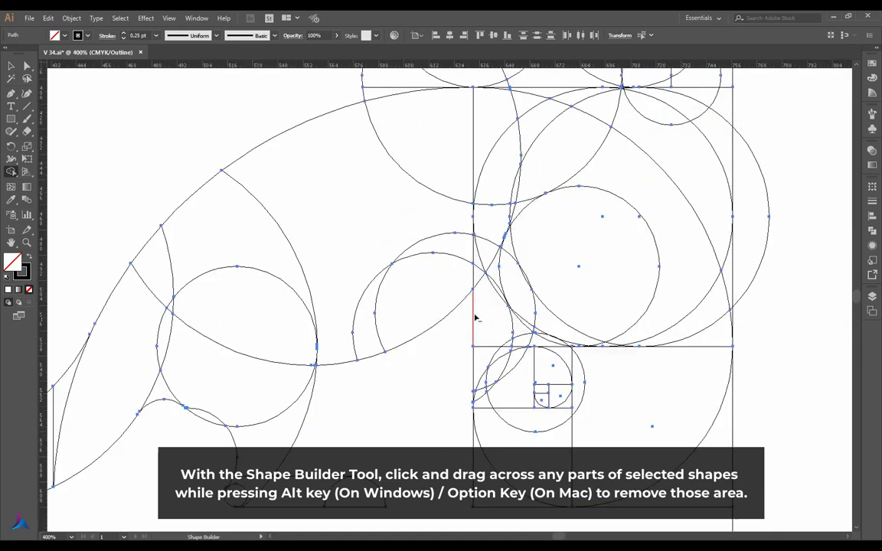
key(ctrl+minus)
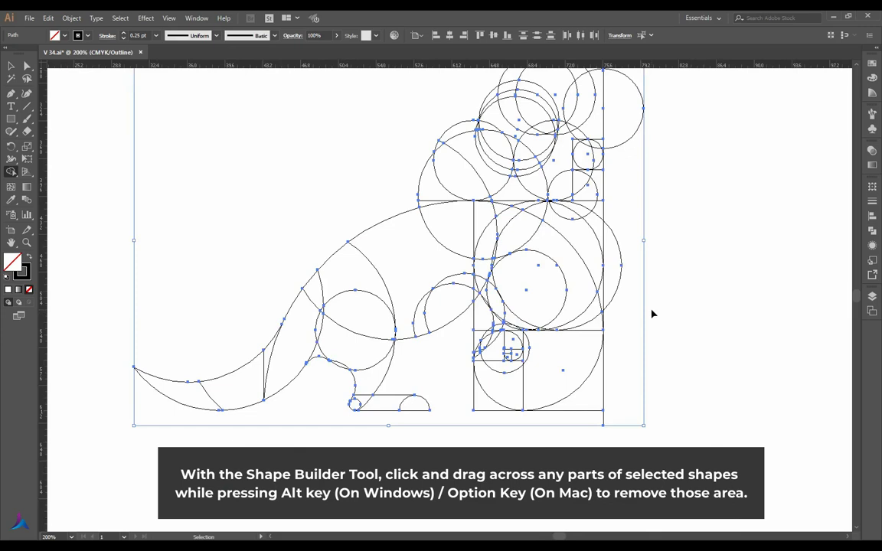
key(ctrl+z)
- With the Selection tool, deselect everything and nudge a construction circle slightly into place
key(v)
click(376, 372)
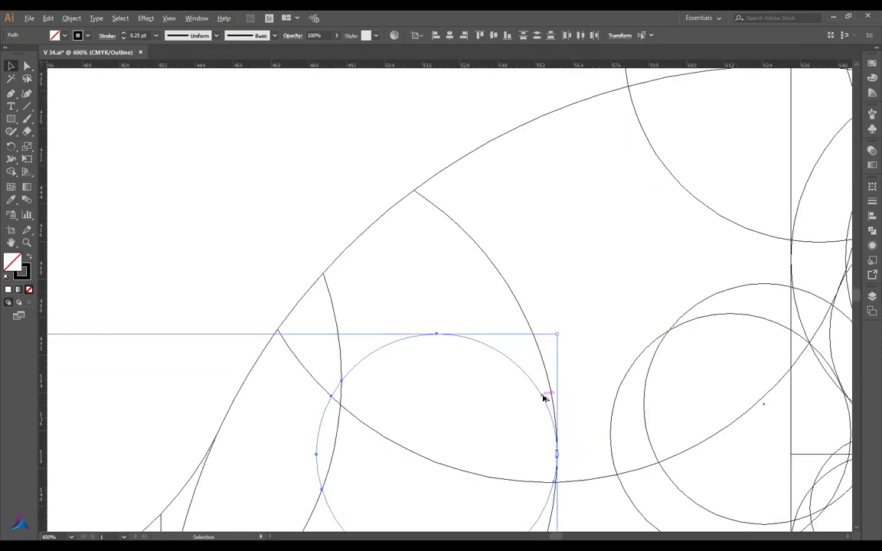
drag(543, 399, 551, 421)
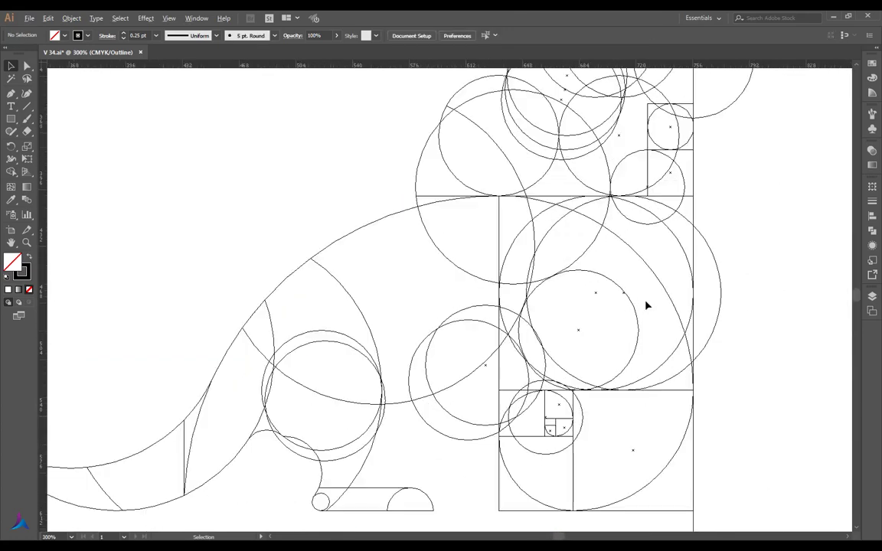
- Move the large body circle straight down about 11.46 pt to meet the vertical line
click(503, 324)
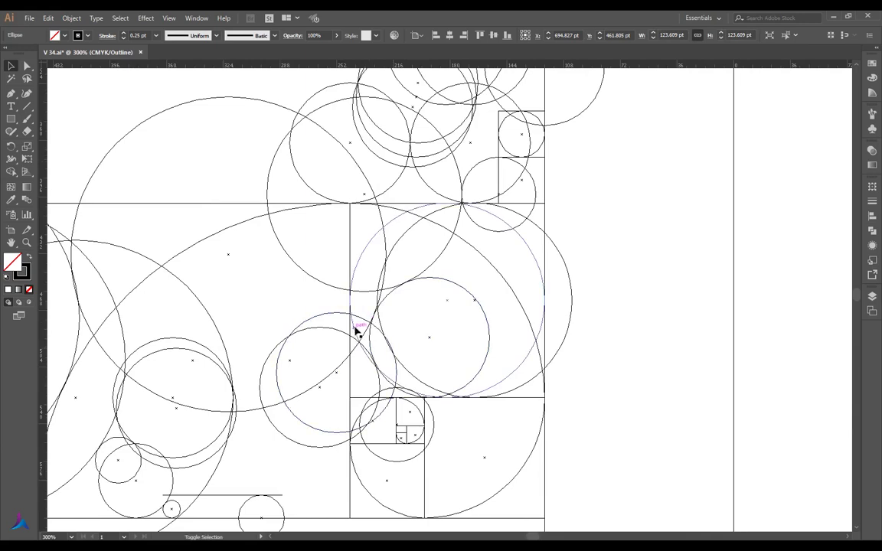
scroll(358, 332, up, 3)
scroll(380, 306, up, 2)
drag(380, 310, 380, 389)
scroll(393, 335, down, 4)
scroll(404, 334, down, 3)
- Select all construction paths and use Shape Builder to delete the unwanted region beside the body
drag(787, 242, 531, 415)
key(shift+m)
scroll(612, 360, up, 3)
scroll(559, 383, up, 3)
scroll(536, 383, up, 2)
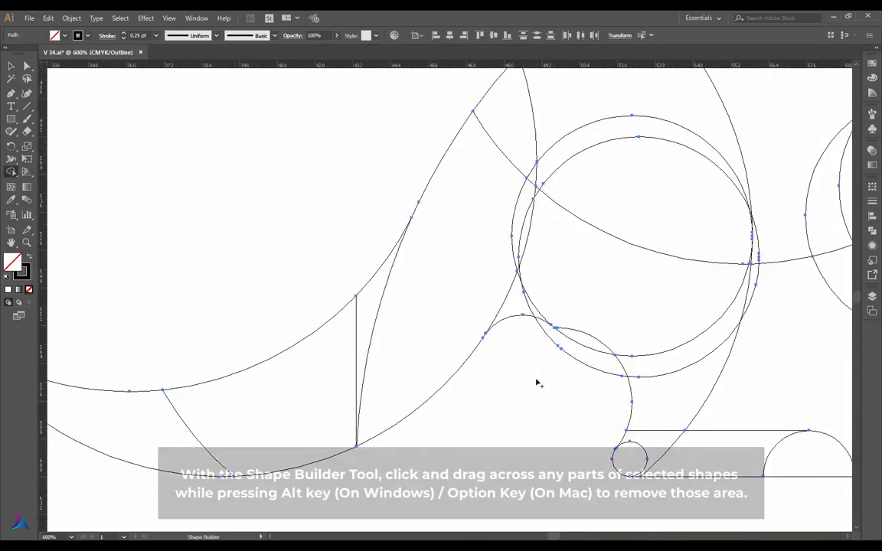
scroll(490, 348, down, 3)
scroll(537, 344, up, 3)
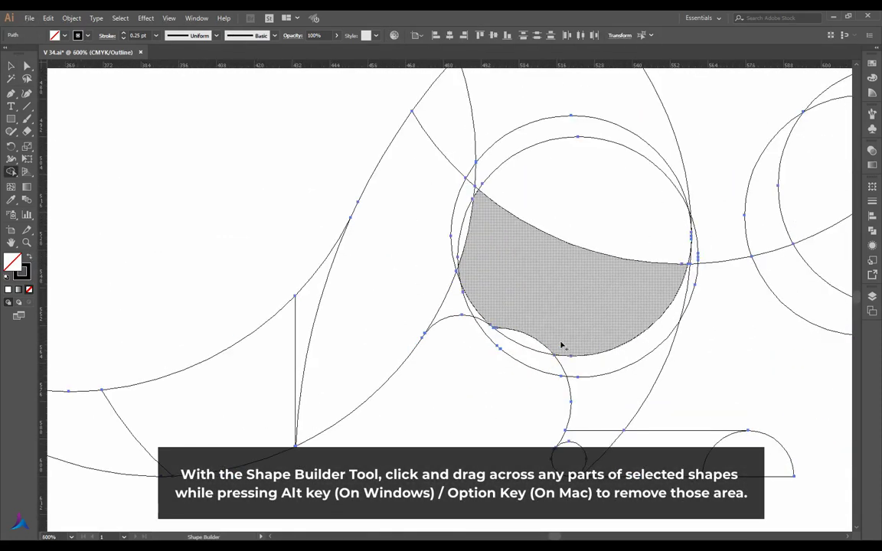
scroll(460, 373, down, 3)
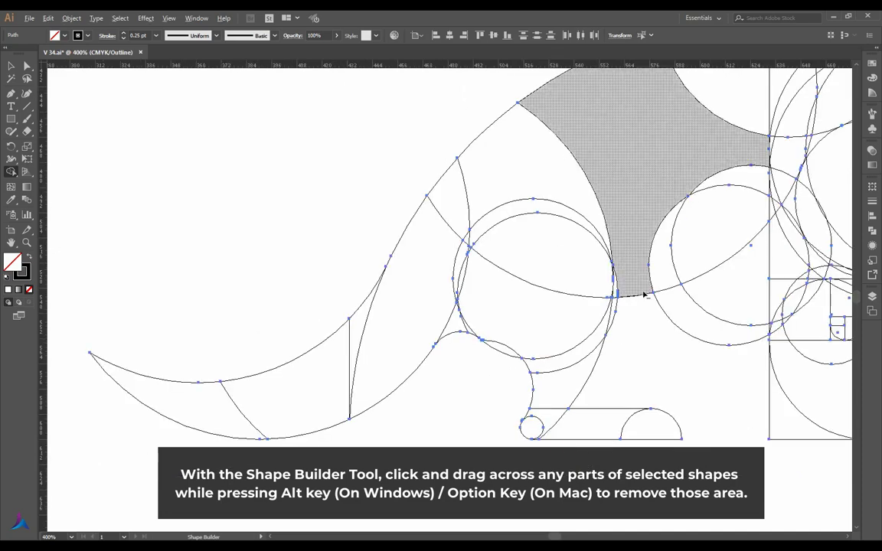
scroll(579, 362, up, 4)
scroll(574, 281, up, 2)
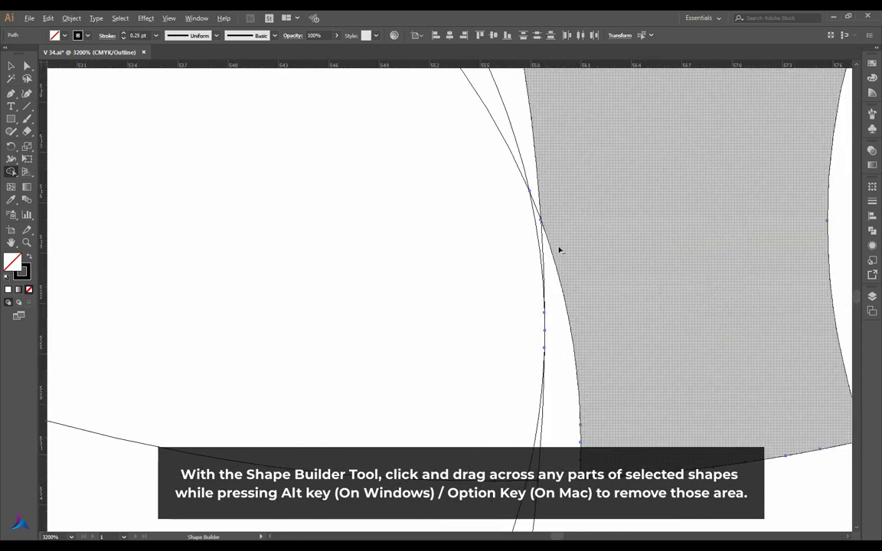
scroll(559, 248, up, 2)
scroll(543, 242, down, 8)
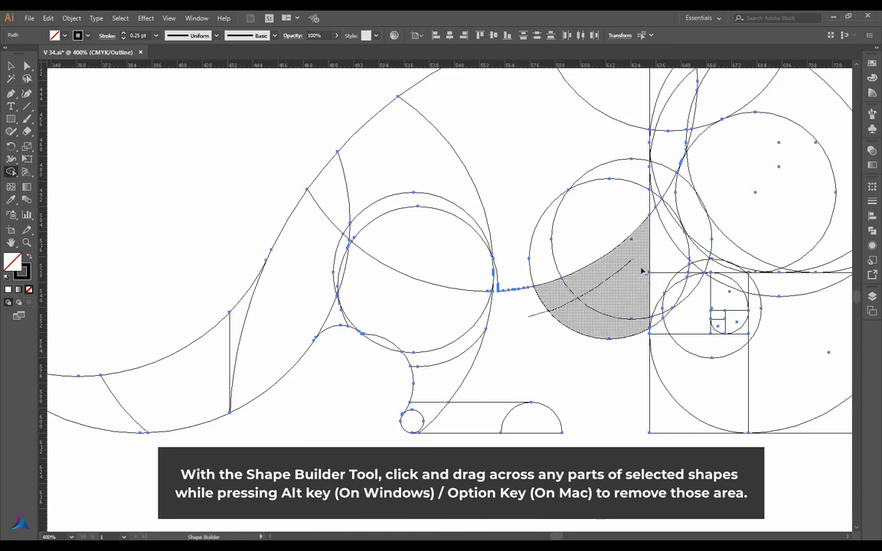
scroll(640, 232, down, 3)
scroll(473, 330, up, 4)
scroll(516, 307, up, 2)
drag(515, 307, 506, 324)
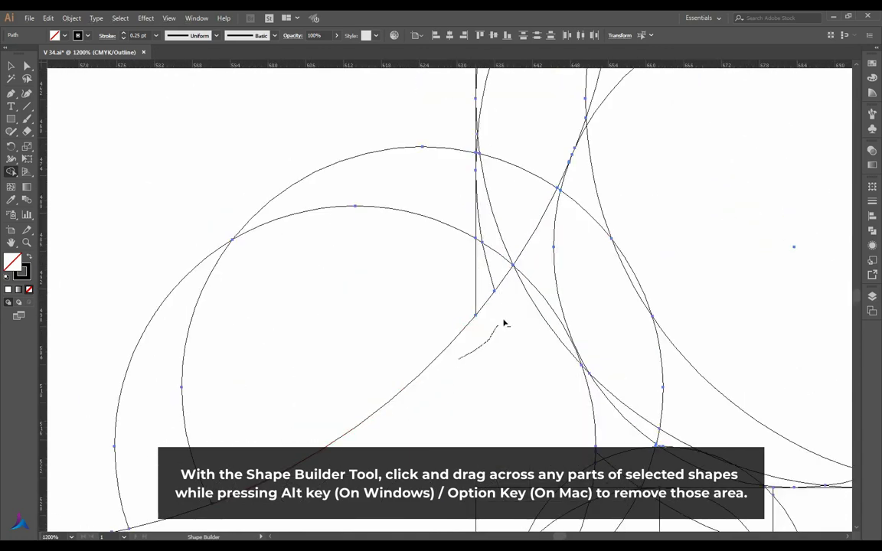
- Delete the unwanted region left of the small circle
scroll(481, 238, up, 1)
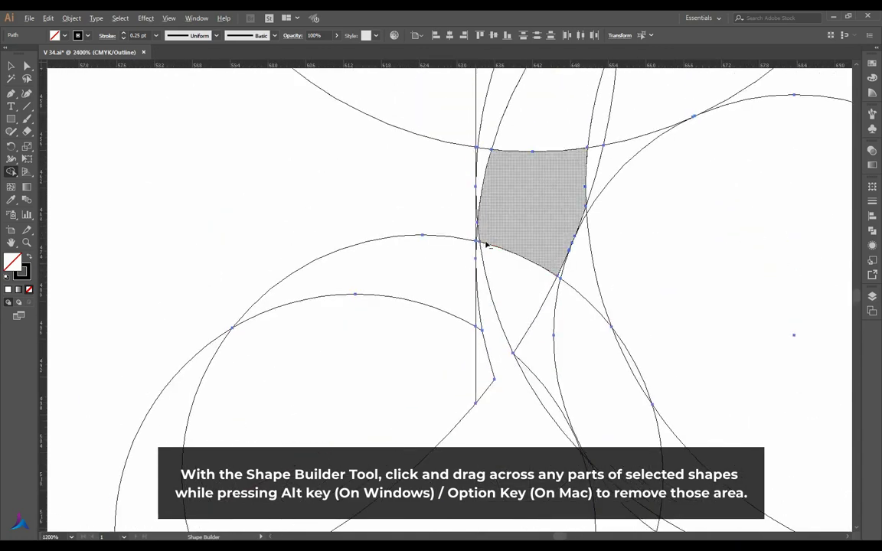
scroll(485, 243, up, 1)
scroll(483, 244, down, 4)
scroll(490, 338, up, 1)
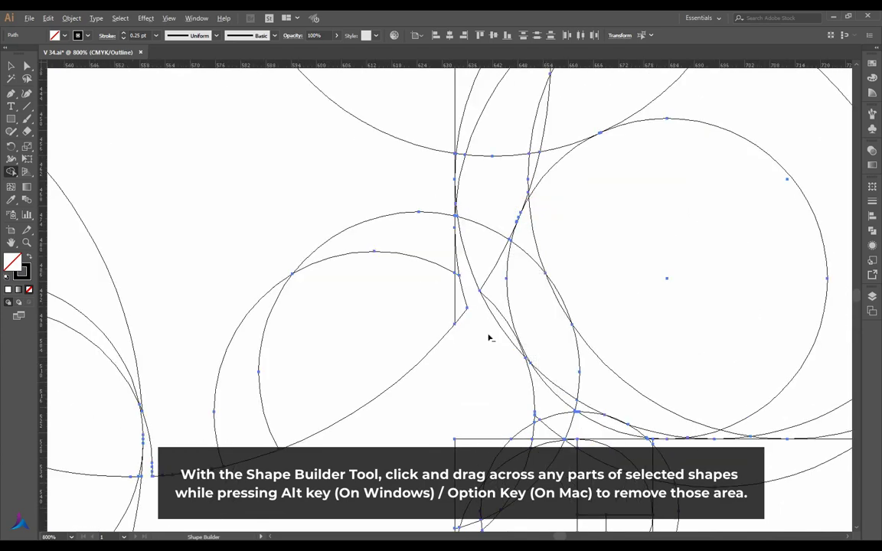
scroll(504, 334, down, 3)
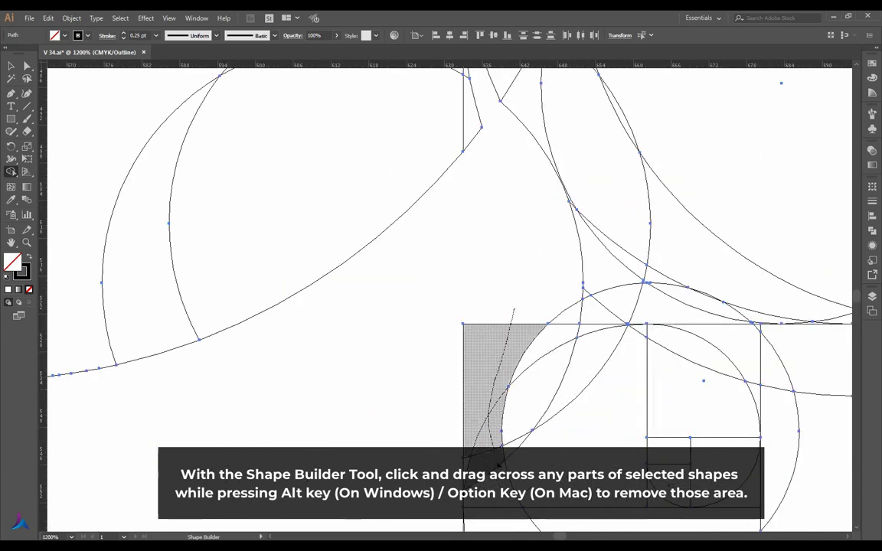
scroll(470, 363, up, 1)
drag(473, 373, 546, 198)
scroll(539, 339, up, 1)
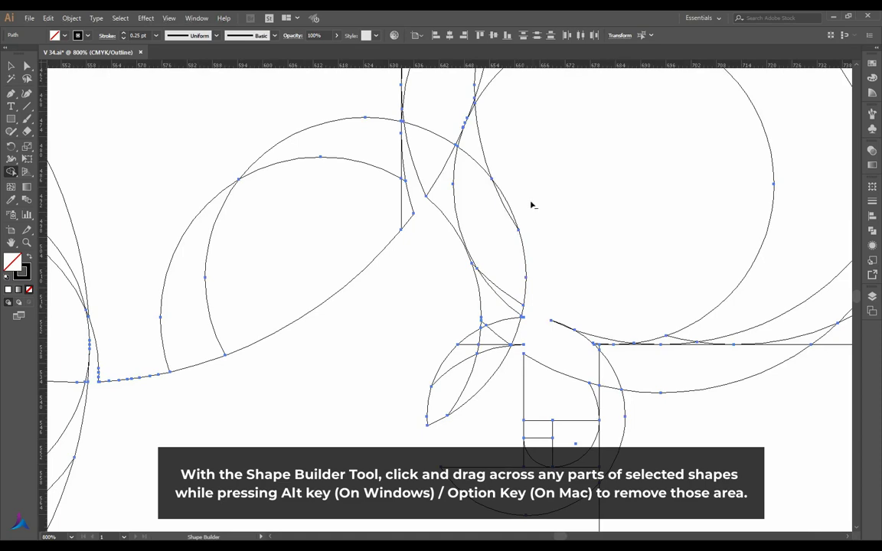
scroll(548, 260, down, 1)
scroll(548, 260, down, 1)
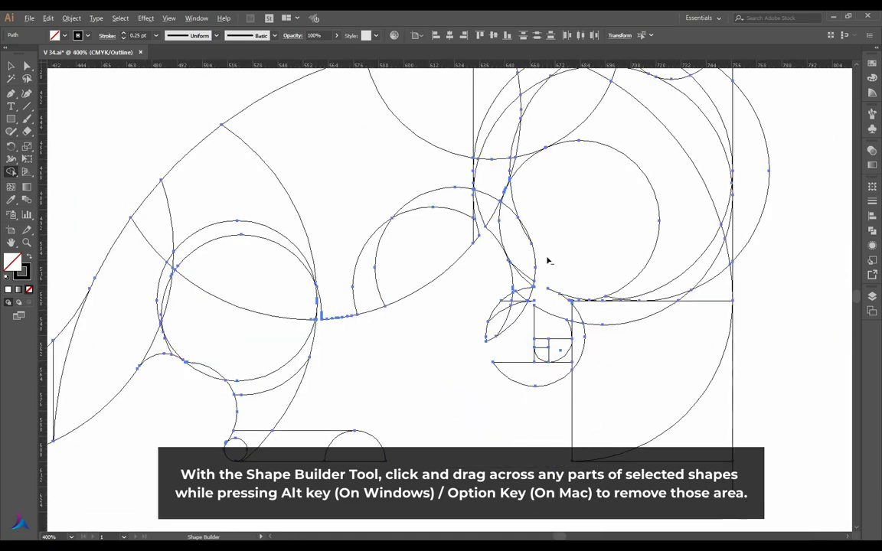
scroll(560, 192, down, 1)
- Delete the small circle and square pieces, chest arc, leaf, curved band and D-shaped regions
mouse_move(522, 351)
mouse_down()
mouse_move(541, 331)
mouse_move(553, 293)
mouse_move(554, 383)
mouse_up()
scroll(591, 342, down, 1)
scroll(651, 192, up, 1)
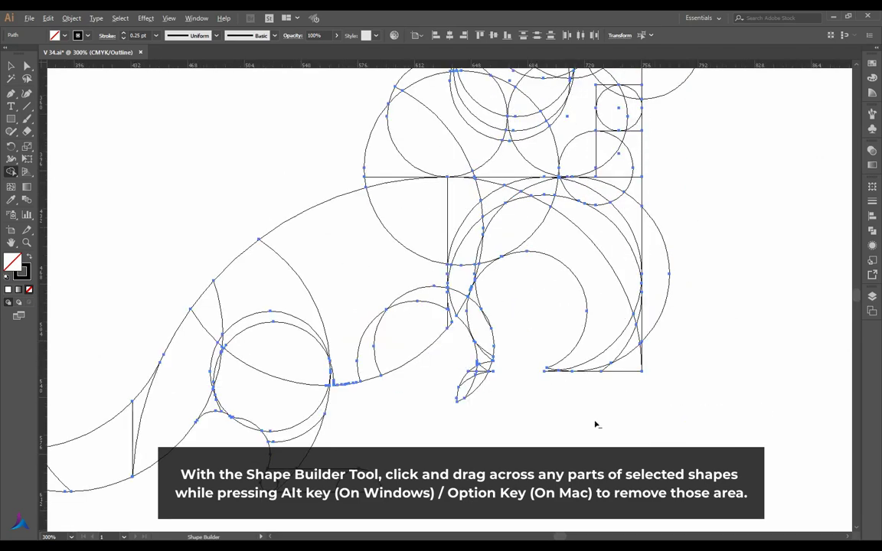
alt+click(557, 306)
scroll(606, 250, up, 1)
scroll(620, 232, up, 1)
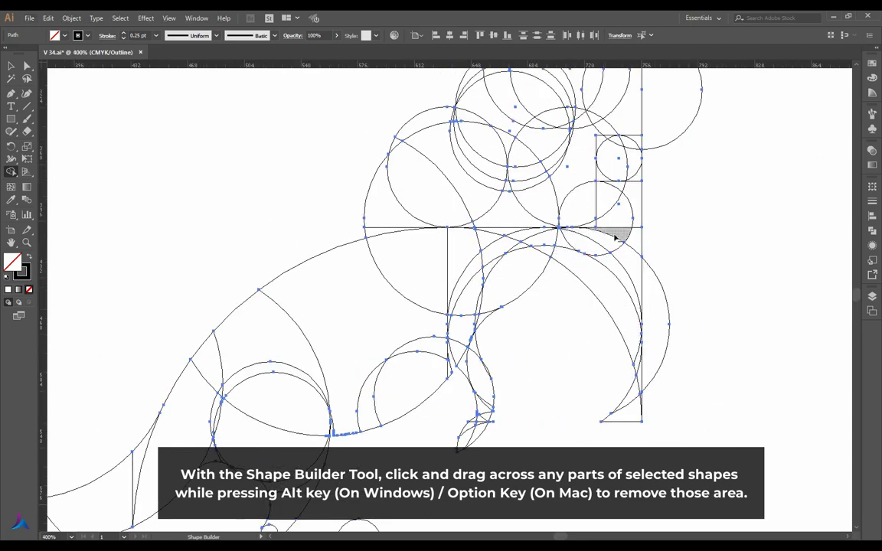
scroll(535, 299, up, 1)
drag(556, 221, 557, 226)
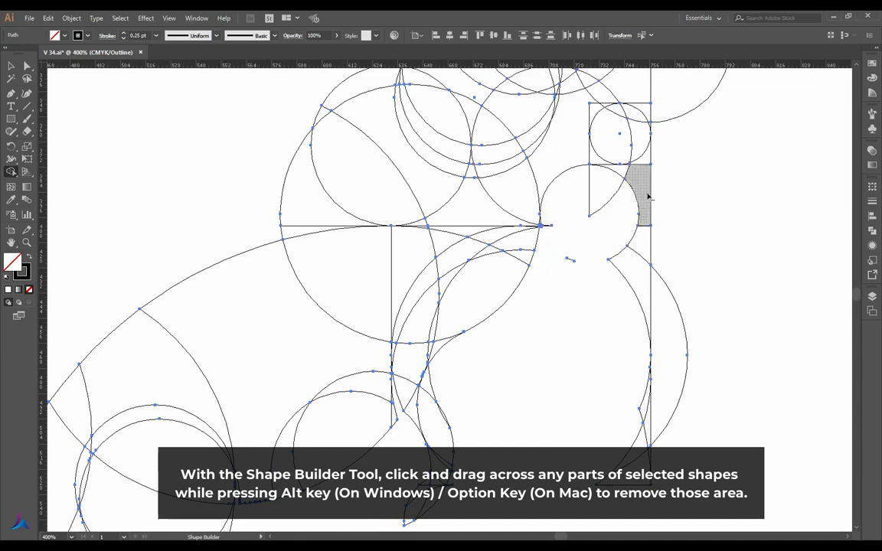
alt+click(643, 296)
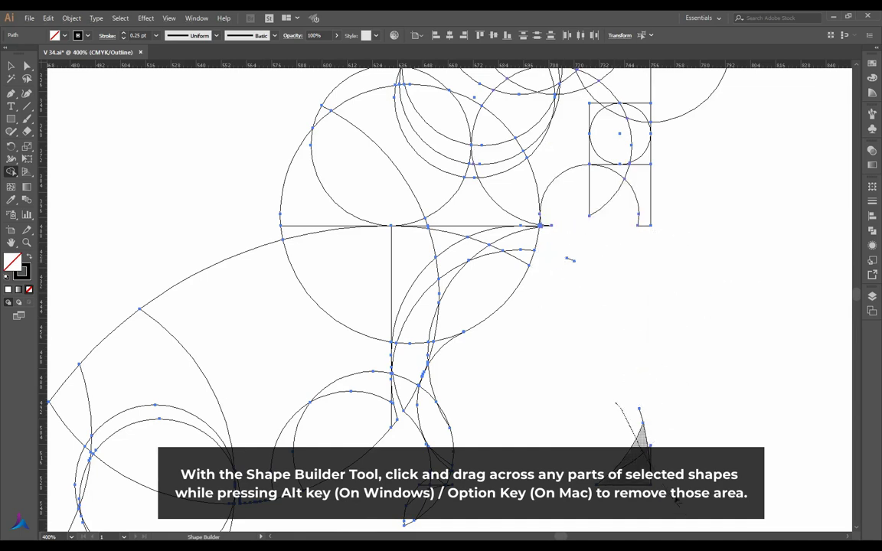
- Delete the right crescent, straight line and lens-shaped piece beside the head
scroll(570, 245, up, 3)
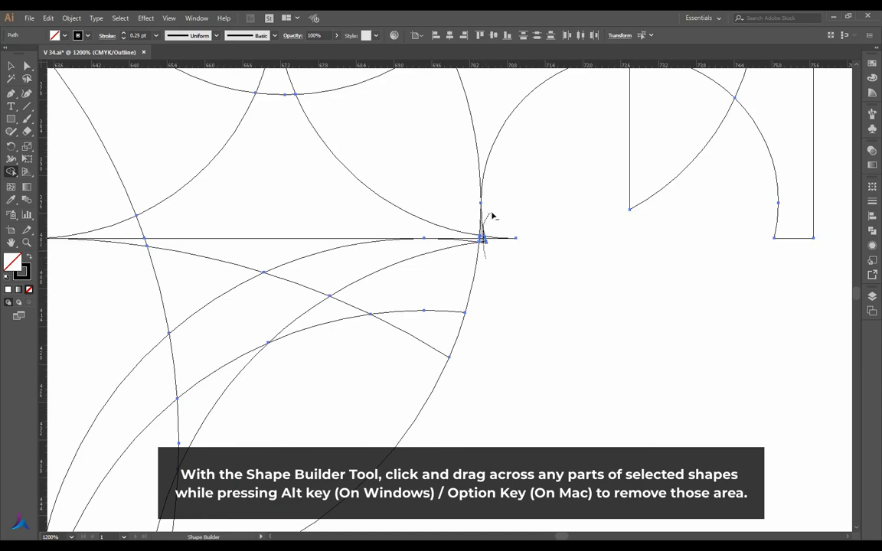
scroll(492, 217, down, 2)
scroll(514, 290, down, 1)
scroll(566, 231, down, 1)
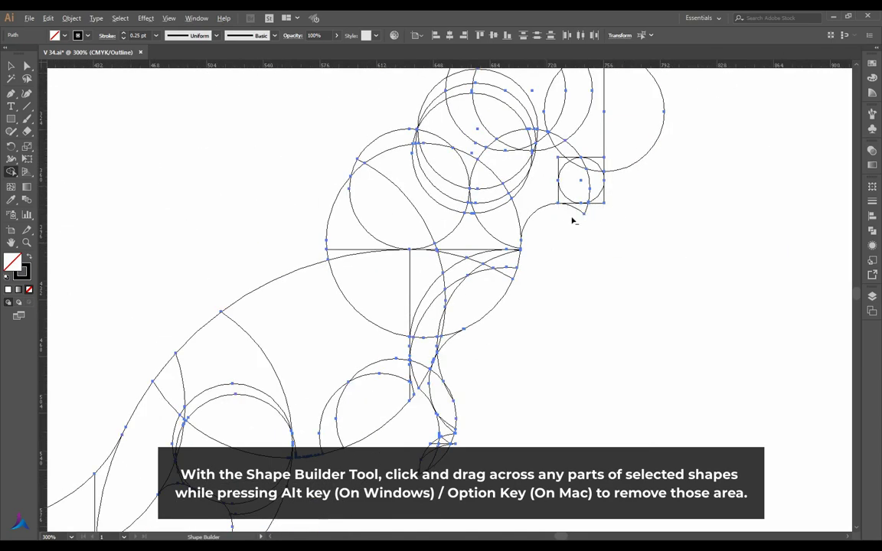
scroll(620, 183, up, 2)
scroll(576, 227, up, 3)
scroll(603, 144, down, 4)
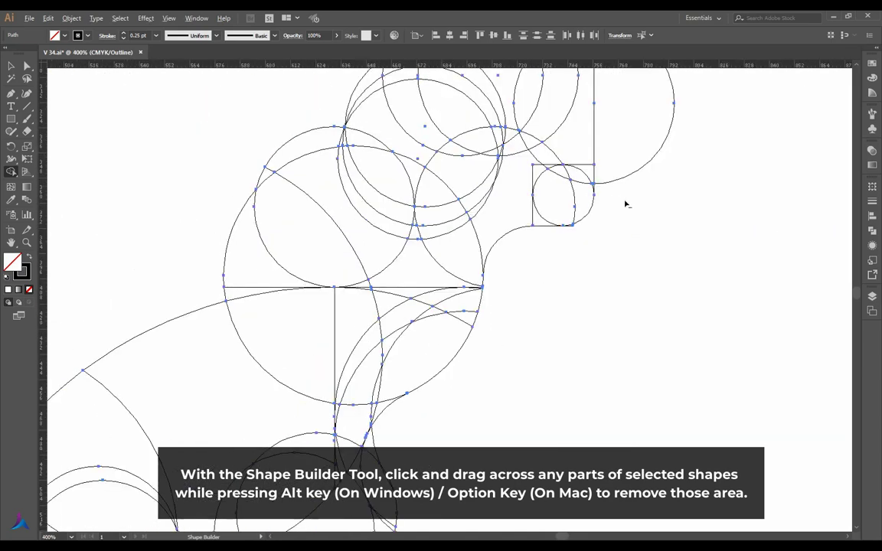
scroll(627, 201, up, 1)
scroll(613, 162, up, 1)
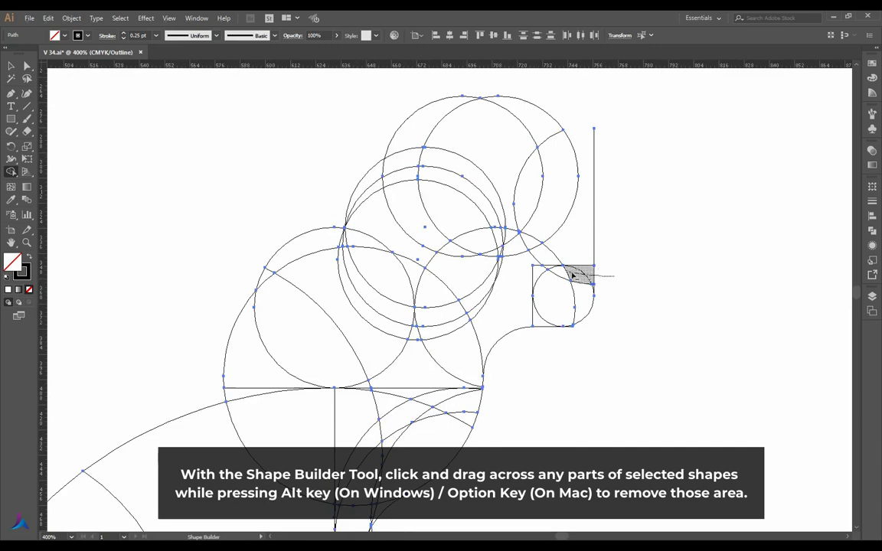
drag(573, 276, 581, 145)
scroll(475, 173, up, 2)
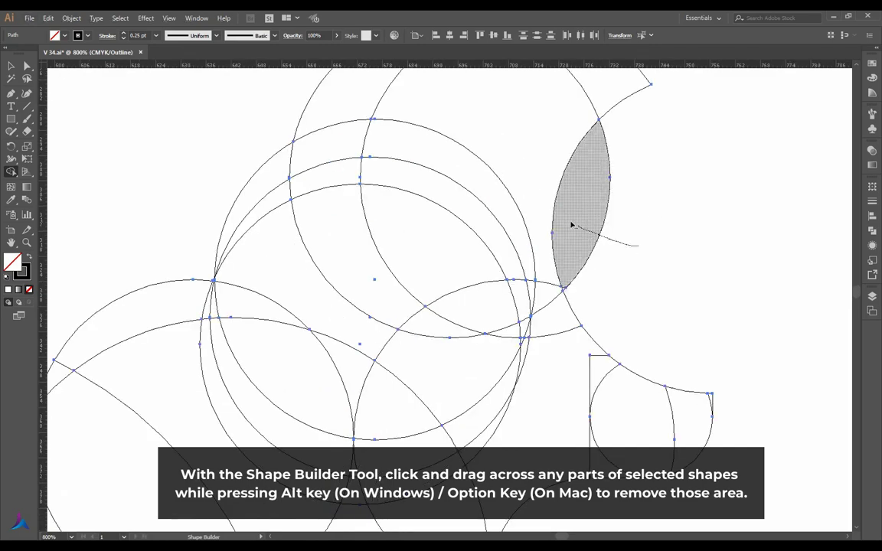
drag(572, 225, 521, 216)
scroll(536, 268, up, 2)
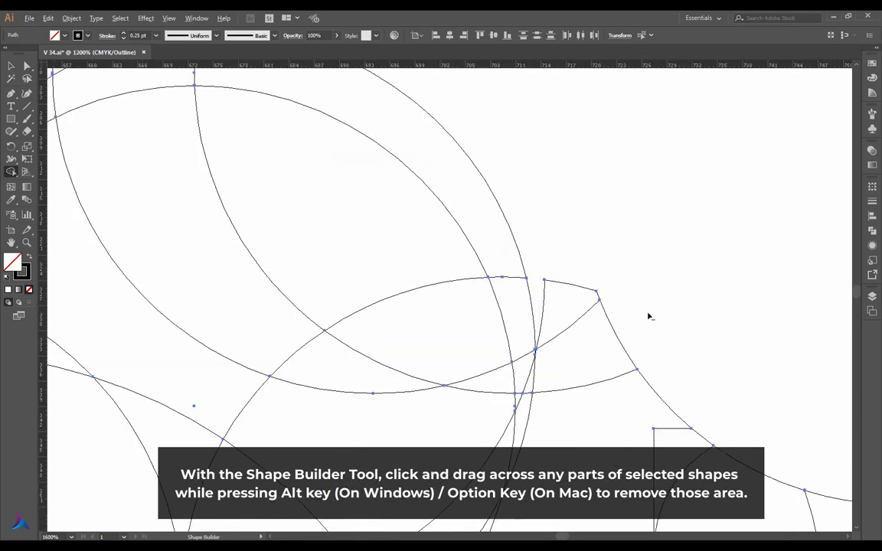
scroll(624, 173, down, 4)
scroll(565, 233, up, 1)
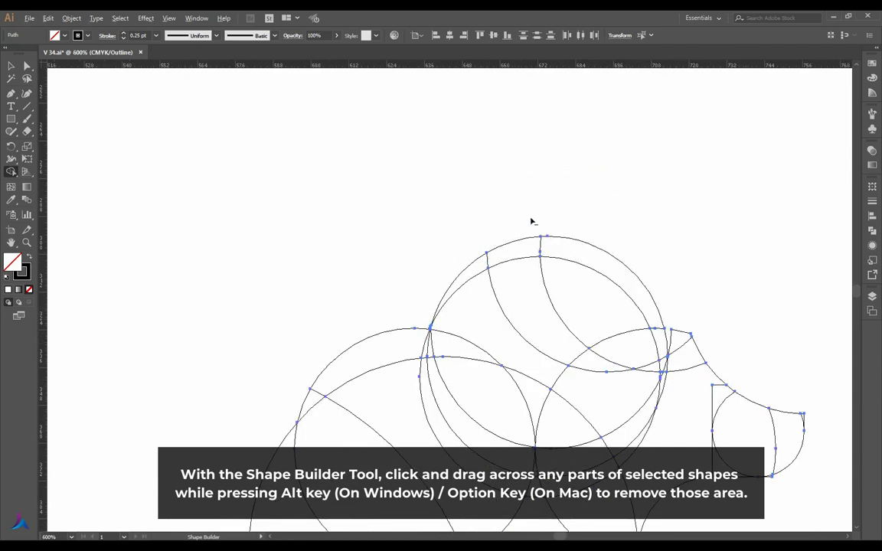
scroll(521, 242, down, 1)
scroll(545, 203, down, 2)
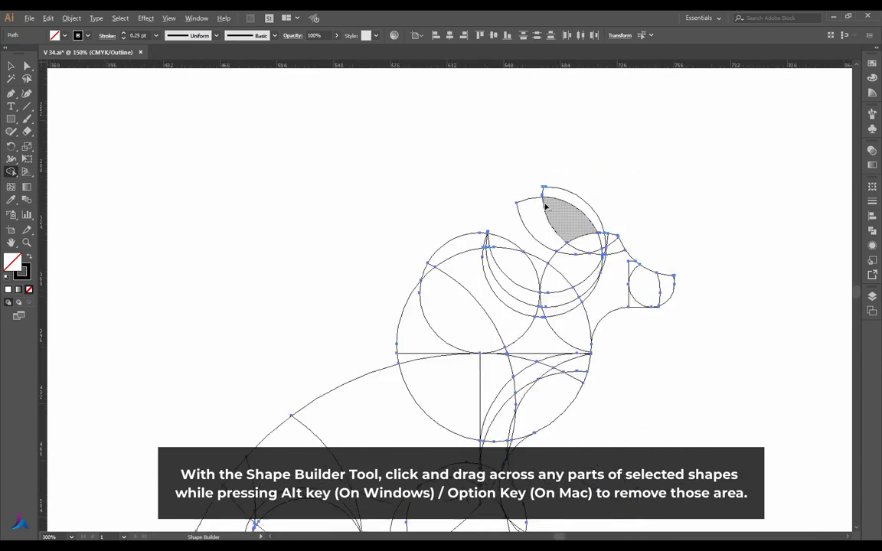
scroll(484, 286, down, 2)
- Clear the leftover piece in the head area with Shape Builder
scroll(484, 286, up, 3)
mouse_move(434, 272)
mouse_down()
mouse_move(493, 144)
mouse_move(590, 252)
mouse_up()
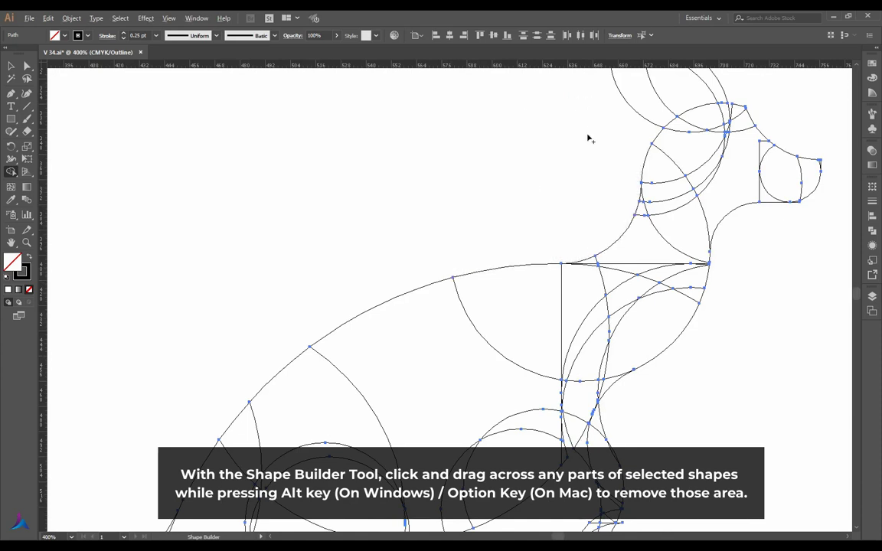
scroll(572, 268, up, 5)
scroll(544, 161, up, 5)
scroll(544, 162, up, 2)
scroll(481, 179, up, 2)
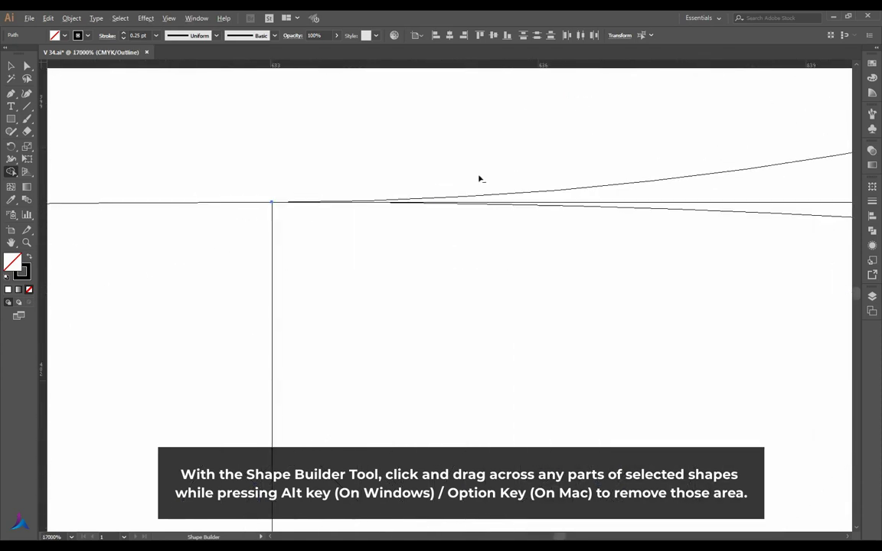
scroll(516, 200, down, 4)
scroll(476, 228, down, 4)
scroll(664, 286, down, 5)
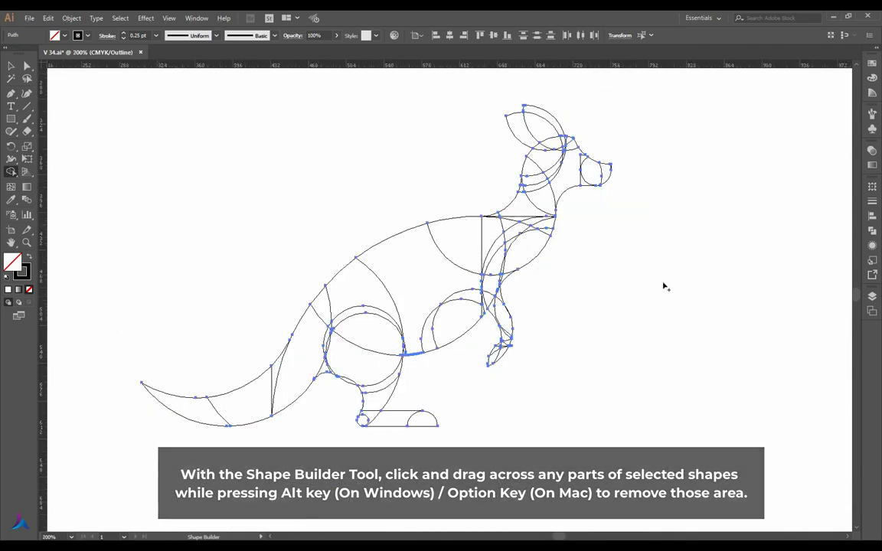
scroll(666, 278, down, 2)
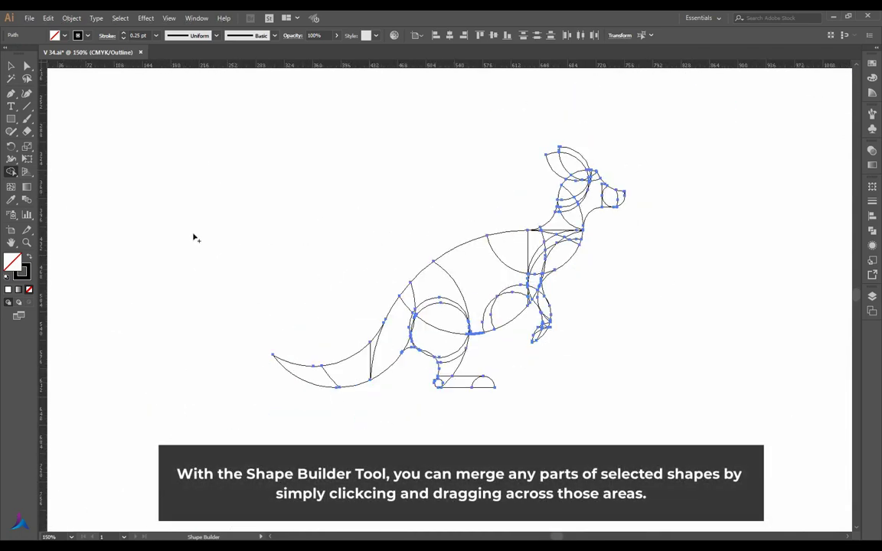
- Merge the tail regions into the body with a Shape Builder drag
click(9, 173)
scroll(364, 371, up, 1)
mouse_move(325, 379)
mouse_down()
mouse_move(364, 305)
mouse_move(458, 252)
mouse_move(627, 186)
mouse_move(599, 193)
mouse_up()
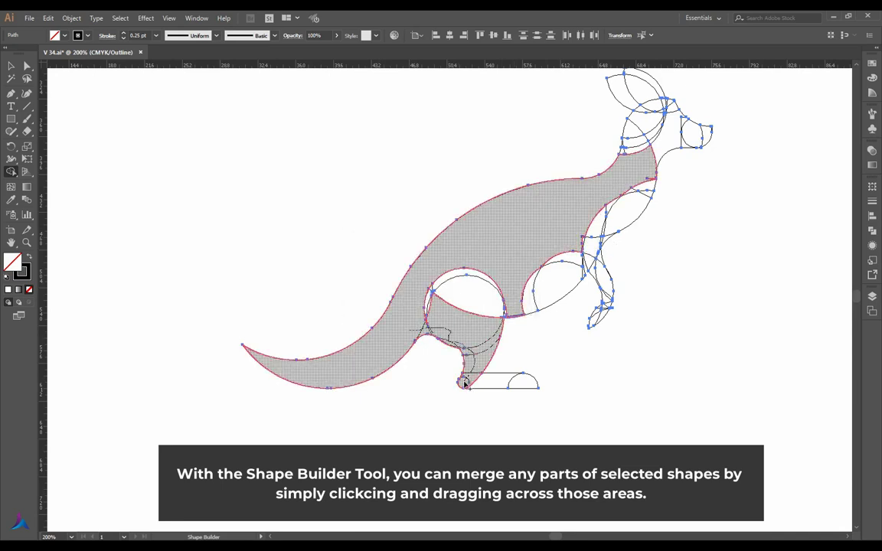
- Merge the thigh, foot, hip circles and hip gap into the body
drag(464, 383, 544, 379)
scroll(455, 313, up, 1)
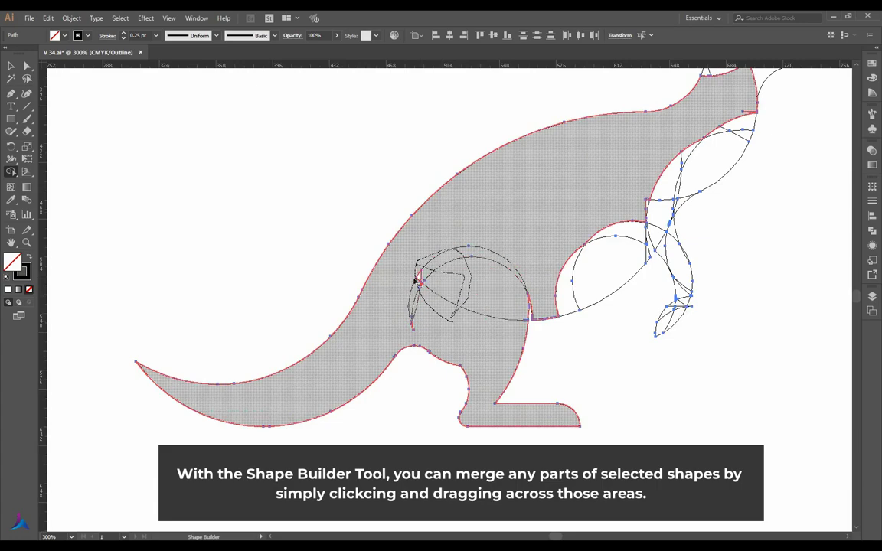
drag(417, 282, 434, 321)
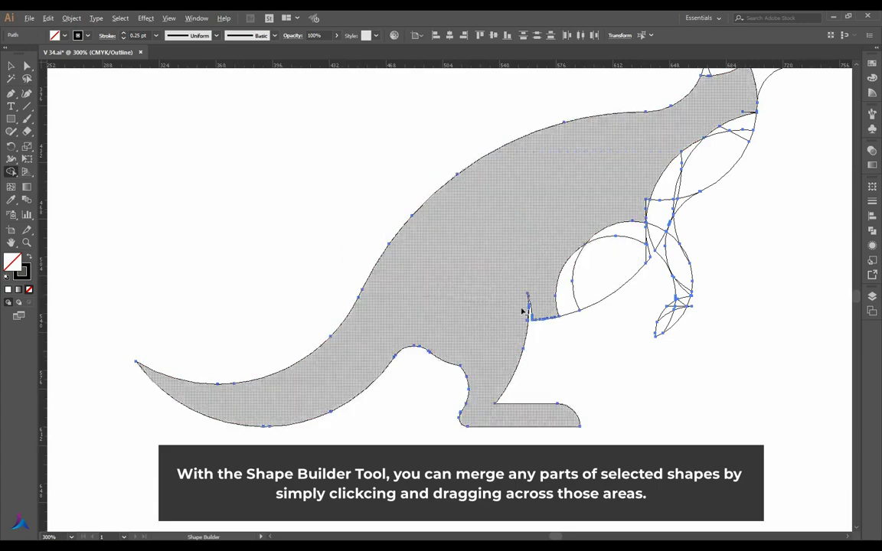
scroll(522, 311, up, 3)
scroll(375, 431, up, 2)
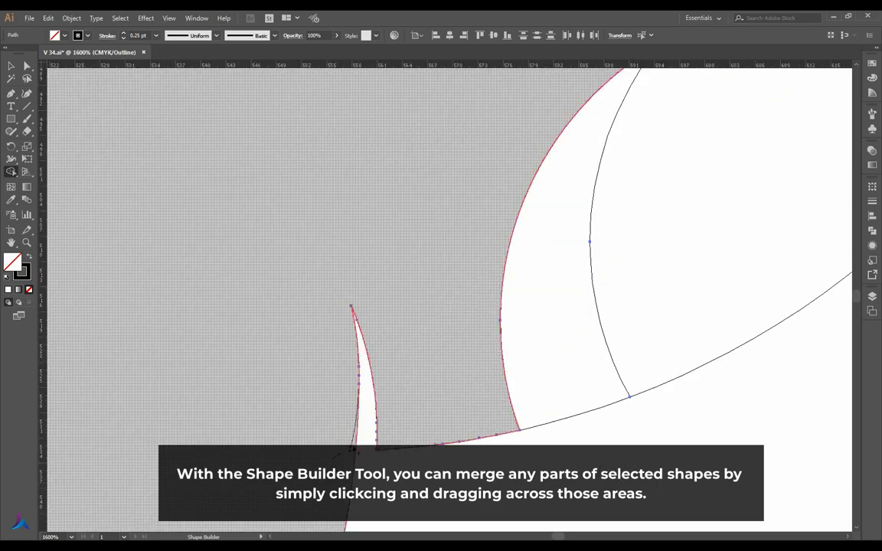
scroll(323, 430, down, 3)
scroll(539, 357, up, 2)
mouse_move(392, 396)
mouse_down()
mouse_move(427, 396)
mouse_move(661, 268)
mouse_move(657, 239)
mouse_up()
- Delete the two stray edge segments of the vertical path
scroll(585, 246, down, 2)
scroll(511, 289, up, 3)
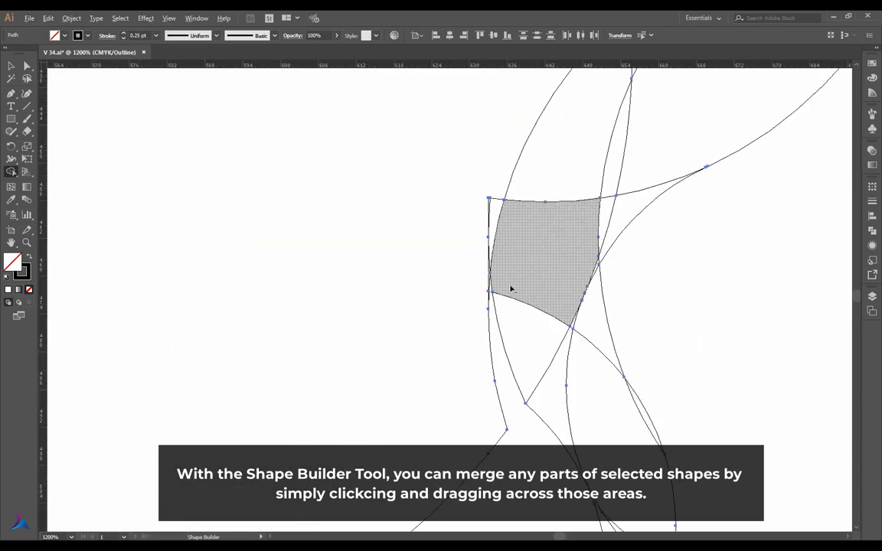
scroll(490, 280, up, 2)
alt+click(479, 246)
alt+click(481, 180)
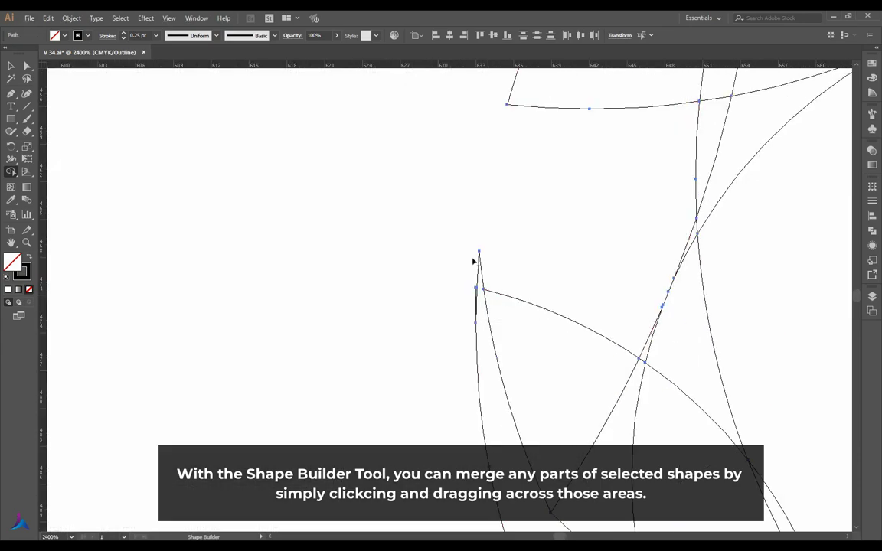
- Merge the white gap by the front leg into the silhouette
scroll(473, 262, up, 3)
scroll(459, 222, down, 3)
scroll(457, 271, down, 3)
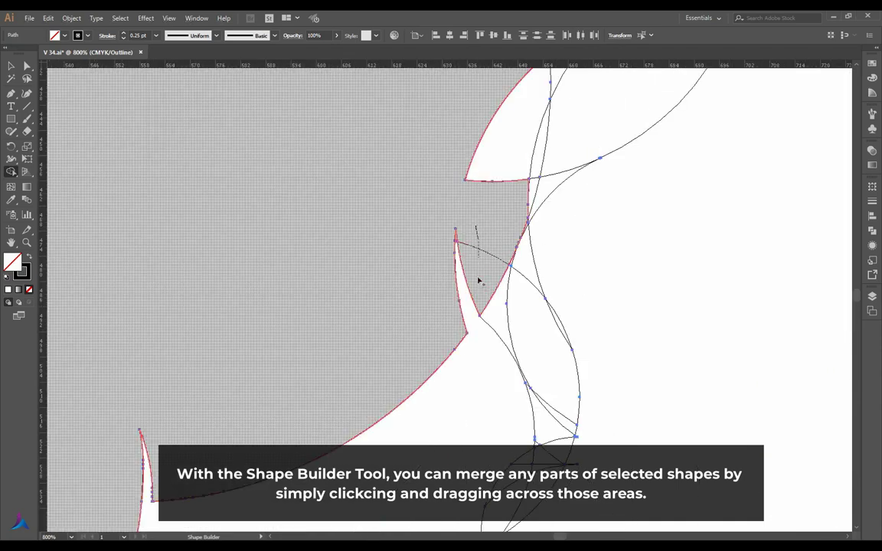
scroll(557, 324, down, 2)
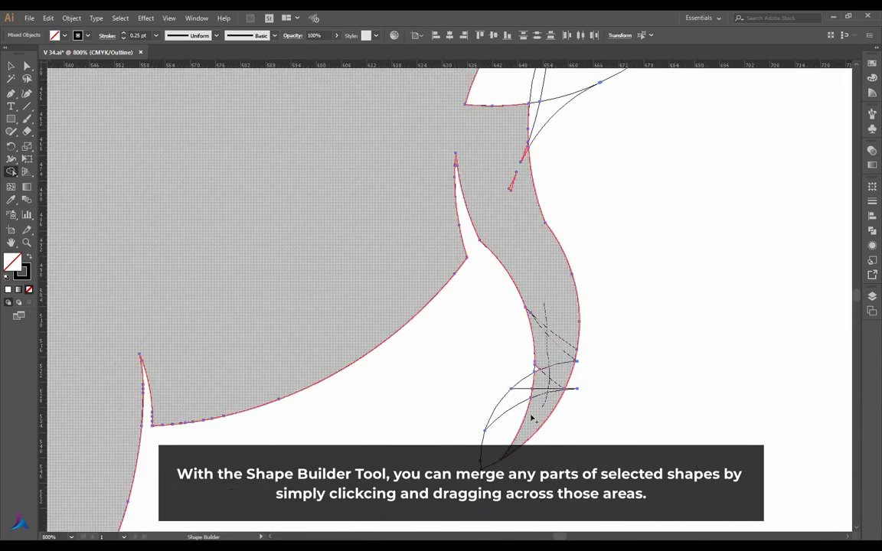
scroll(576, 381, up, 1)
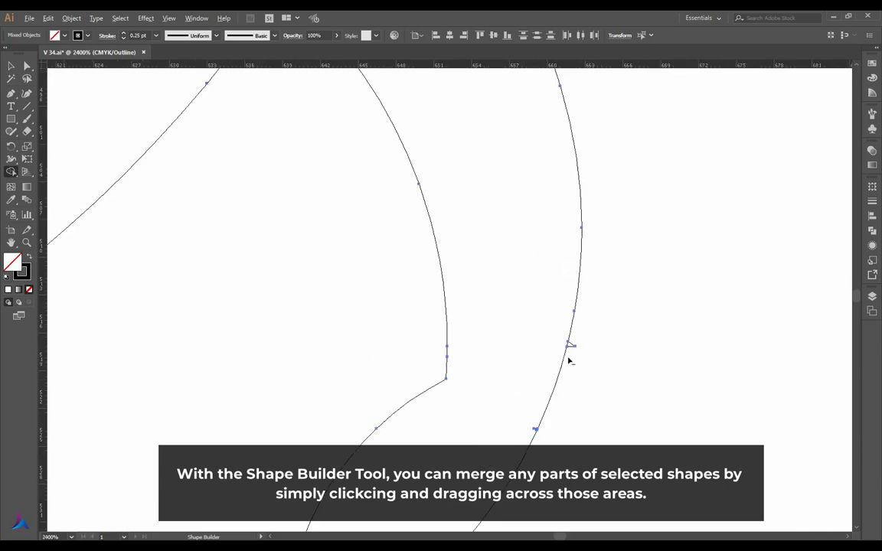
scroll(569, 360, down, 2)
scroll(551, 291, up, 1)
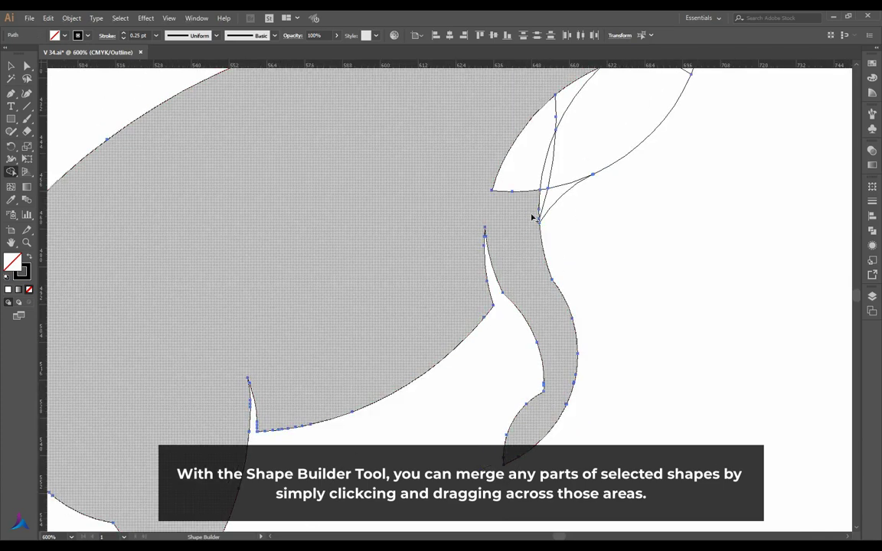
drag(531, 217, 521, 187)
scroll(536, 222, down, 4)
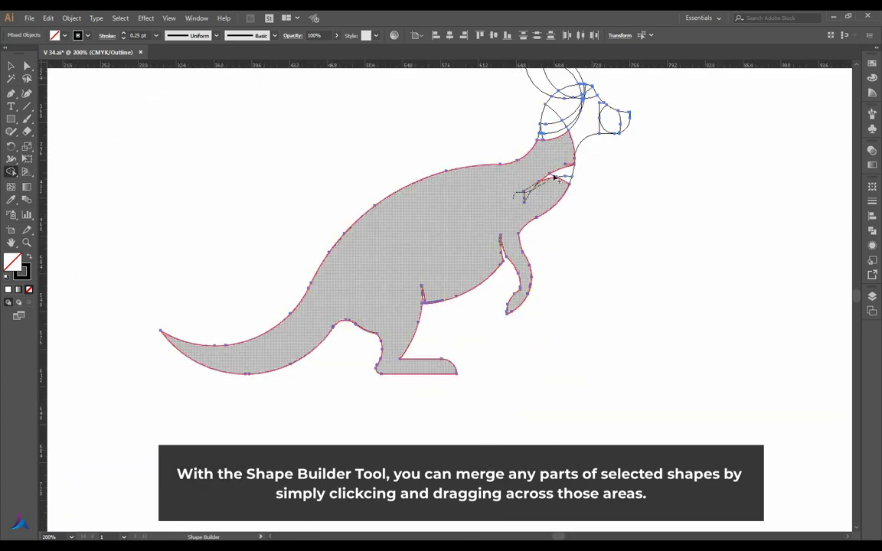
- Merge the neck, ear notch, triangle, eye, nose and ear regions into the kangaroo body
scroll(560, 124, down, 1)
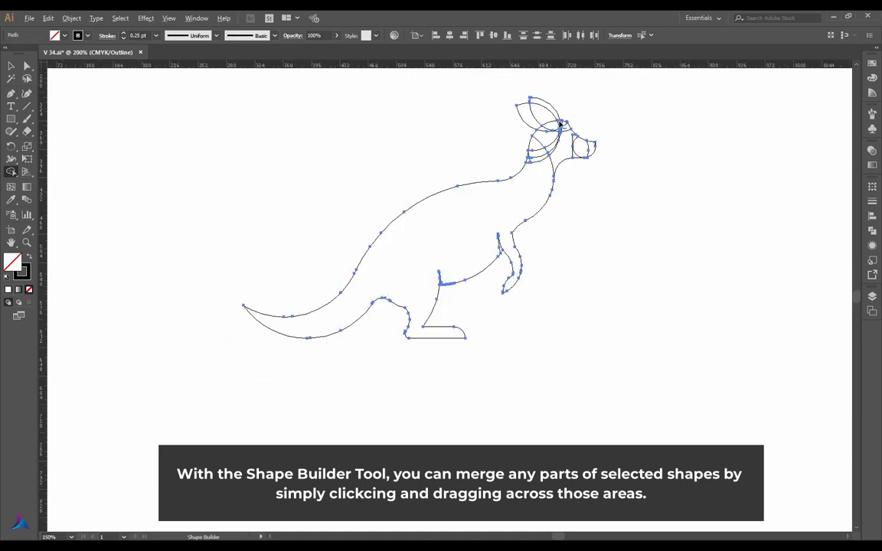
scroll(559, 125, up, 4)
mouse_move(472, 285)
mouse_down()
mouse_move(448, 238)
mouse_move(504, 153)
mouse_move(538, 135)
mouse_move(575, 172)
mouse_move(451, 292)
mouse_up()
drag(627, 182, 700, 204)
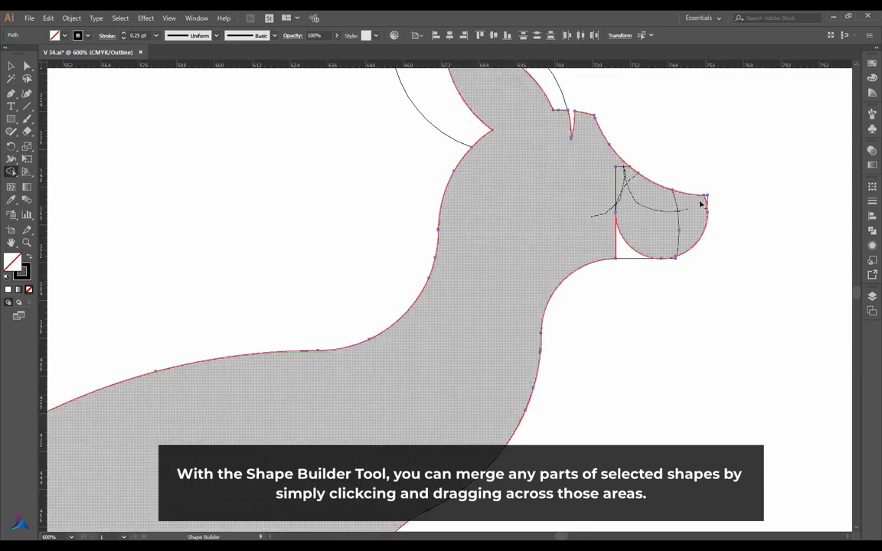
drag(664, 229, 644, 252)
scroll(741, 208, up, 4)
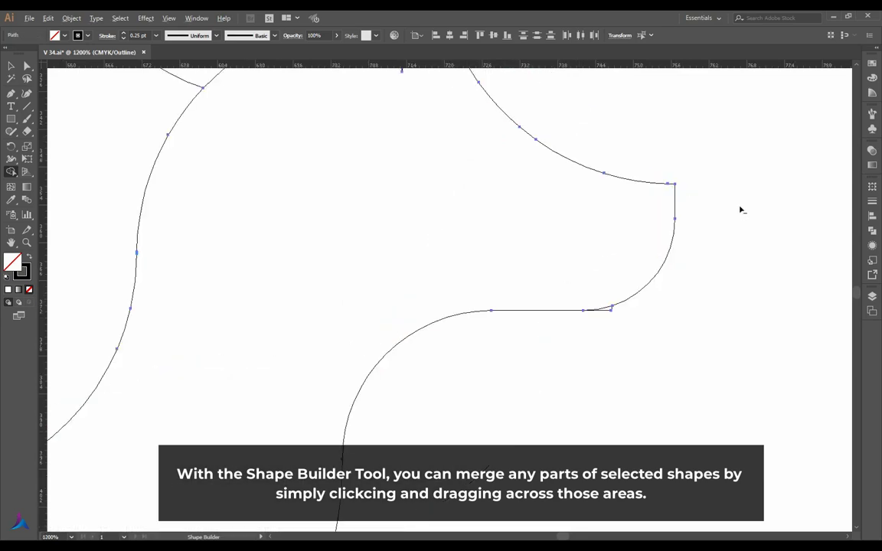
scroll(475, 182, down, 4)
scroll(494, 293, up, 3)
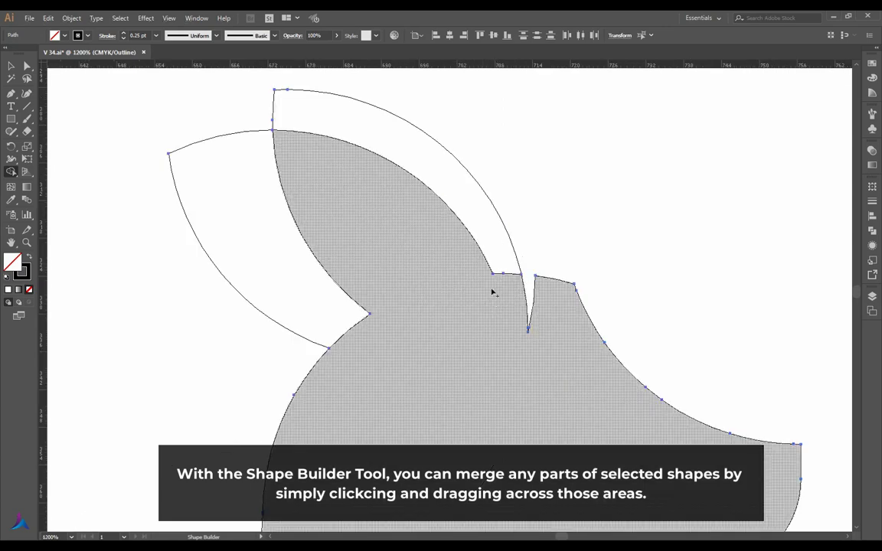
drag(494, 296, 488, 232)
- Switch to the Selection tool and deselect the finished kangaroo shape
scroll(469, 245, down, 5)
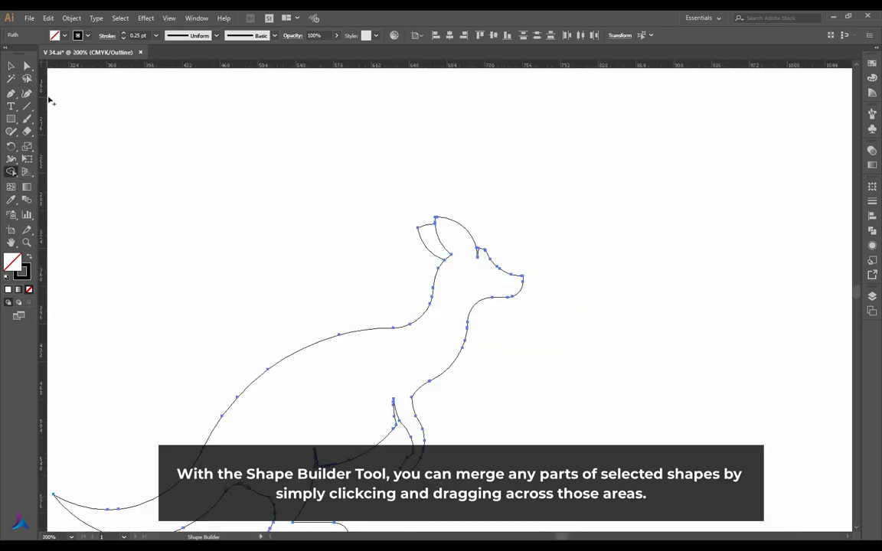
click(11, 66)
click(517, 185)
scroll(681, 190, down, 2)
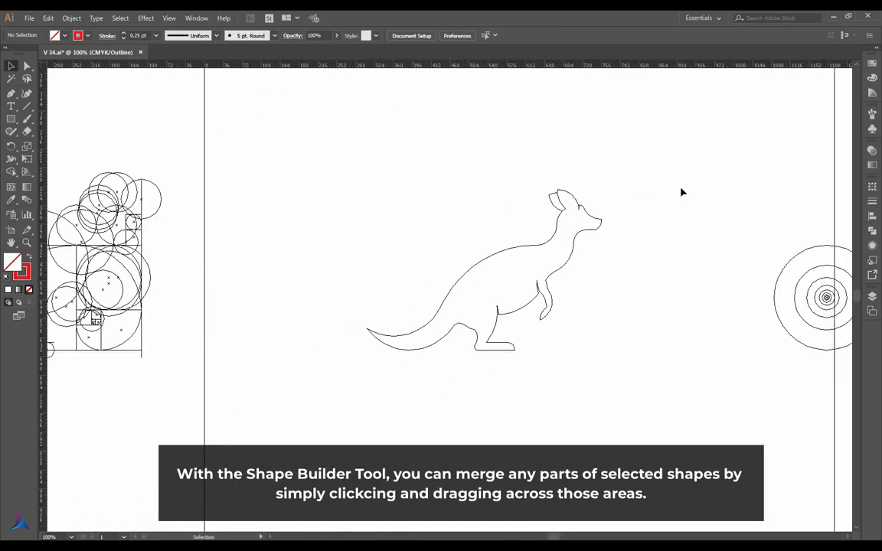
scroll(553, 327, up, 2)
scroll(546, 317, up, 2)
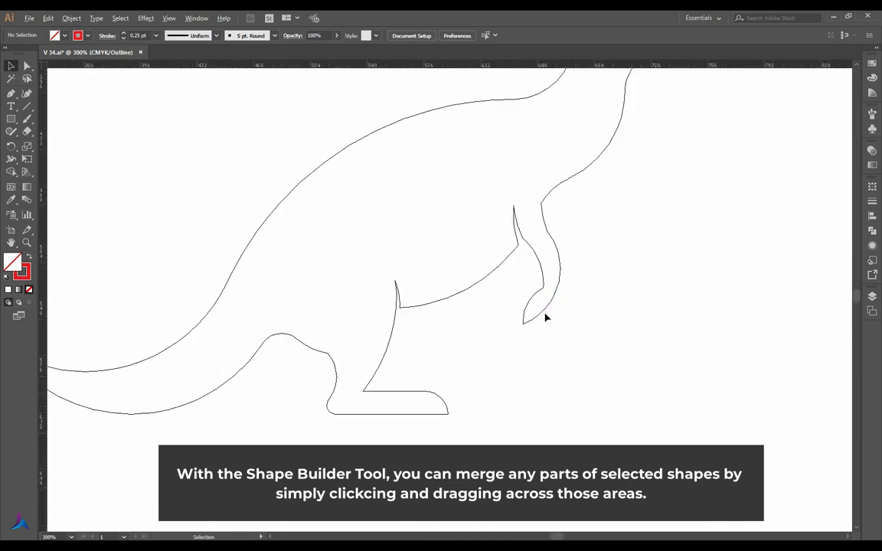
scroll(585, 319, up, 2)
scroll(586, 309, down, 4)
- Select the kangaroo paths and zoom in to inspect the leg edges for slivers
click(516, 304)
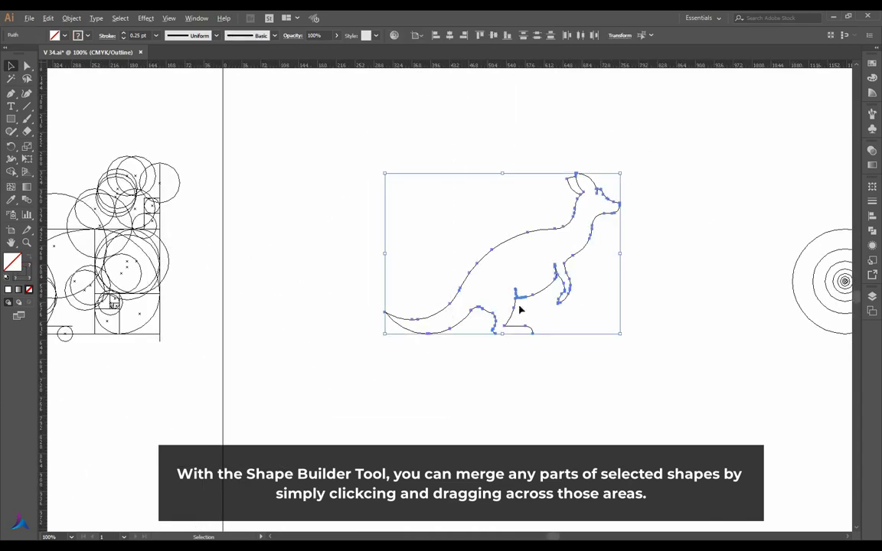
scroll(594, 301, up, 5)
scroll(420, 310, up, 3)
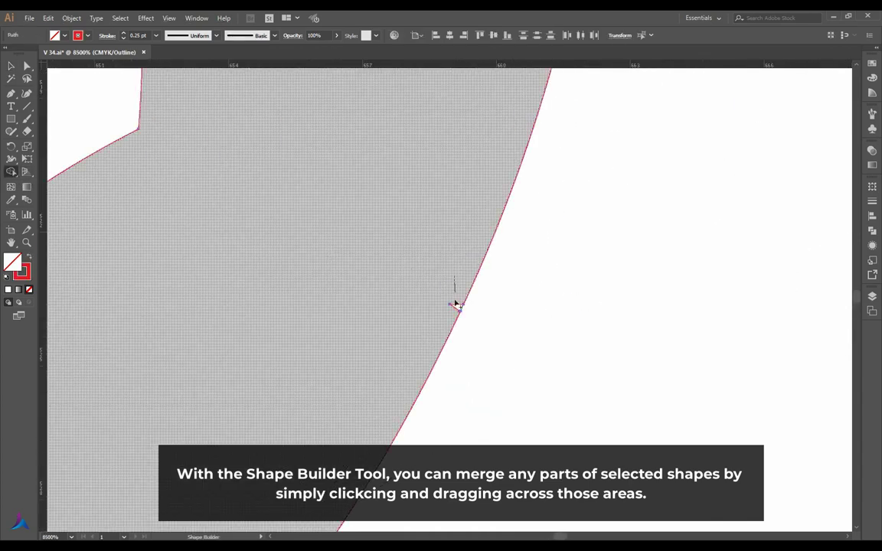
scroll(532, 299, down, 2)
scroll(522, 299, up, 2)
scroll(490, 284, up, 4)
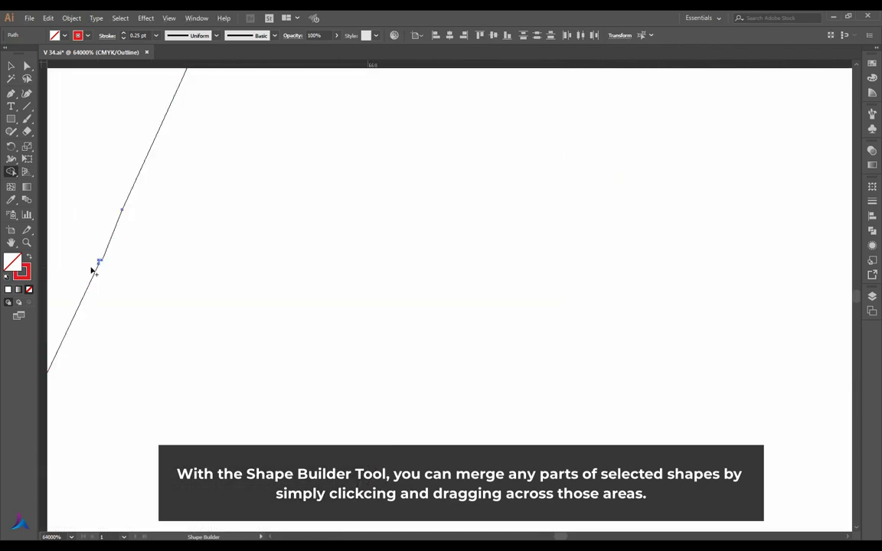
scroll(420, 315, down, 4)
scroll(420, 315, down, 3)
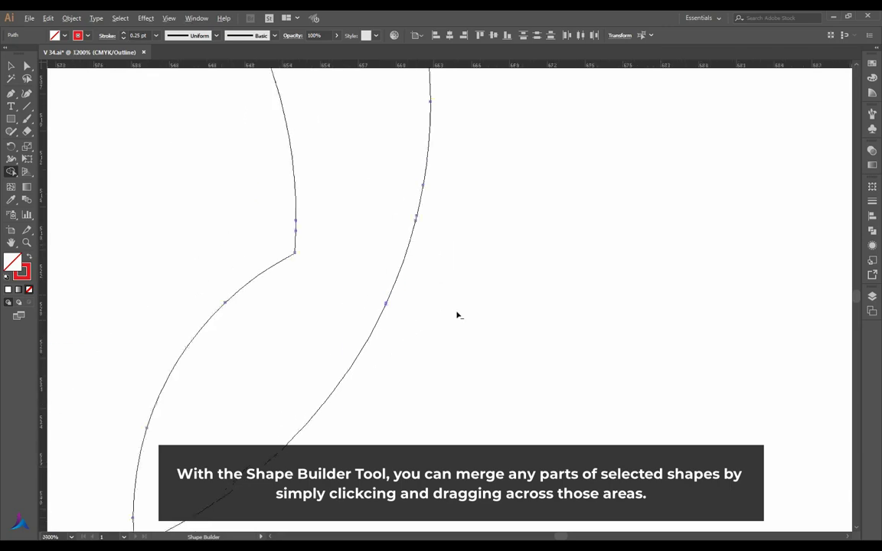
scroll(457, 315, down, 3)
- Clear the selection, then marquee-select the whole merged kangaroo outline
key(v)
scroll(452, 273, down, 2)
scroll(452, 273, down, 2)
click(476, 311)
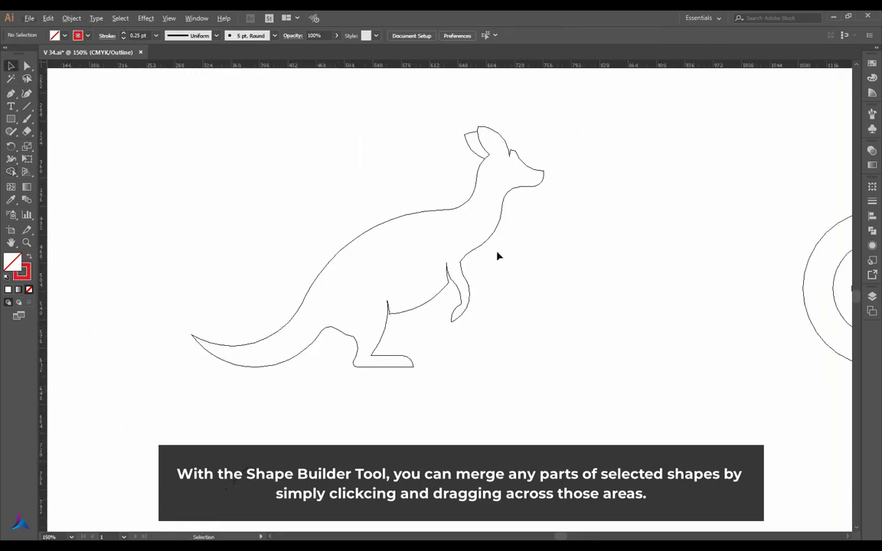
scroll(498, 255, down, 2)
scroll(560, 232, up, 2)
scroll(494, 367, up, 5)
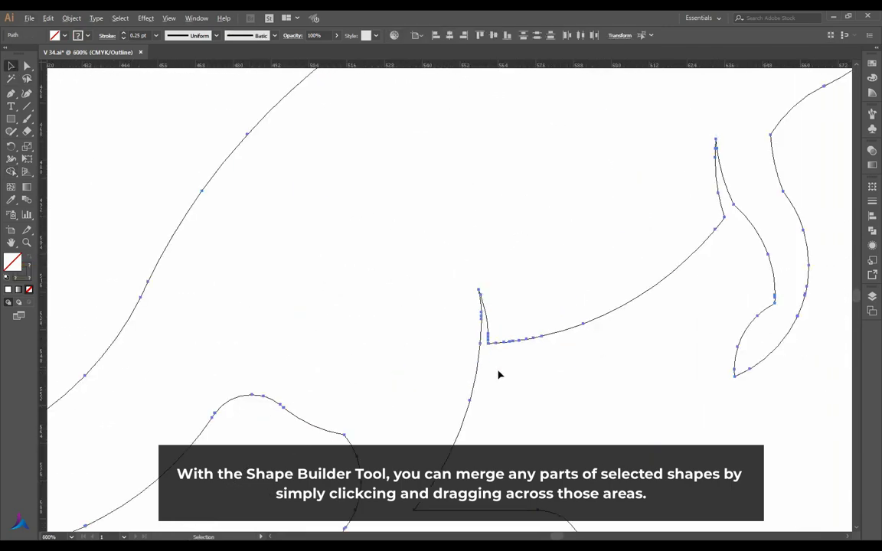
scroll(498, 372, up, 3)
scroll(504, 359, down, 5)
scroll(505, 358, down, 1)
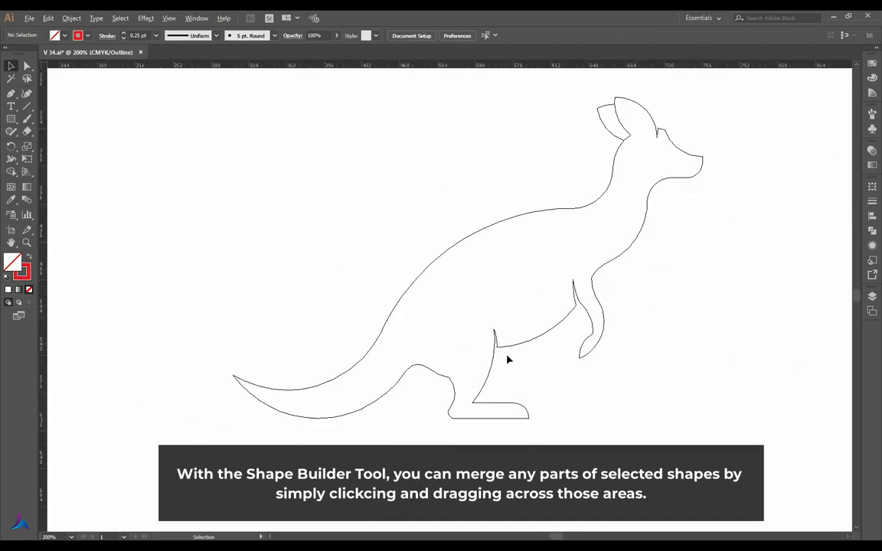
drag(744, 96, 459, 256)
- Zoom around the kangaroo's leg and foot edges to check for leftover slivers
scroll(600, 267, up, 2)
scroll(600, 266, up, 5)
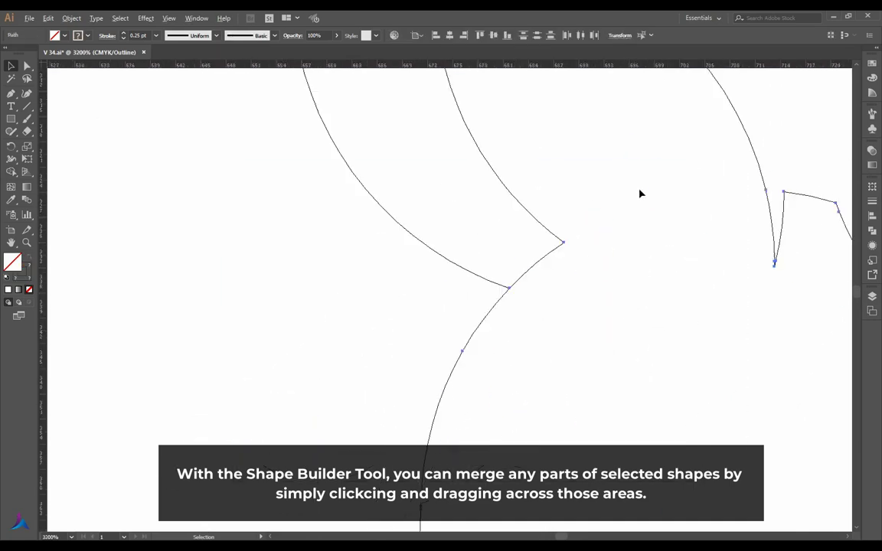
scroll(594, 193, down, 1)
scroll(594, 193, down, 3)
scroll(604, 421, up, 1)
scroll(561, 327, up, 2)
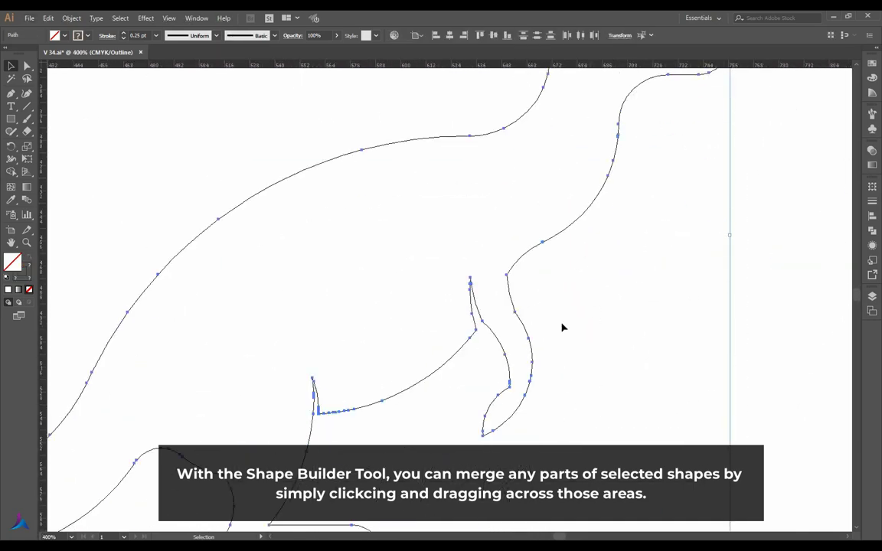
scroll(530, 404, up, 2)
scroll(530, 329, up, 1)
scroll(544, 318, up, 2)
scroll(571, 195, up, 1)
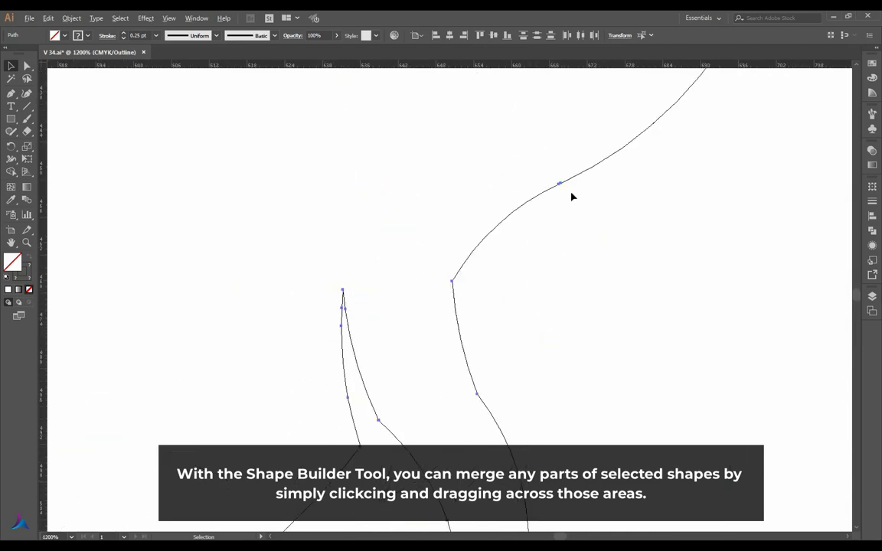
scroll(566, 190, up, 2)
scroll(665, 147, down, 1)
scroll(675, 224, up, 1)
scroll(675, 224, down, 1)
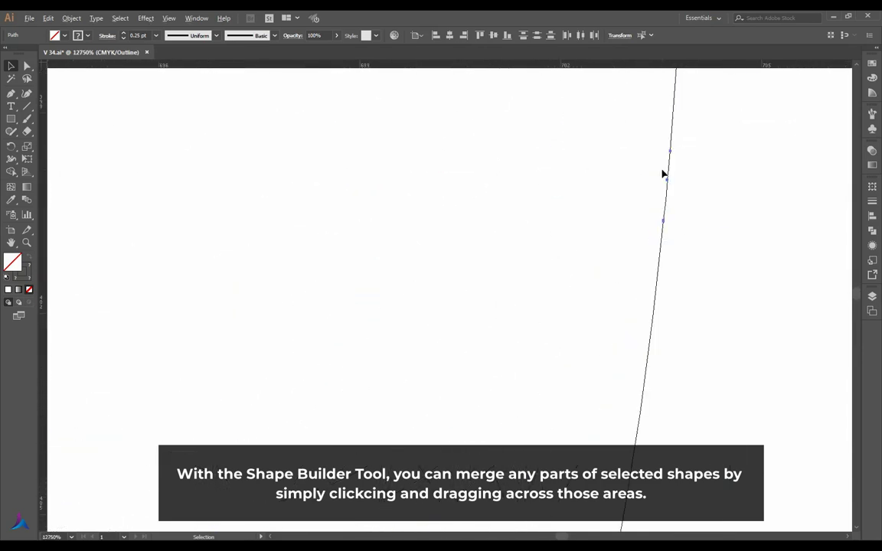
scroll(662, 173, down, 1)
scroll(642, 195, down, 2)
scroll(729, 134, up, 2)
scroll(714, 169, up, 1)
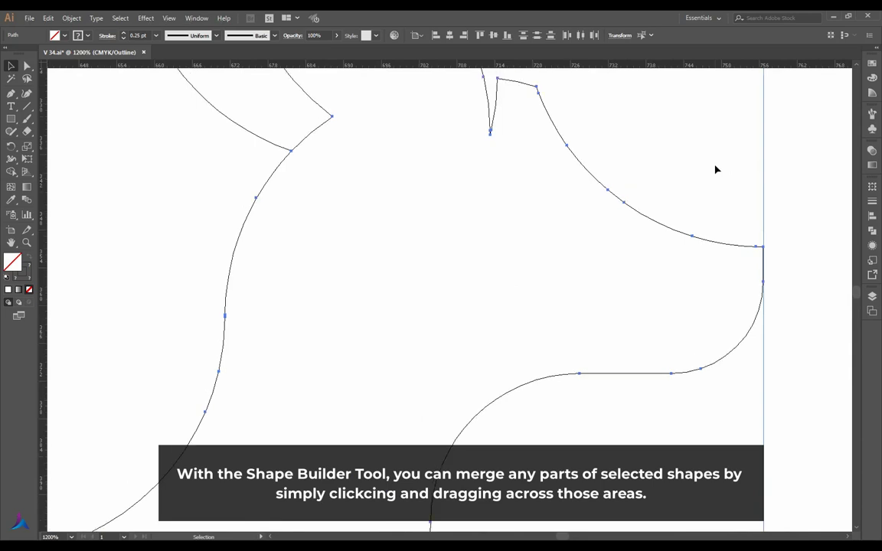
scroll(714, 169, up, 2)
scroll(584, 151, down, 2)
scroll(589, 146, up, 1)
scroll(589, 145, down, 2)
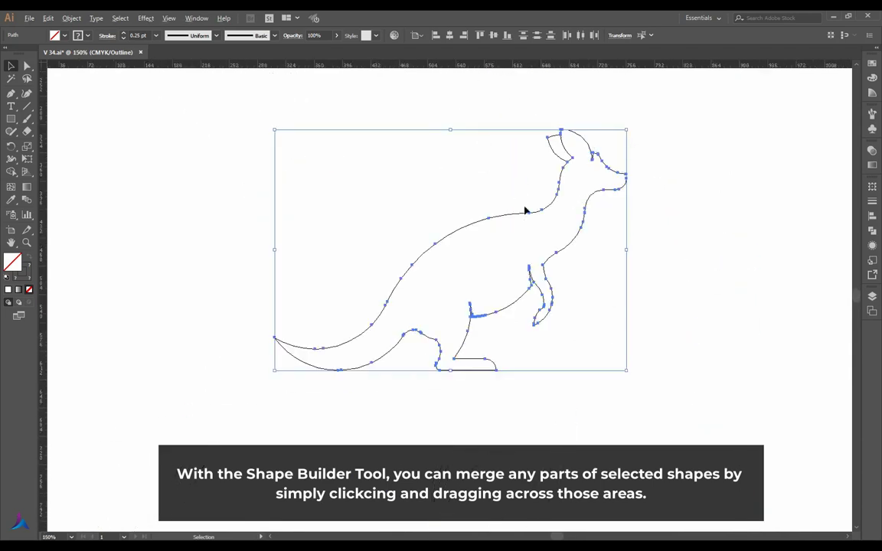
scroll(528, 209, up, 3)
scroll(565, 221, down, 2)
scroll(567, 219, up, 2)
scroll(292, 379, up, 1)
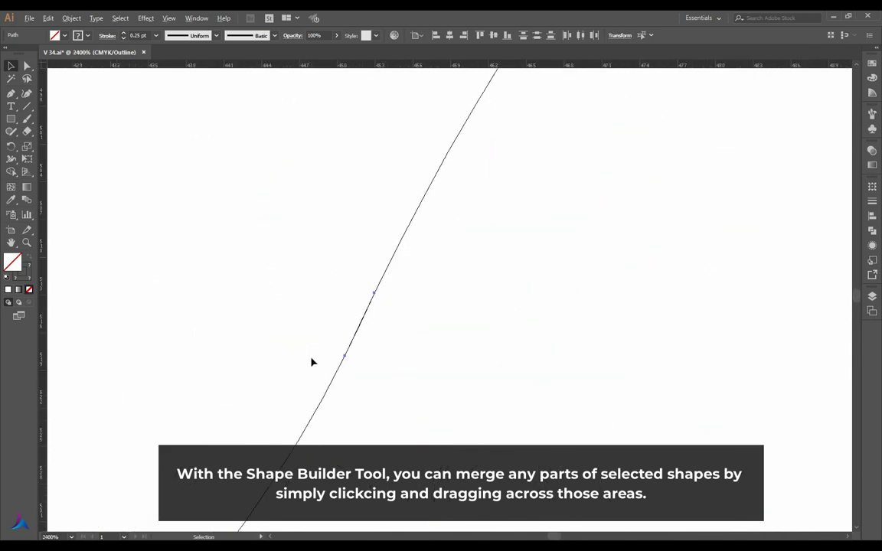
scroll(310, 362, up, 3)
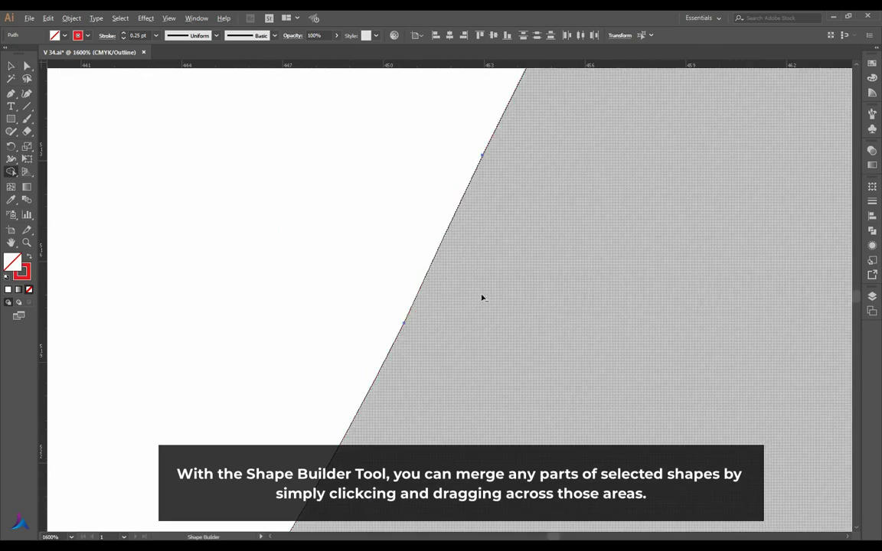
scroll(455, 299, down, 1)
scroll(439, 287, down, 1)
scroll(526, 323, up, 2)
scroll(626, 349, up, 2)
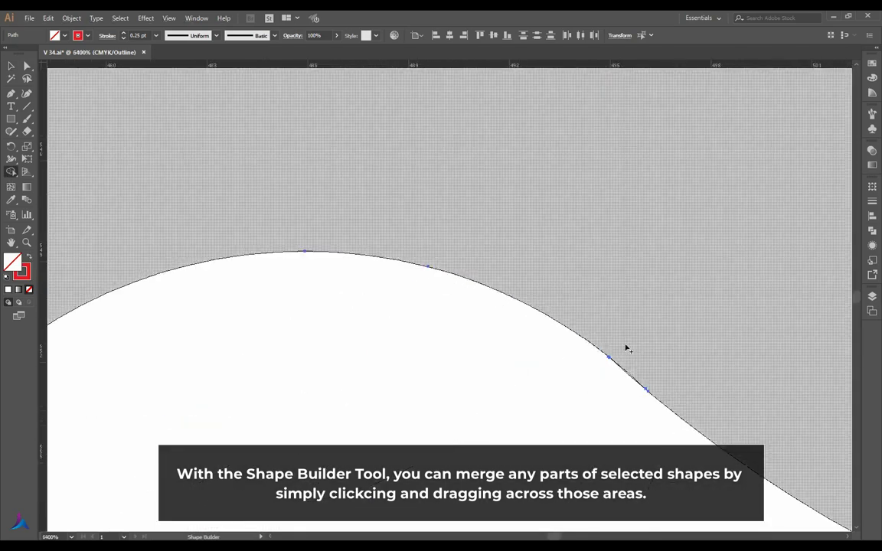
scroll(583, 370, down, 1)
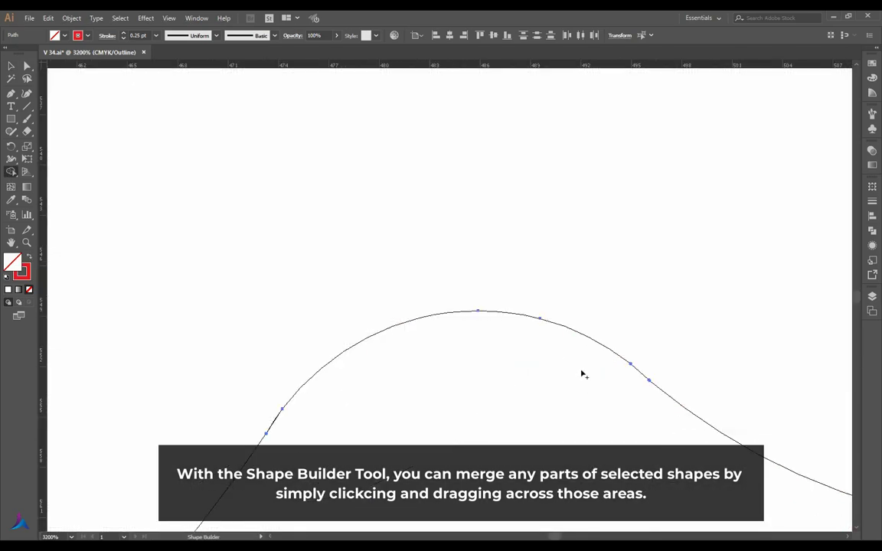
scroll(258, 429, up, 2)
scroll(342, 175, up, 2)
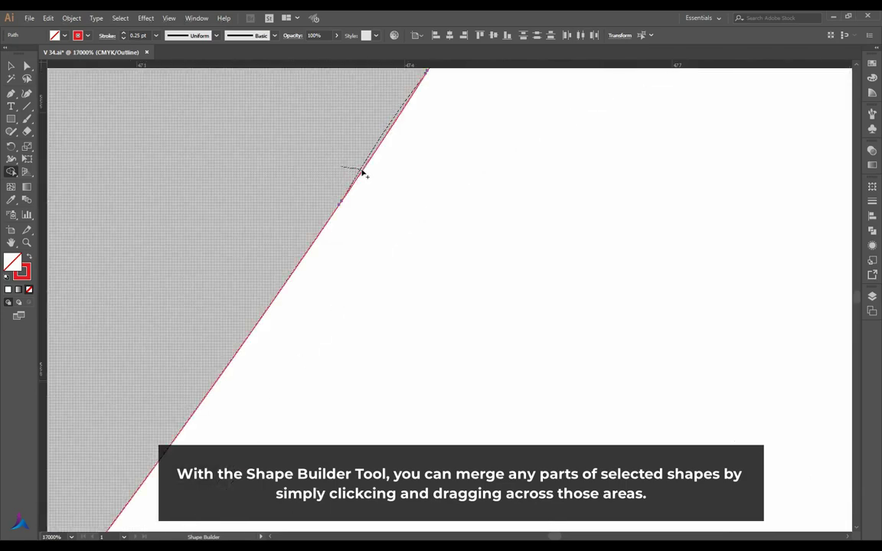
scroll(369, 337, down, 1)
scroll(323, 337, down, 1)
scroll(547, 400, down, 1)
scroll(503, 369, up, 1)
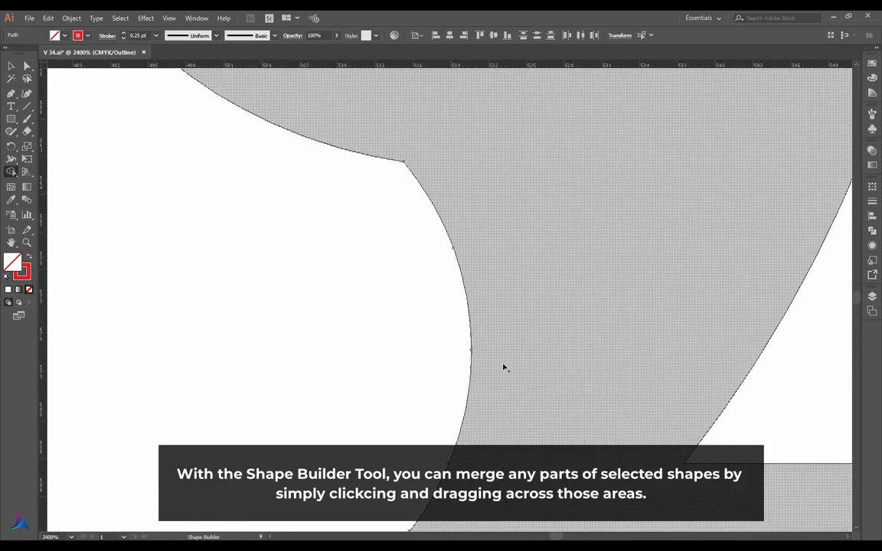
scroll(491, 360, up, 1)
scroll(537, 309, down, 1)
scroll(538, 309, down, 1)
scroll(536, 304, down, 1)
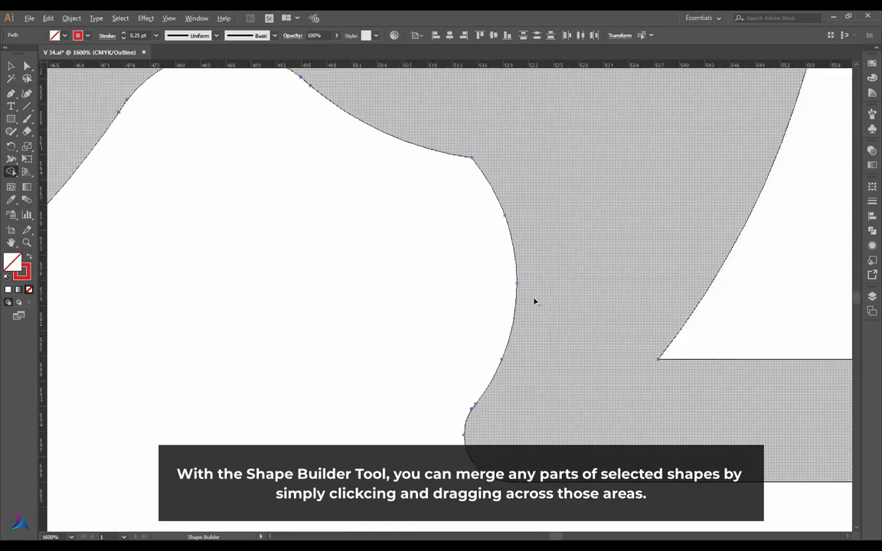
scroll(484, 378, up, 1)
scroll(437, 341, up, 1)
scroll(379, 356, up, 1)
scroll(384, 341, up, 1)
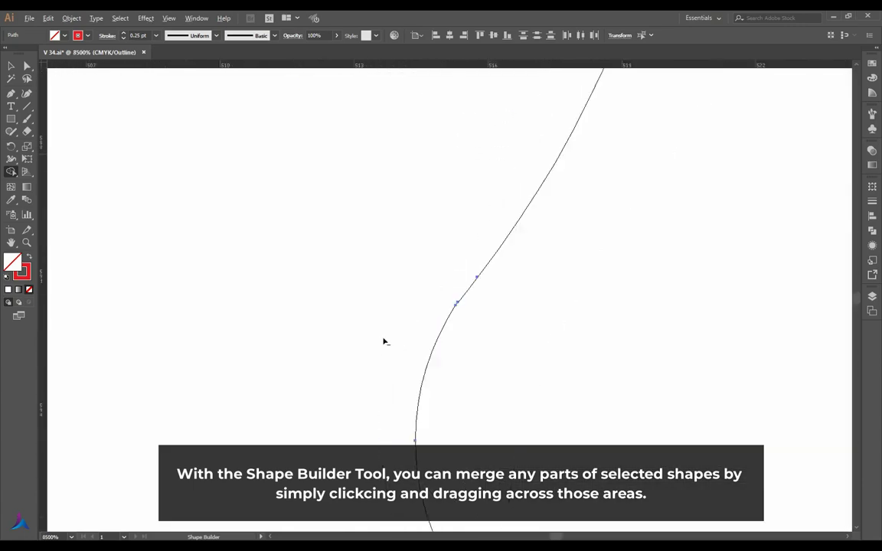
scroll(398, 403, up, 1)
scroll(486, 241, up, 1)
scroll(528, 334, up, 1)
scroll(487, 166, up, 1)
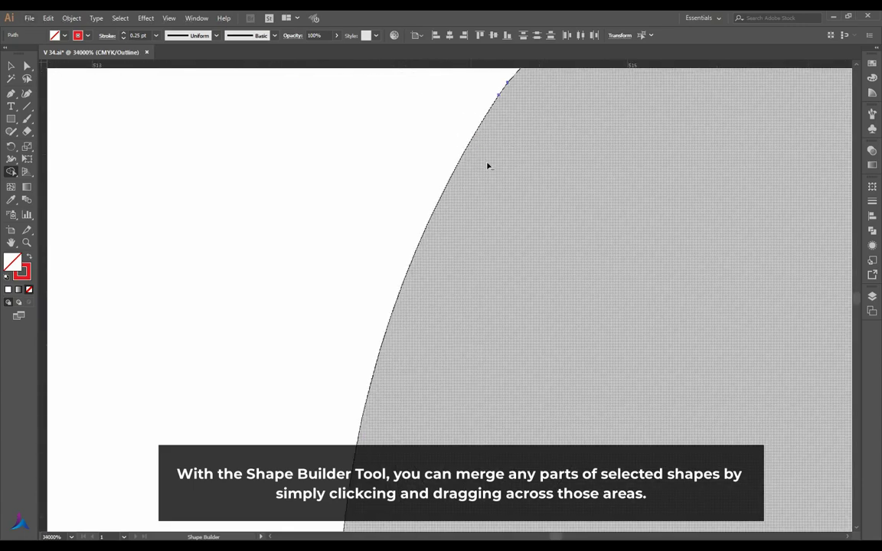
scroll(487, 170, down, 1)
scroll(486, 179, down, 1)
scroll(469, 214, down, 1)
scroll(459, 245, down, 1)
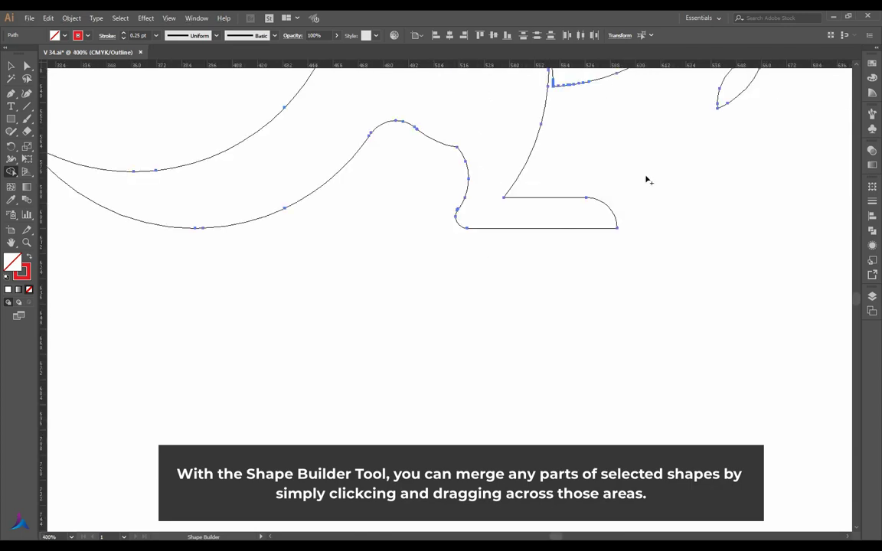
scroll(595, 200, down, 2)
scroll(524, 282, up, 3)
scroll(506, 287, down, 3)
scroll(588, 298, up, 2)
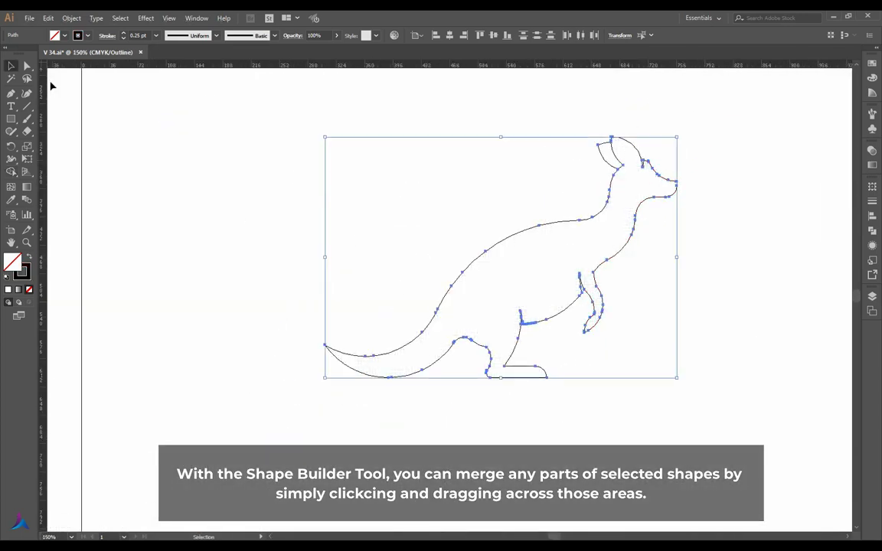
- Switch to Preview mode, select the kangaroo and set its stroke to None
key(ctrl+y)
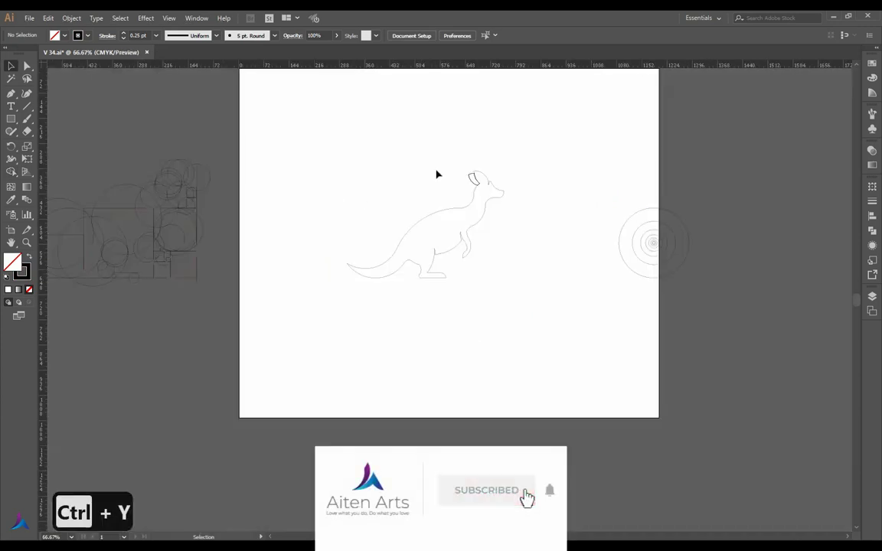
scroll(461, 172, up, 2)
scroll(439, 199, up, 2)
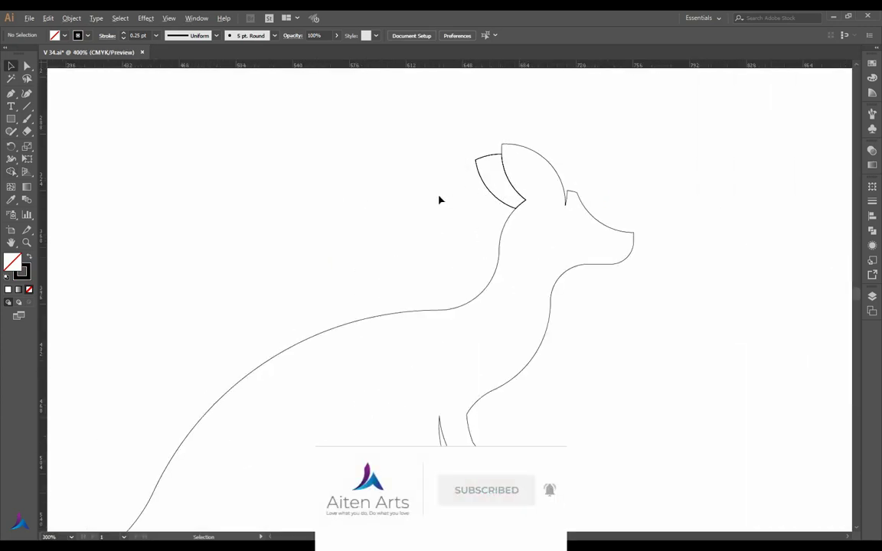
scroll(439, 199, up, 2)
scroll(617, 197, down, 4)
scroll(603, 197, down, 1)
drag(393, 144, 674, 378)
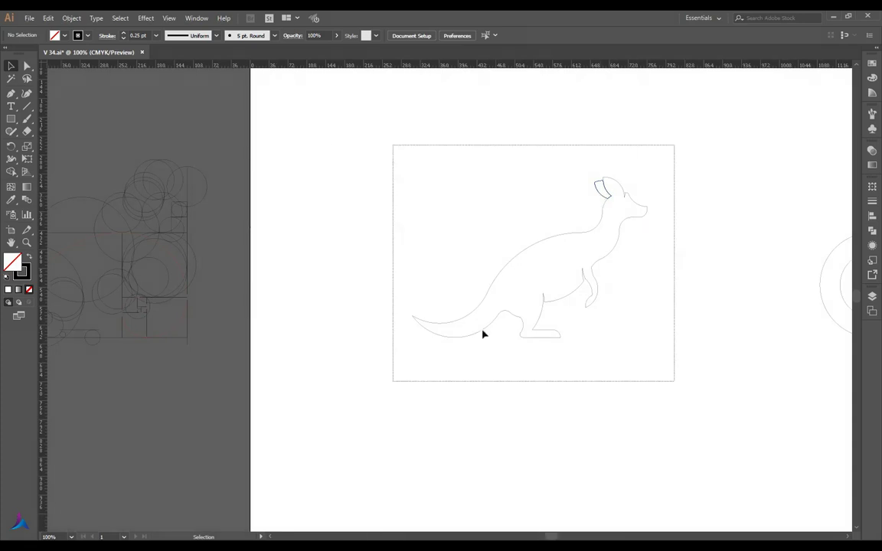
click(29, 290)
- Fill the kangaroo with a default linear gradient and make the left stop orange
key(ctrl+shift+a)
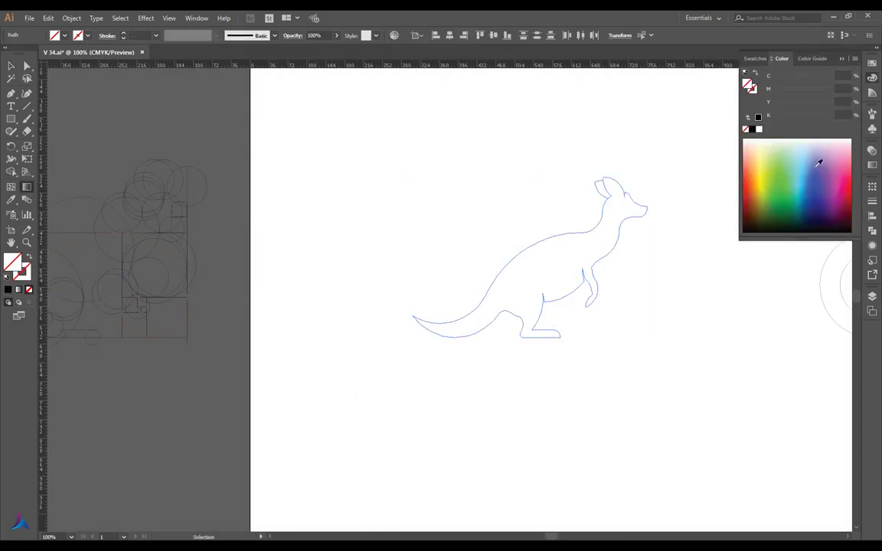
click(871, 166)
click(765, 221)
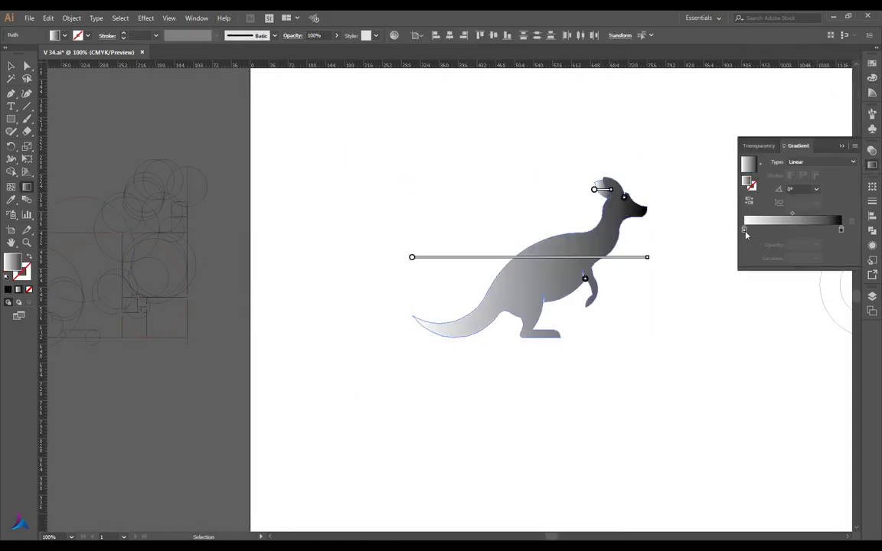
double_click(744, 229)
click(705, 285)
click(793, 262)
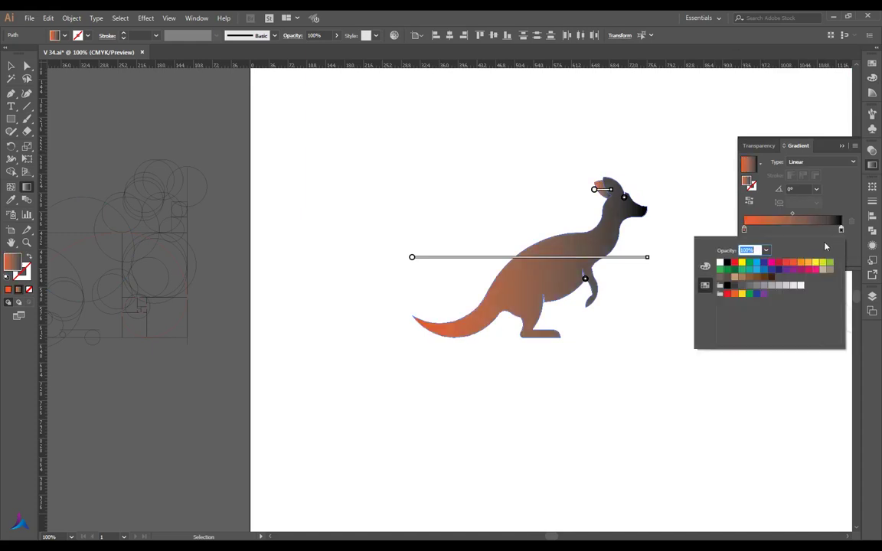
- Make the right stop orange and lighten the left stop toward peach in CMYK
click(794, 264)
click(560, 193)
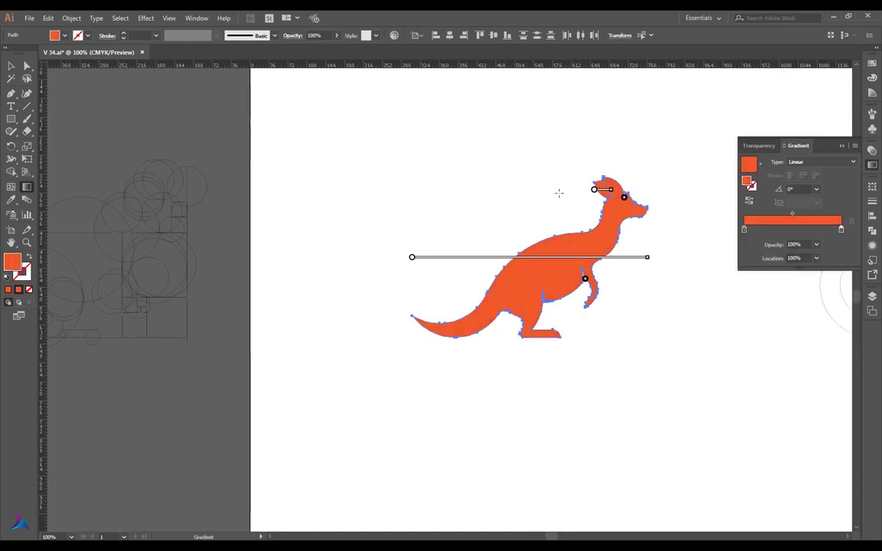
double_click(745, 231)
click(705, 267)
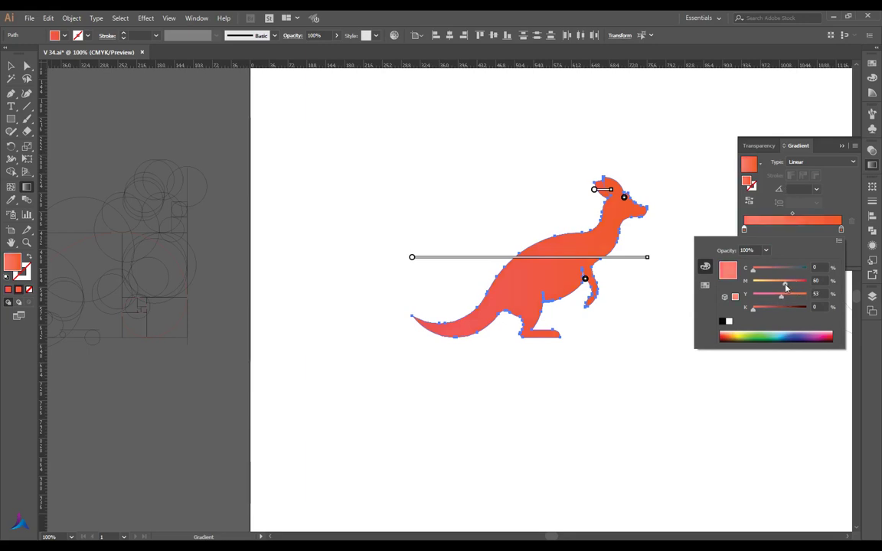
key(ctrl+z)
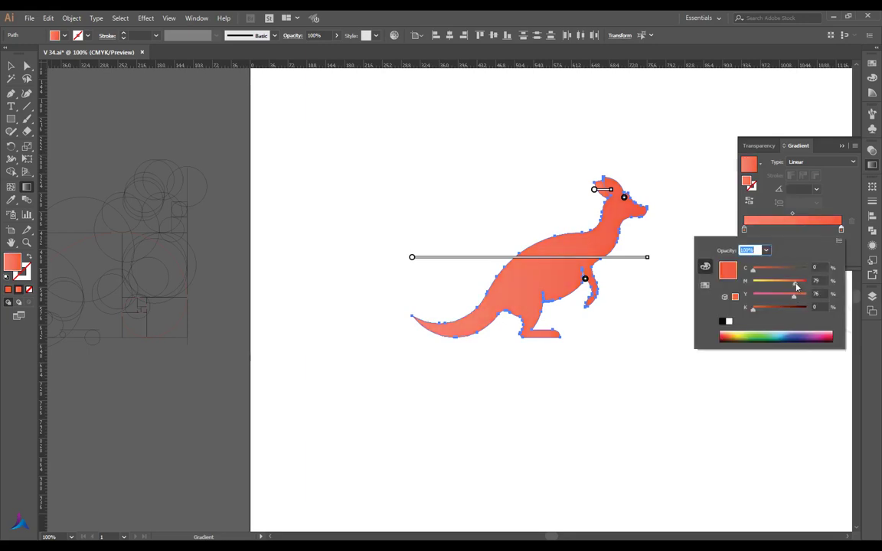
drag(797, 286, 764, 285)
- Fit the artboard in the window, zoom to 150%, and reselect the kangaroo
key(Escape)
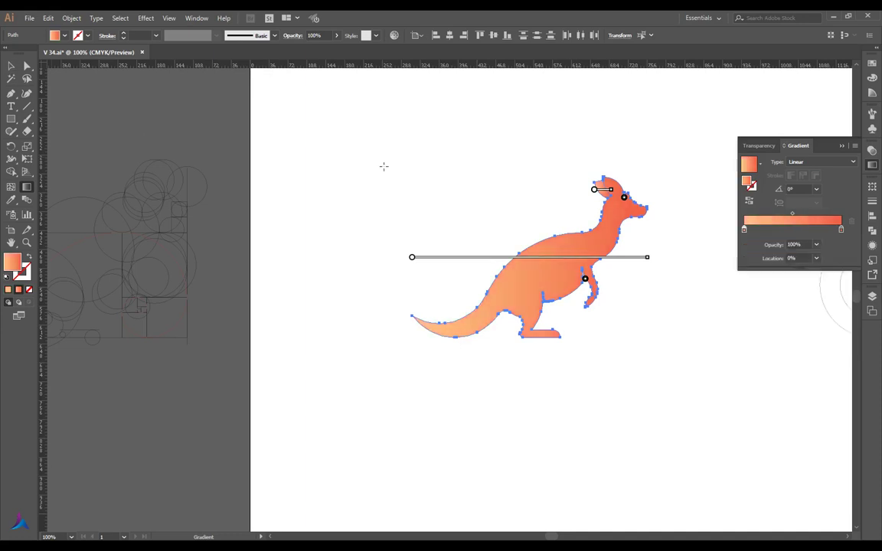
key(v)
click(329, 153)
key(ctrl+0)
key(ctrl+plus)
key(ctrl+plus)
click(488, 291)
- Redraw the gradient across the body until it runs tail-to-head at about 155°
key(g)
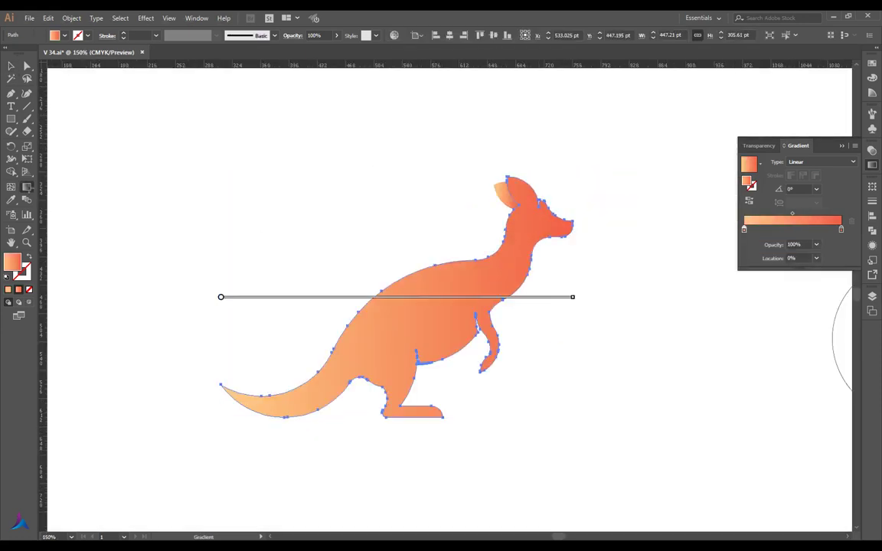
mouse_move(521, 360)
mouse_down()
mouse_move(341, 276)
mouse_move(521, 364)
mouse_up()
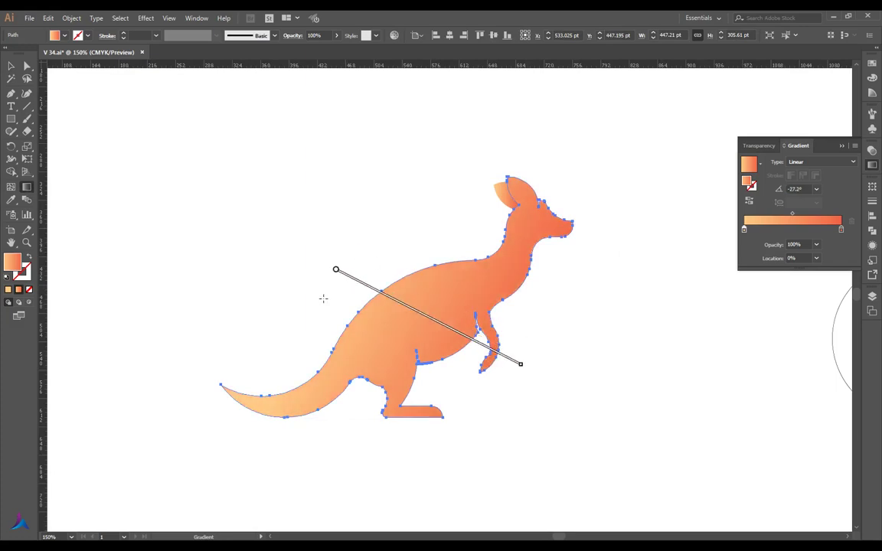
drag(350, 269, 450, 341)
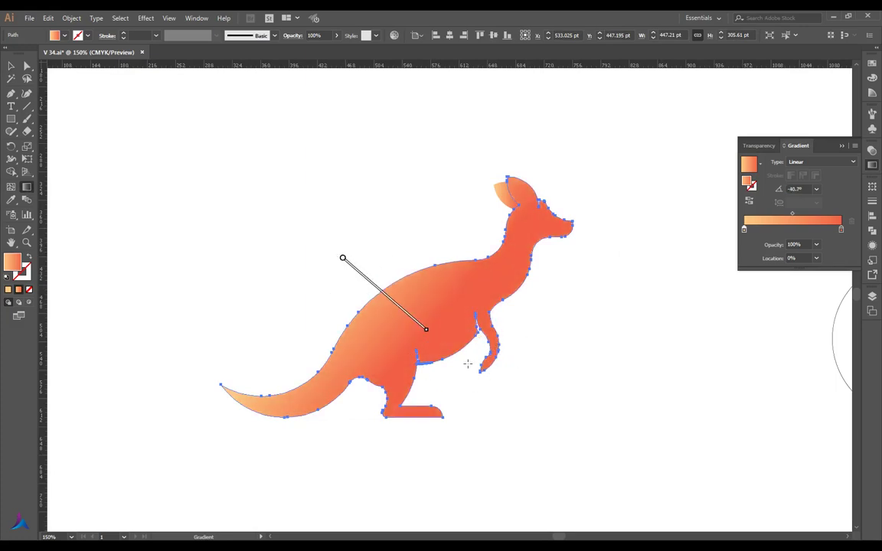
mouse_move(393, 283)
mouse_down()
mouse_move(418, 317)
mouse_move(366, 265)
mouse_up()
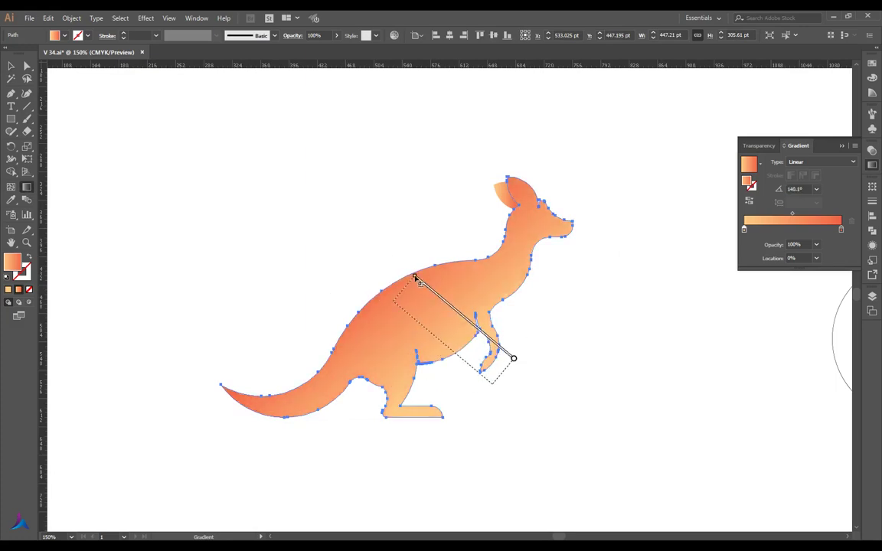
drag(417, 281, 396, 306)
drag(444, 369, 366, 256)
drag(560, 334, 380, 294)
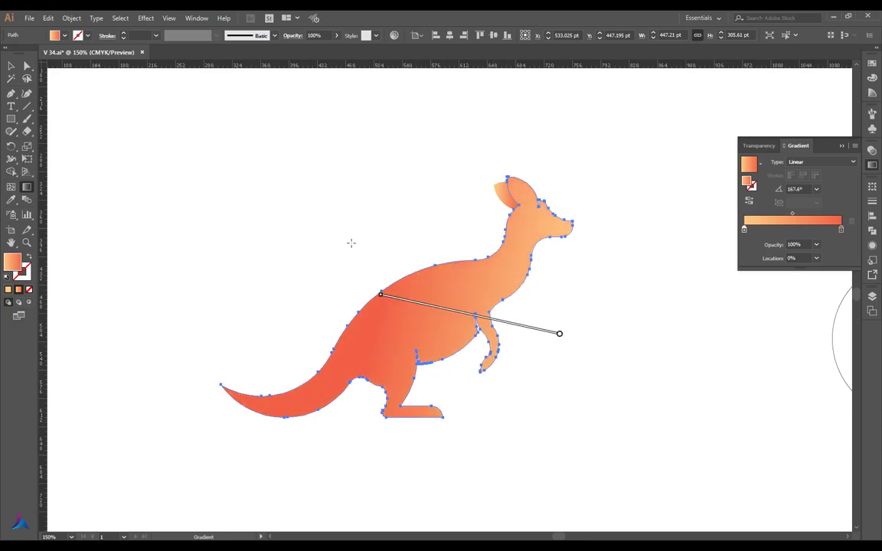
drag(483, 340, 361, 284)
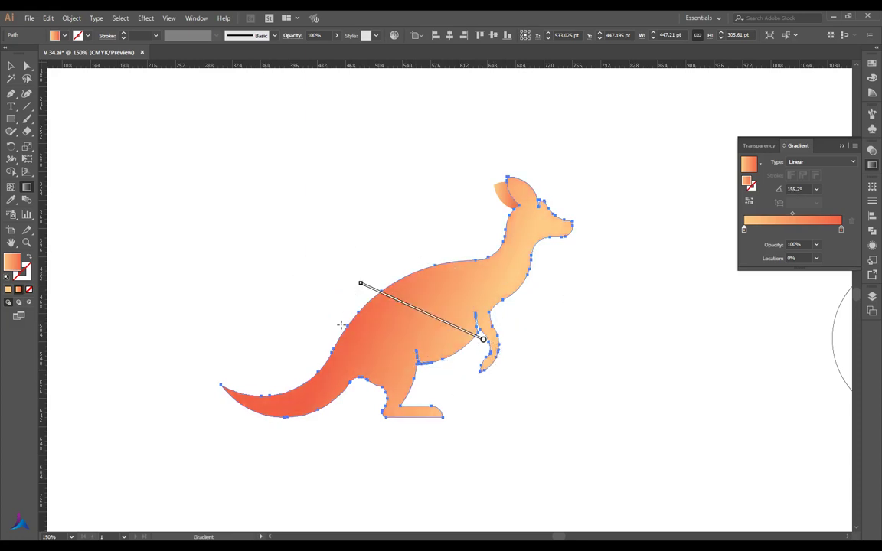
- Select the kangaroo's ear and drag a gradient across it
key(v)
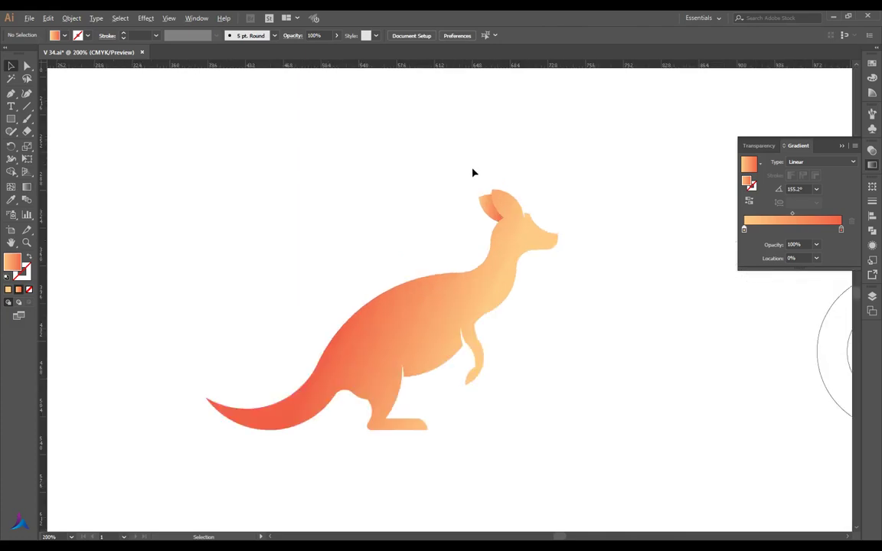
scroll(472, 173, up, 2)
click(484, 218)
click(26, 188)
scroll(511, 194, up, 2)
drag(448, 263, 502, 243)
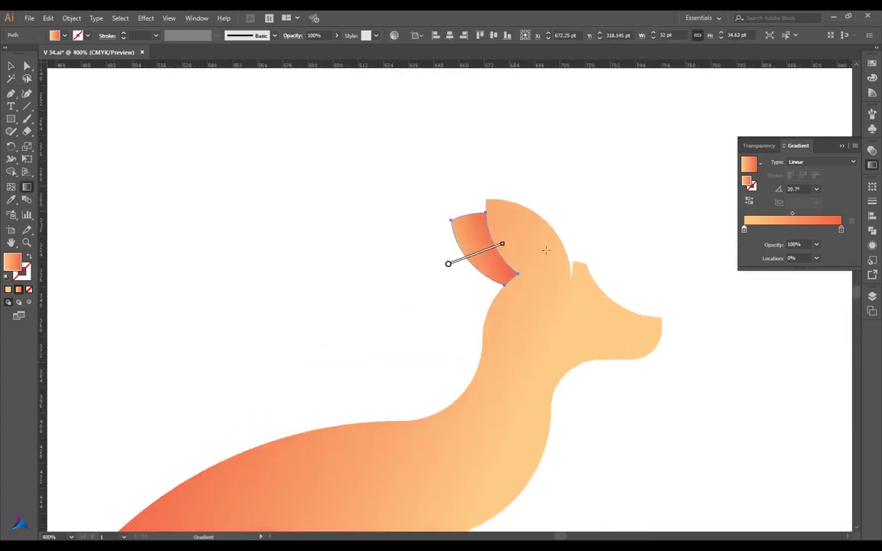
- Select the front ear shape and redraw its gradient almost horizontally
click(10, 65)
click(441, 204)
scroll(482, 167, down, 4)
scroll(488, 169, down, 1)
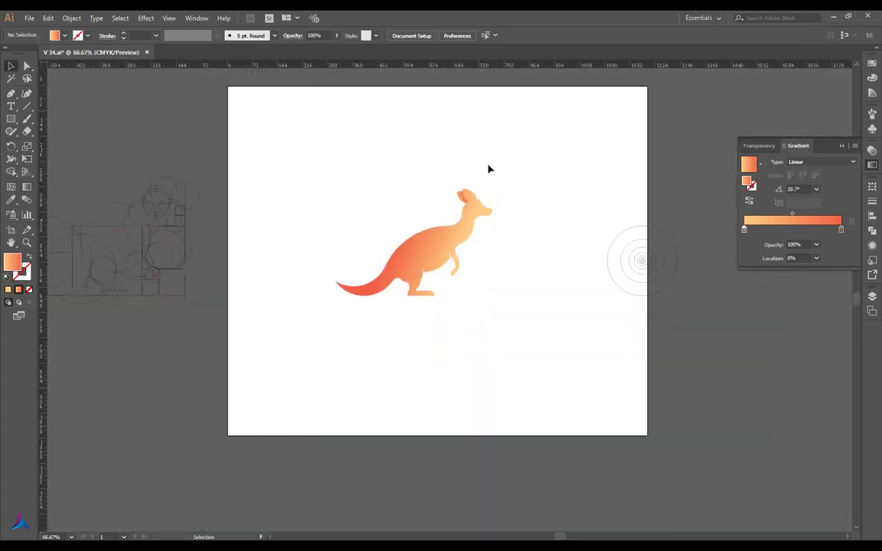
scroll(475, 181, up, 1)
scroll(493, 207, up, 4)
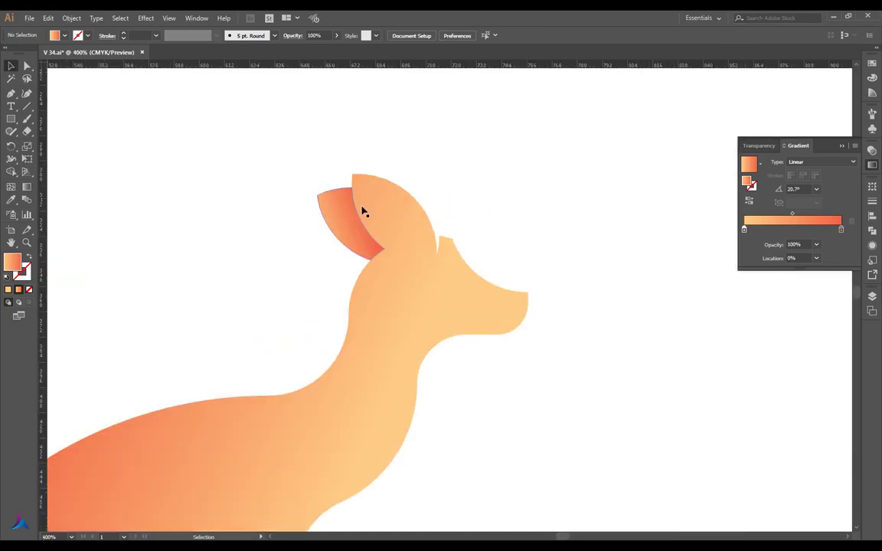
click(330, 211)
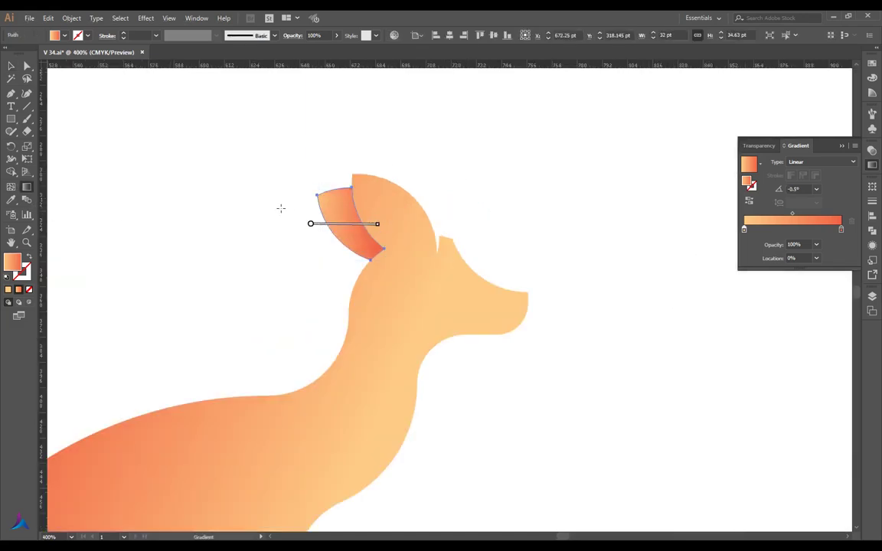
drag(404, 200, 404, 198)
- Delete the concentric circles sitting beside the artboard
key(v)
click(556, 183)
scroll(561, 199, down, 4)
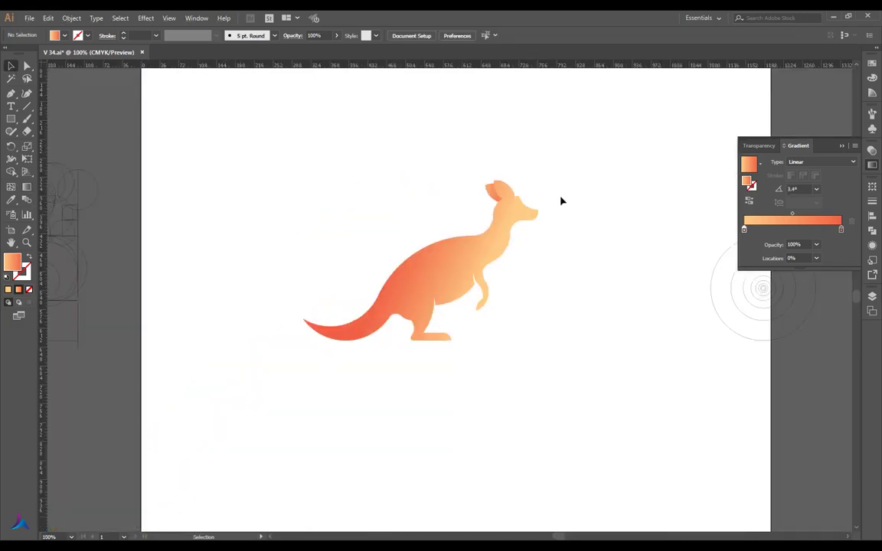
scroll(563, 256, down, 1)
scroll(598, 259, up, 1)
scroll(553, 256, down, 2)
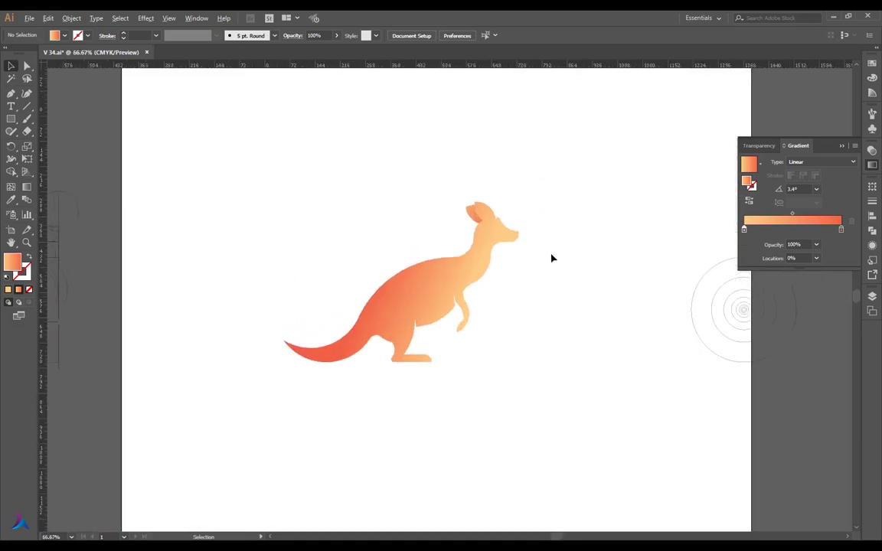
click(642, 282)
key(Delete)
- Check the kangaroo's fill and save the document as V 34.ai
scroll(502, 277, up, 2)
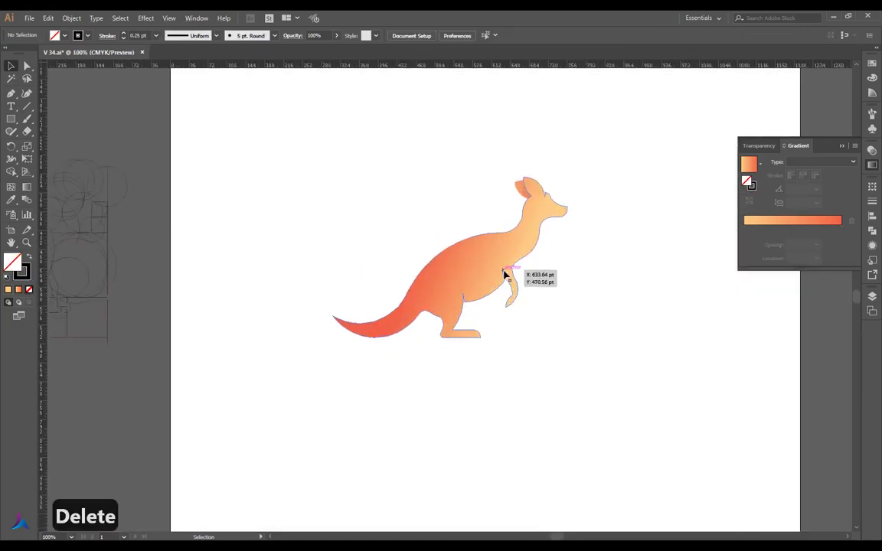
click(449, 276)
click(533, 369)
scroll(528, 366, down, 1)
scroll(534, 354, up, 1)
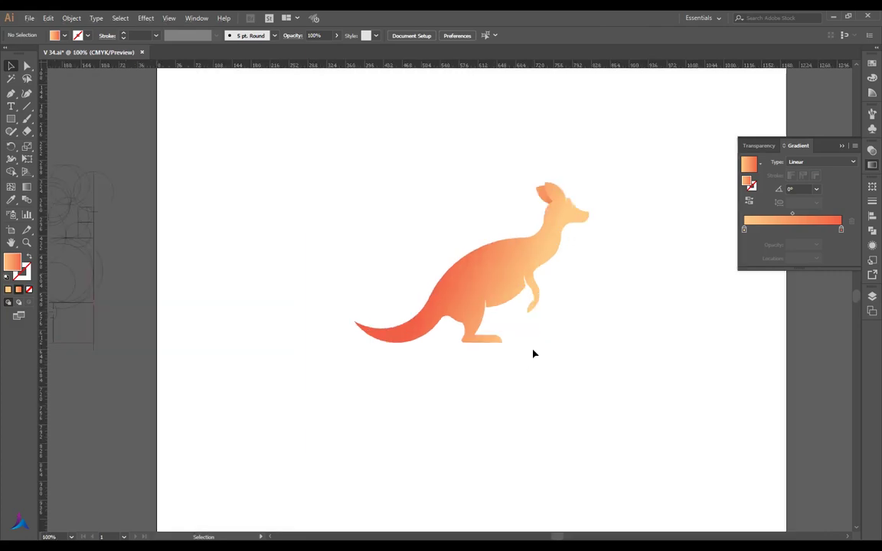
key(ctrl+s)
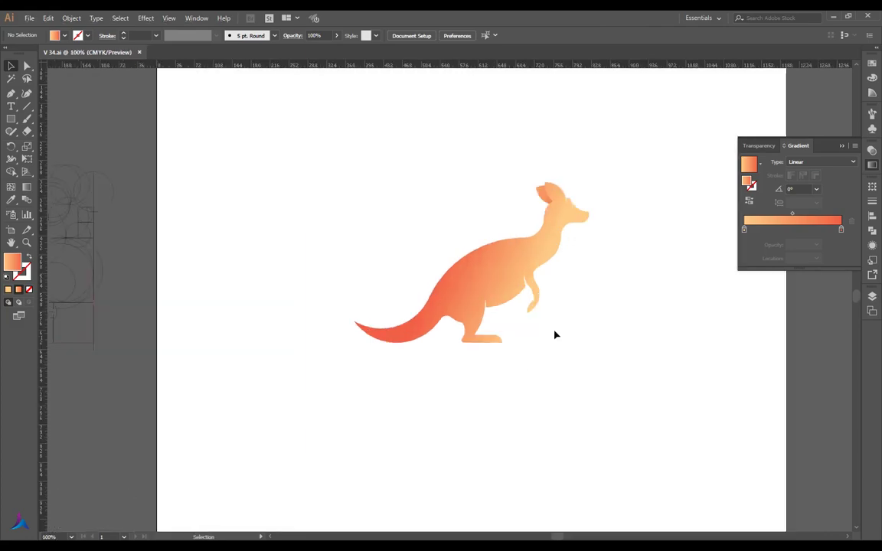